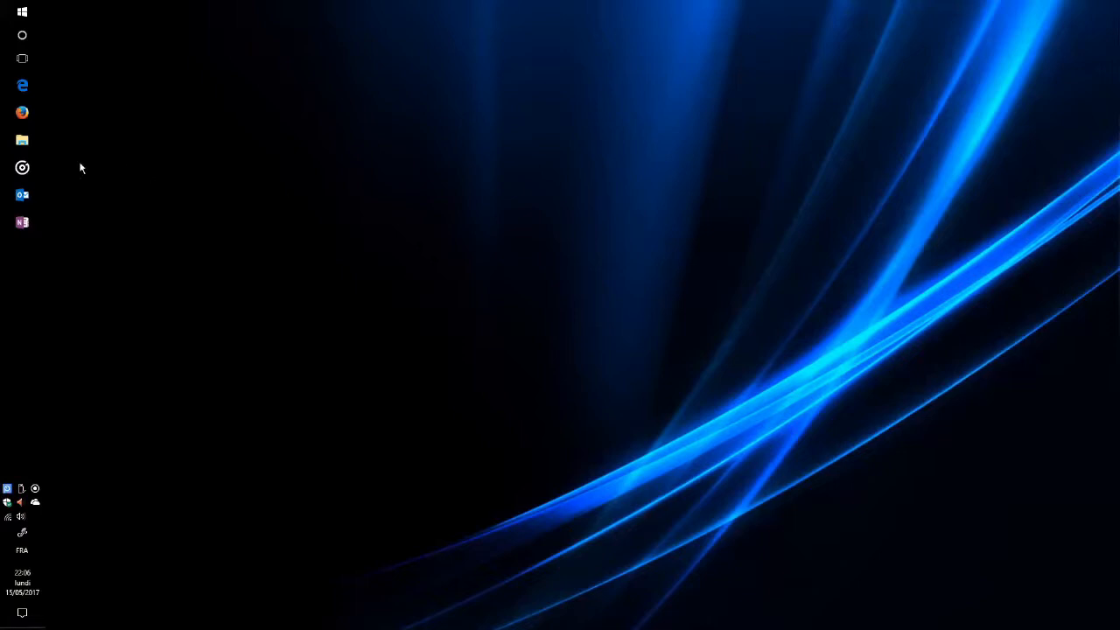
Open the Eurovision 2017 folder inside Téléchargements in File Explorer
{"action": "left_click", "coordinate": [37, 145]}
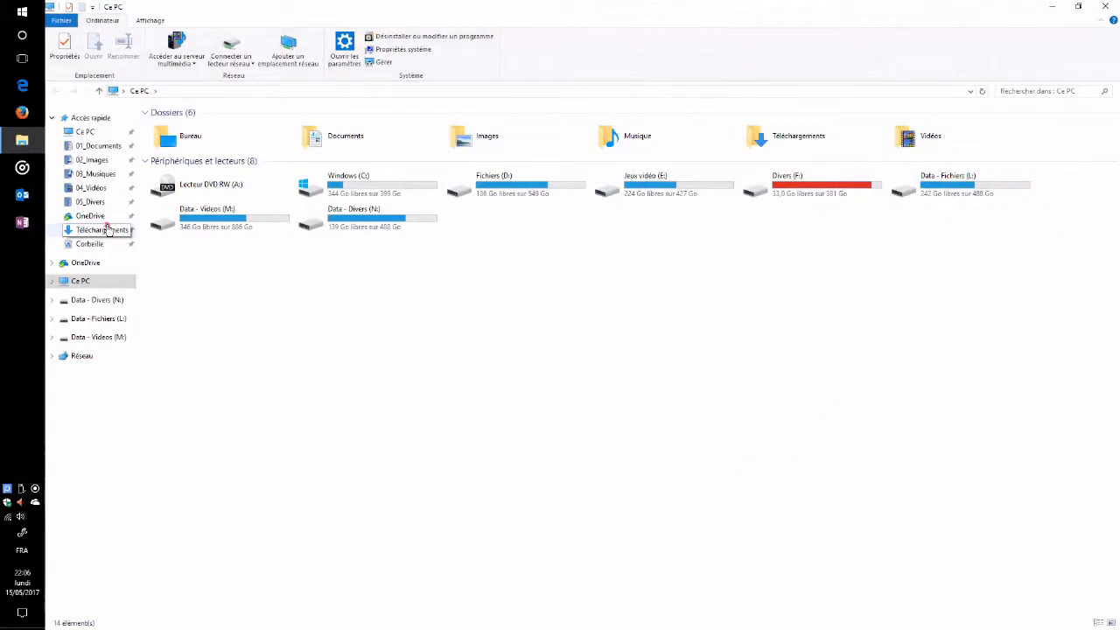
{"action": "left_click", "coordinate": [107, 229]}
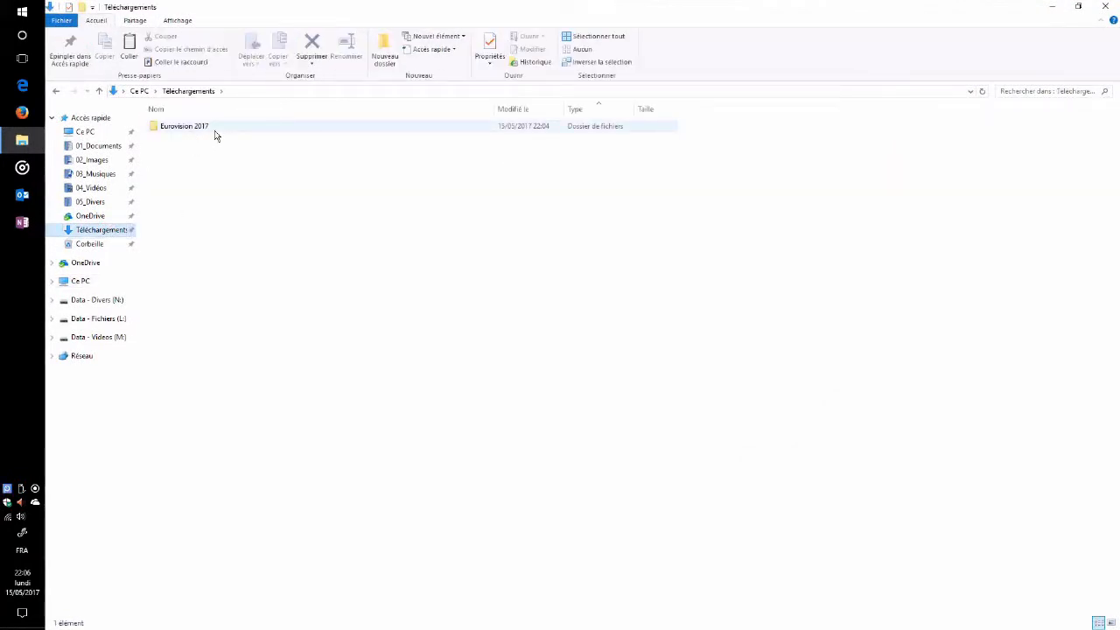
{"action": "double_click", "coordinate": [215, 135]}
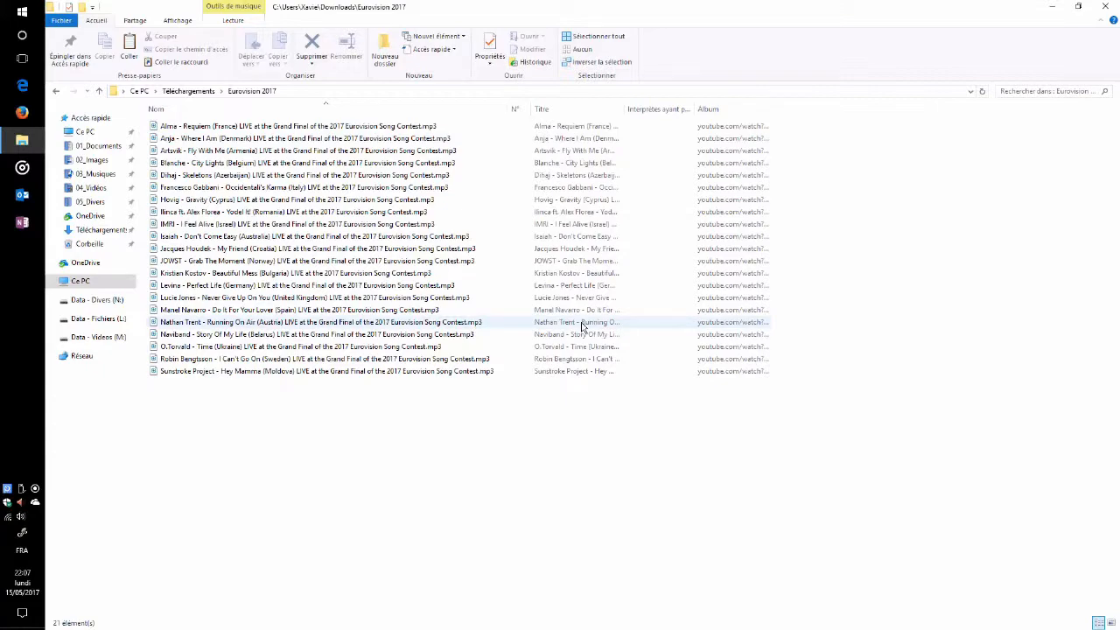
Switch to Groove Musique, filter the albums by "Sur OneDrive" and view the track list of the Eurovision album
{"action": "left_click", "coordinate": [33, 175]}
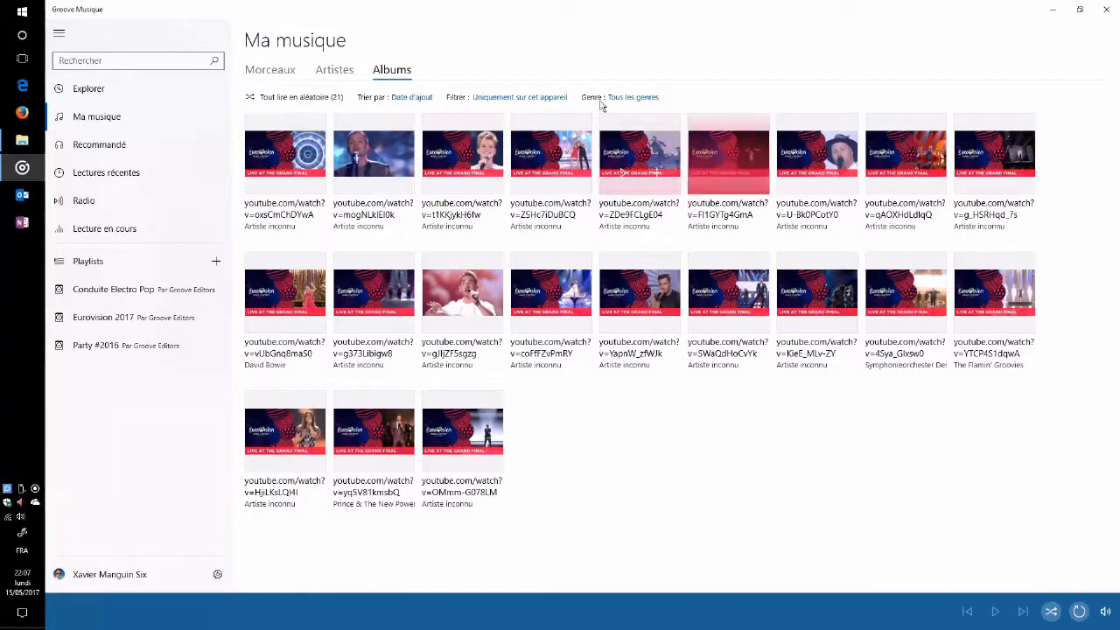
{"action": "left_click", "coordinate": [536, 103]}
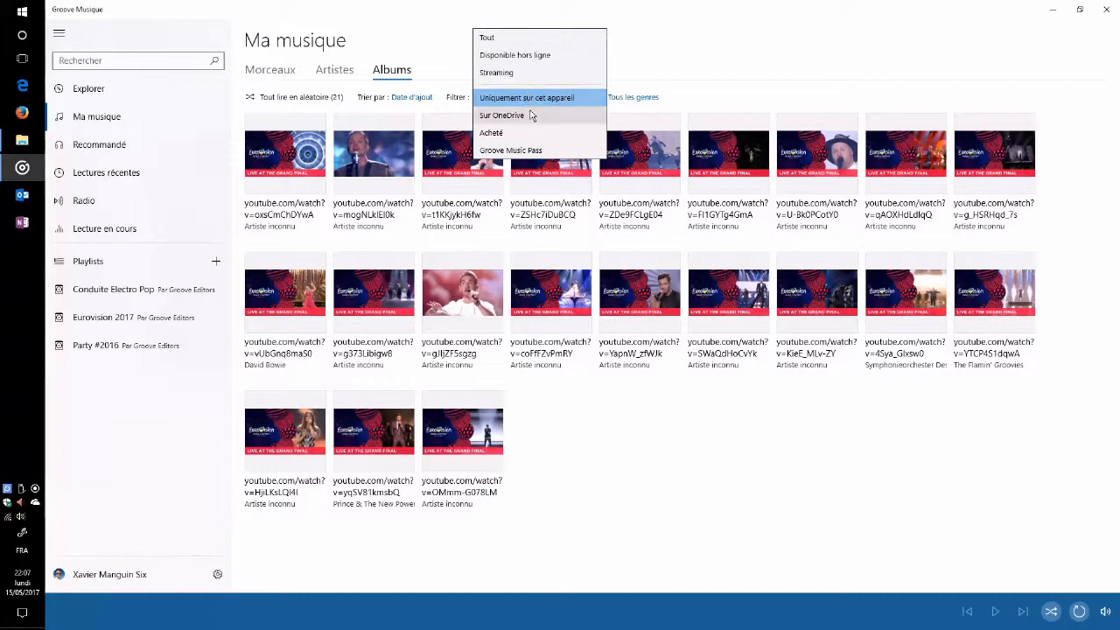
{"action": "left_click", "coordinate": [530, 113]}
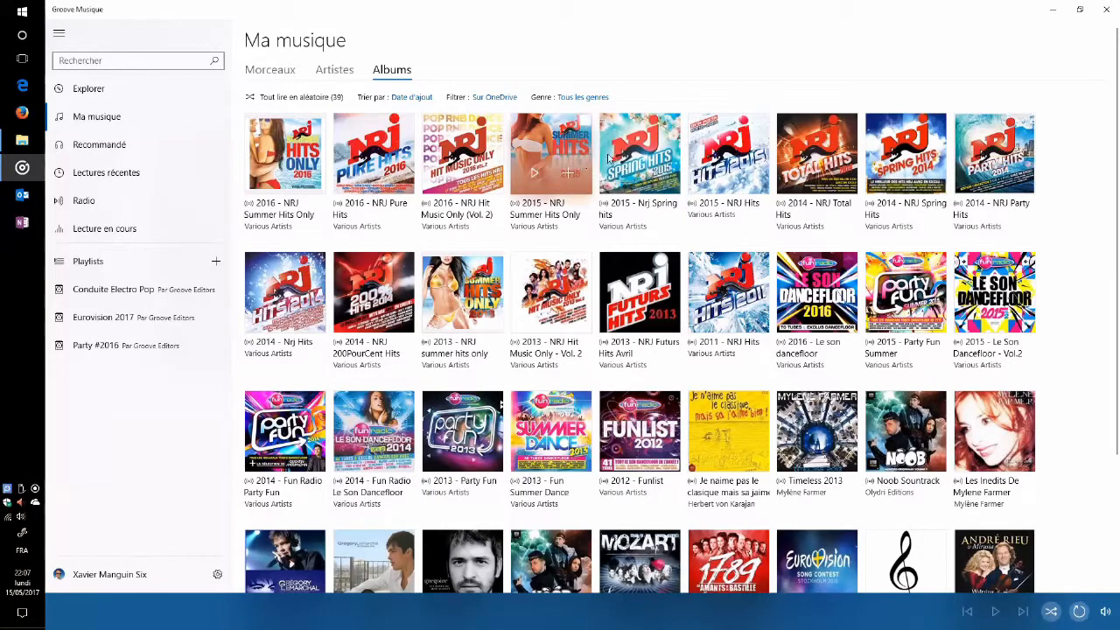
{"action": "mouse_move", "coordinate": [654, 169]}
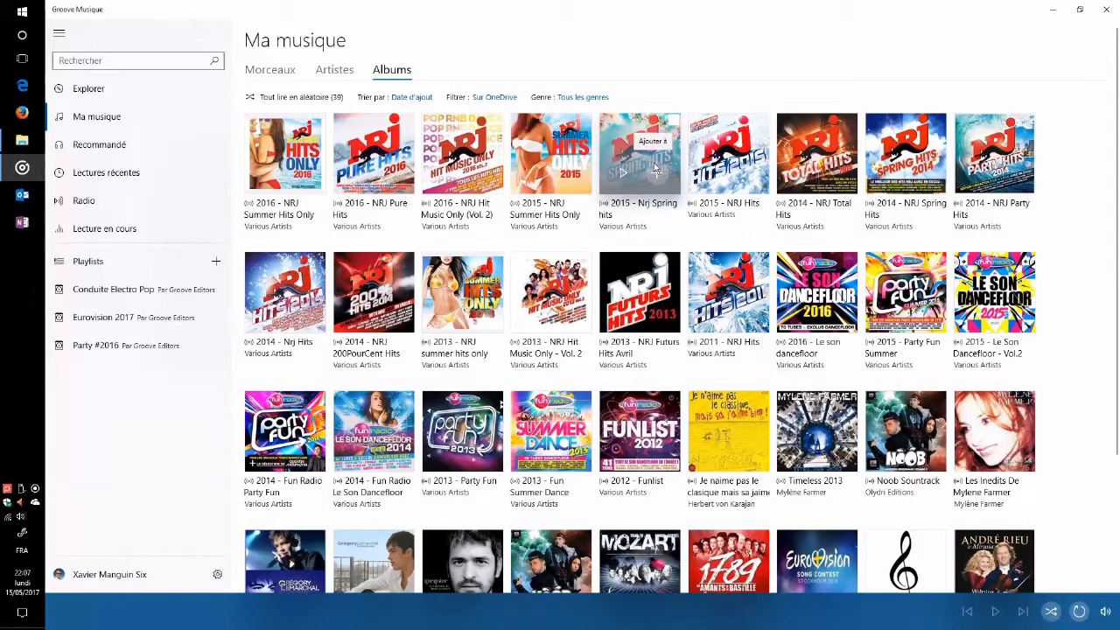
{"action": "scroll", "coordinate": [787, 477], "scroll_direction": "down", "scroll_amount": 1}
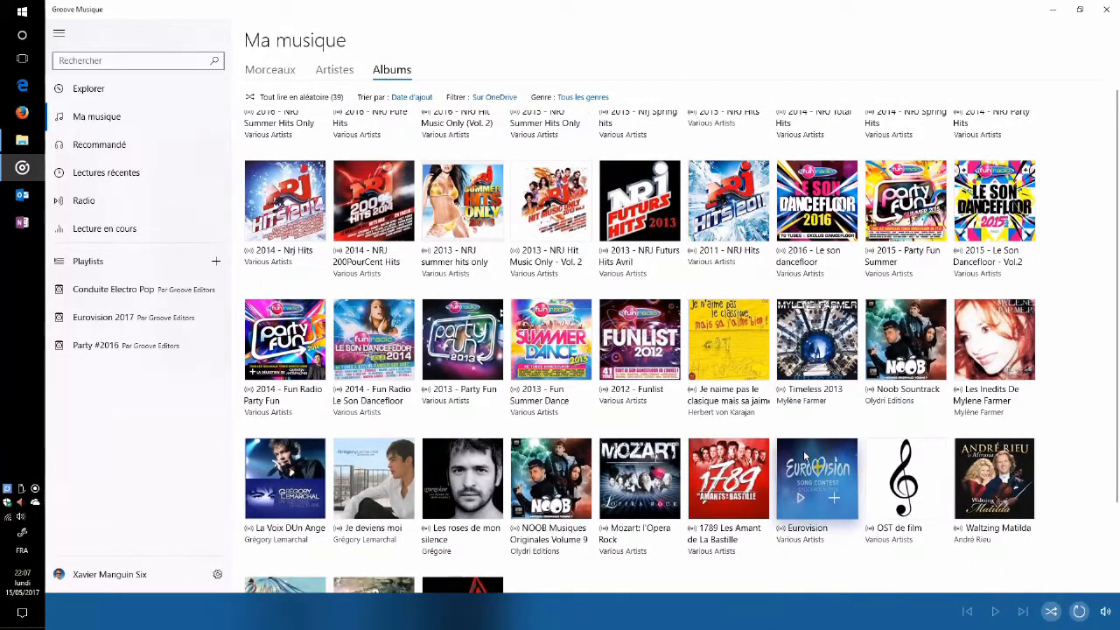
{"action": "left_click", "coordinate": [812, 456]}
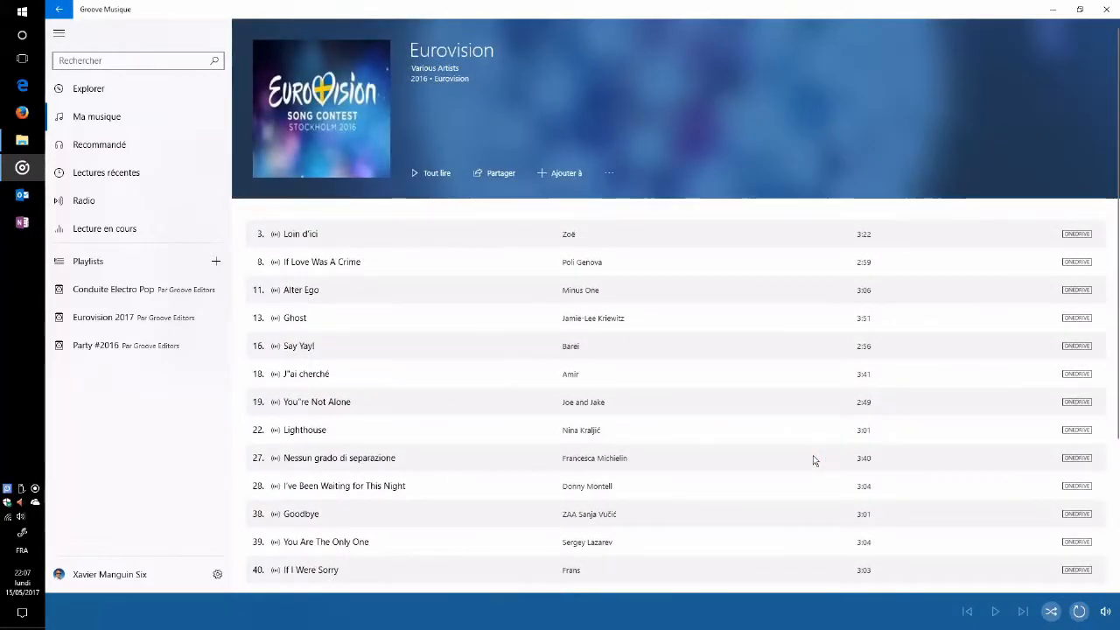
{"action": "scroll", "coordinate": [800, 459], "scroll_direction": "down", "scroll_amount": 1}
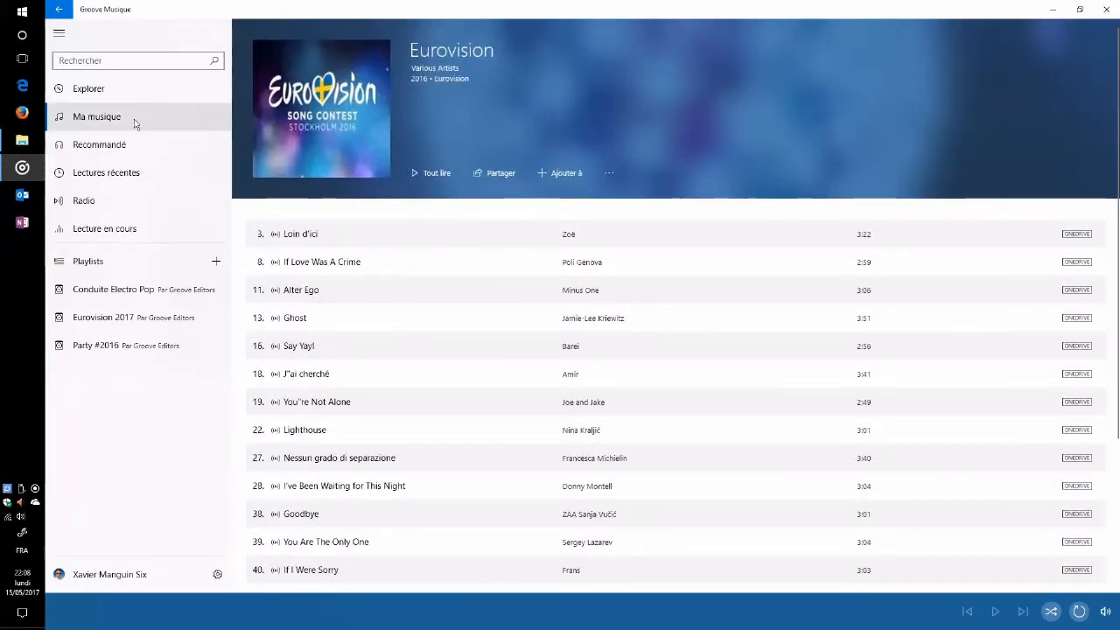
Return to the music library, filter the albums by "Uniquement sur cet appareil" and minimize Groove Musique
{"action": "left_click", "coordinate": [114, 117]}
{"action": "left_click", "coordinate": [495, 97]}
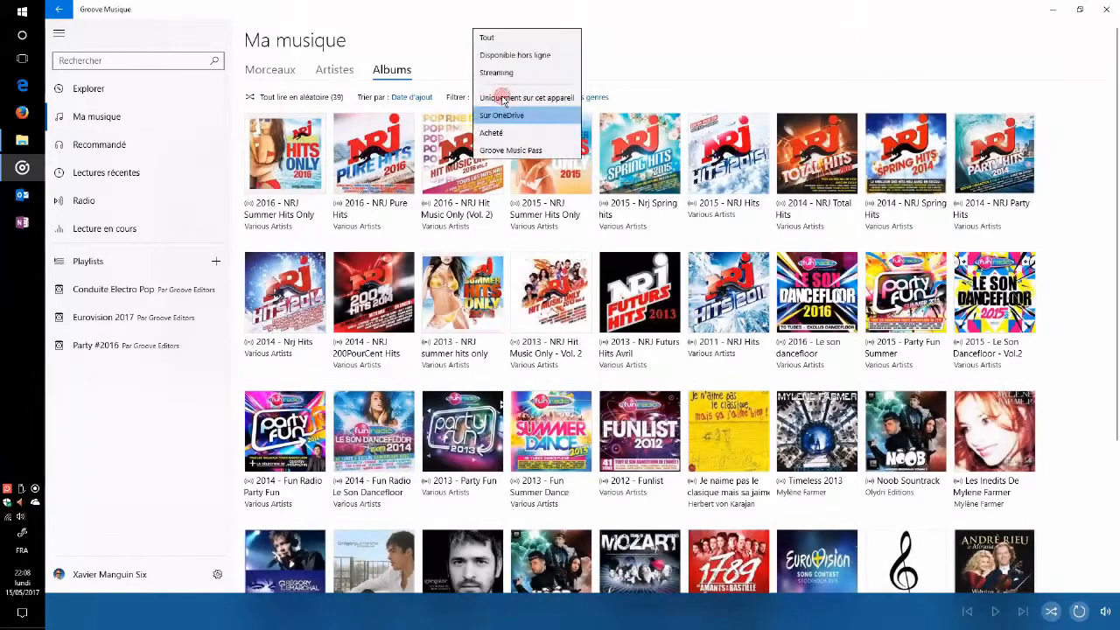
{"action": "left_click", "coordinate": [521, 98]}
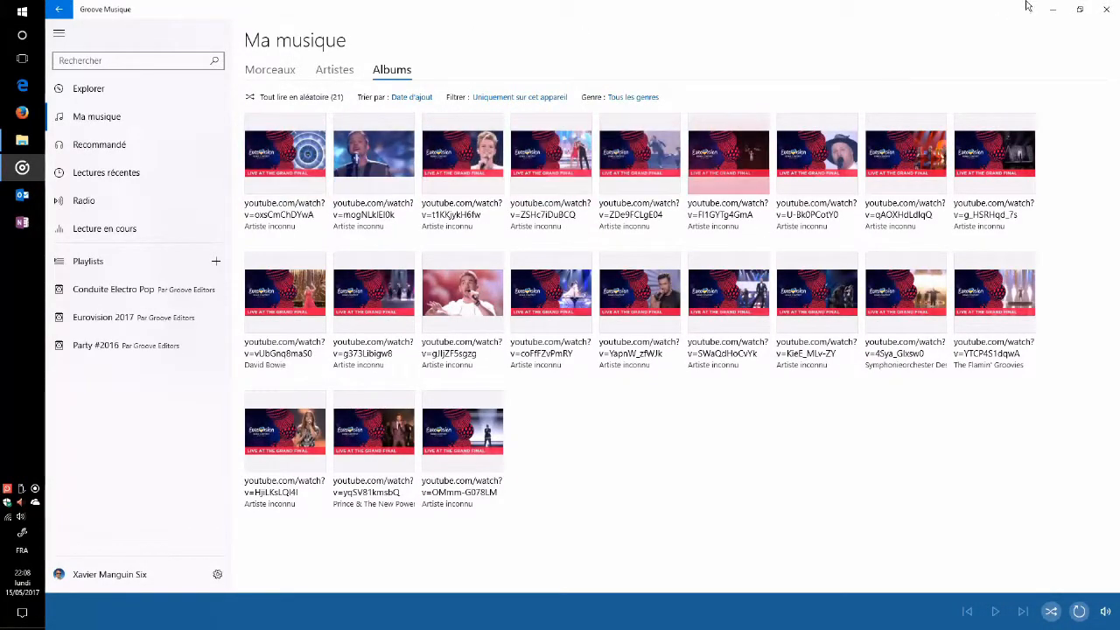
{"action": "left_click", "coordinate": [1053, 9]}
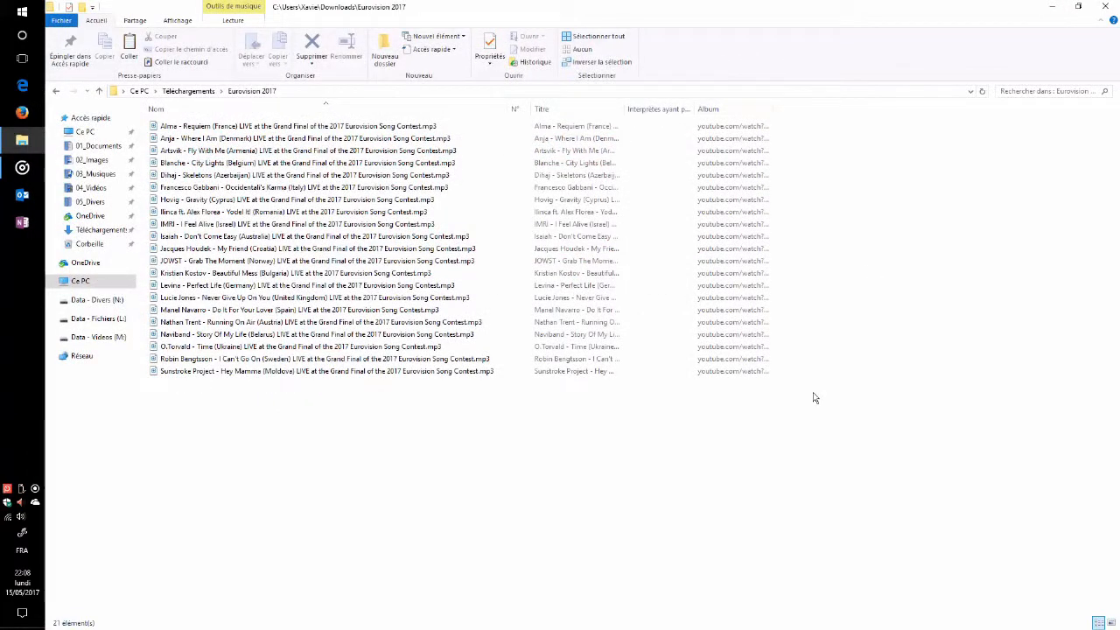
Examine the editable title, artist, album, year and genre details in the properties of the Alma - Requiem (France) MP3
{"action": "left_click", "coordinate": [417, 128]}
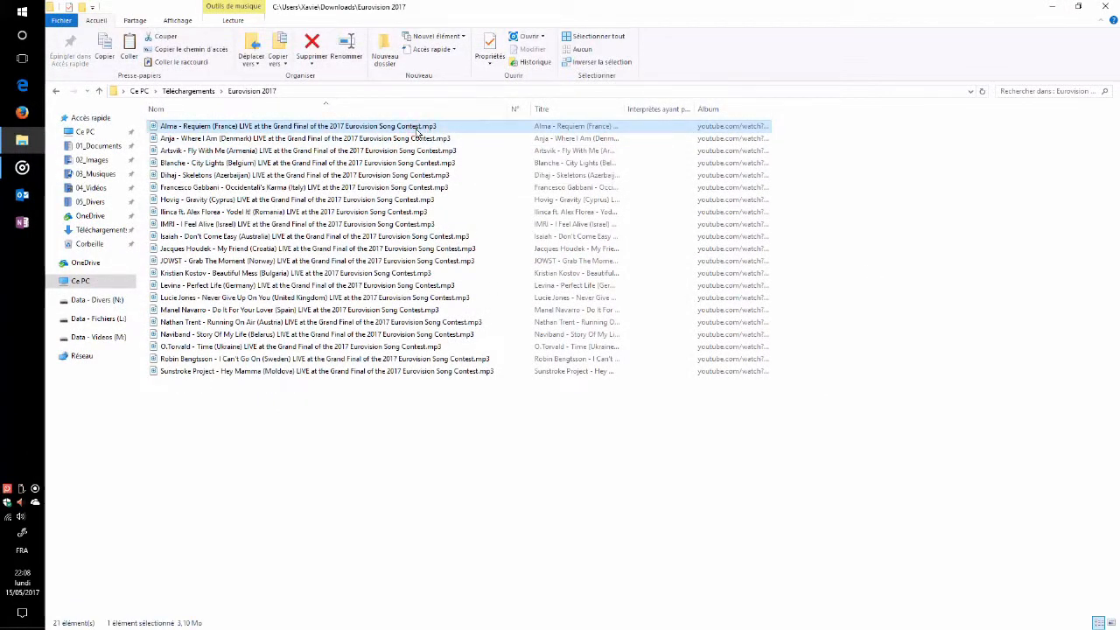
{"action": "right_click", "coordinate": [418, 130]}
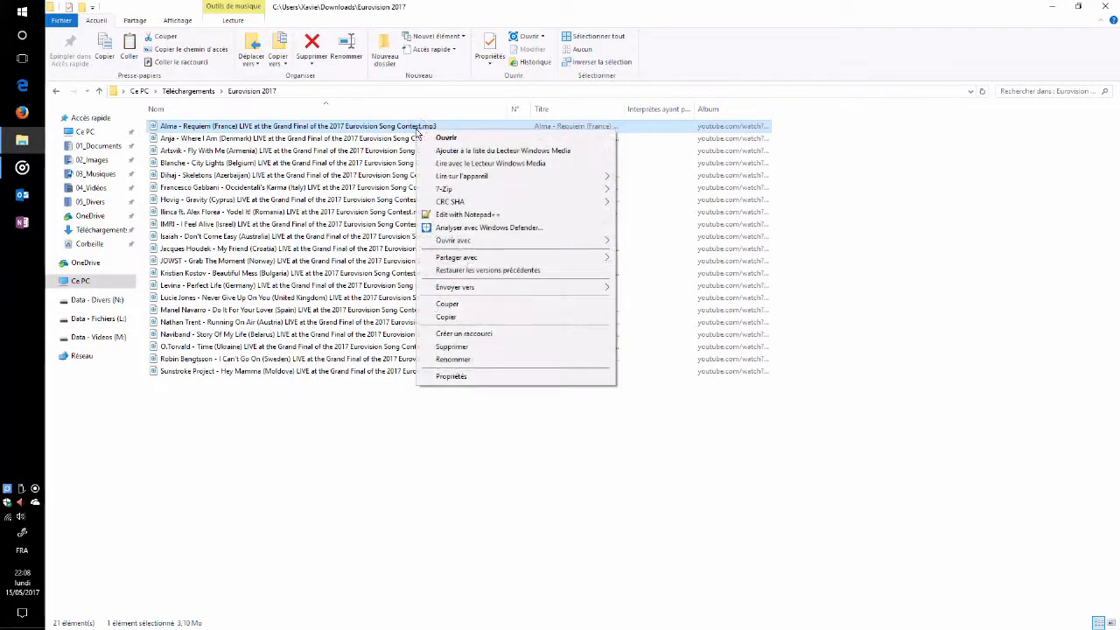
{"action": "left_click", "coordinate": [468, 377]}
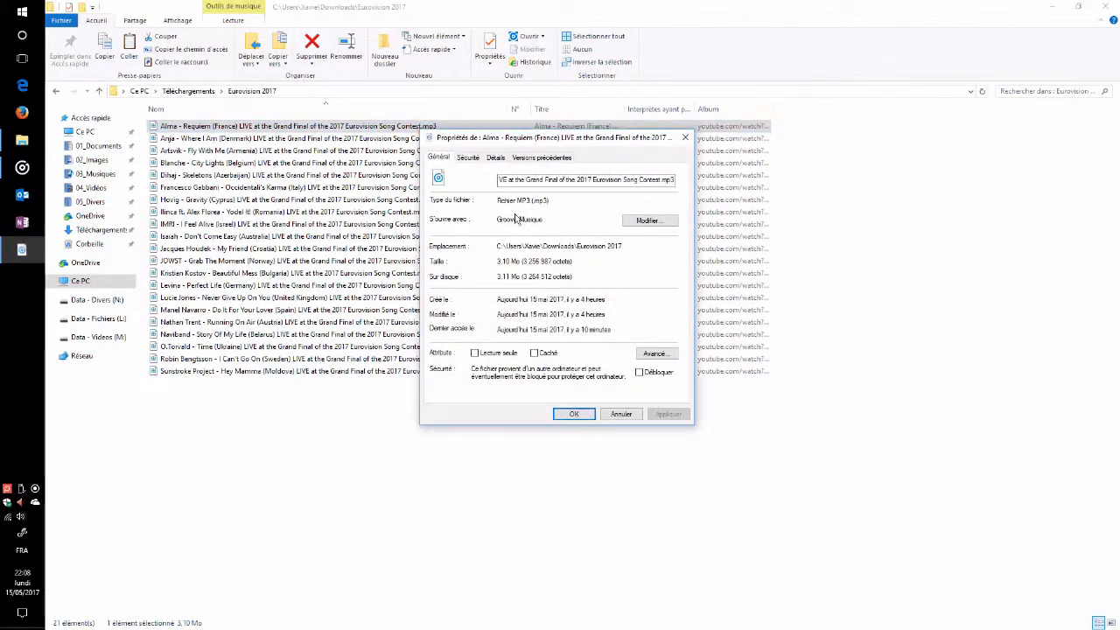
{"action": "left_click", "coordinate": [496, 158]}
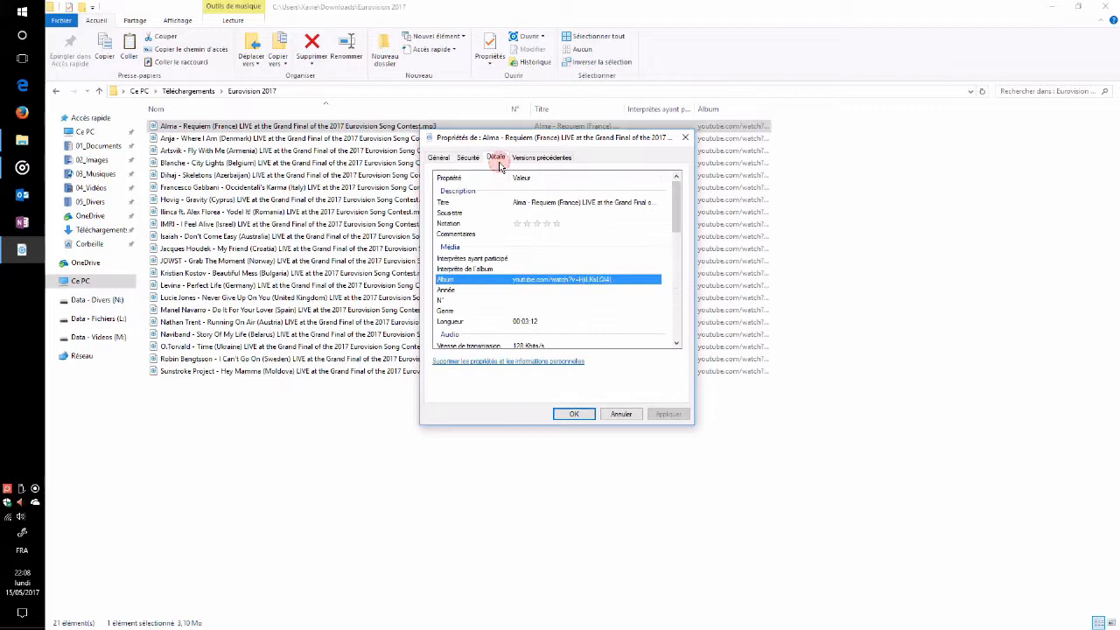
{"action": "left_click", "coordinate": [546, 204]}
{"action": "left_click", "coordinate": [543, 259]}
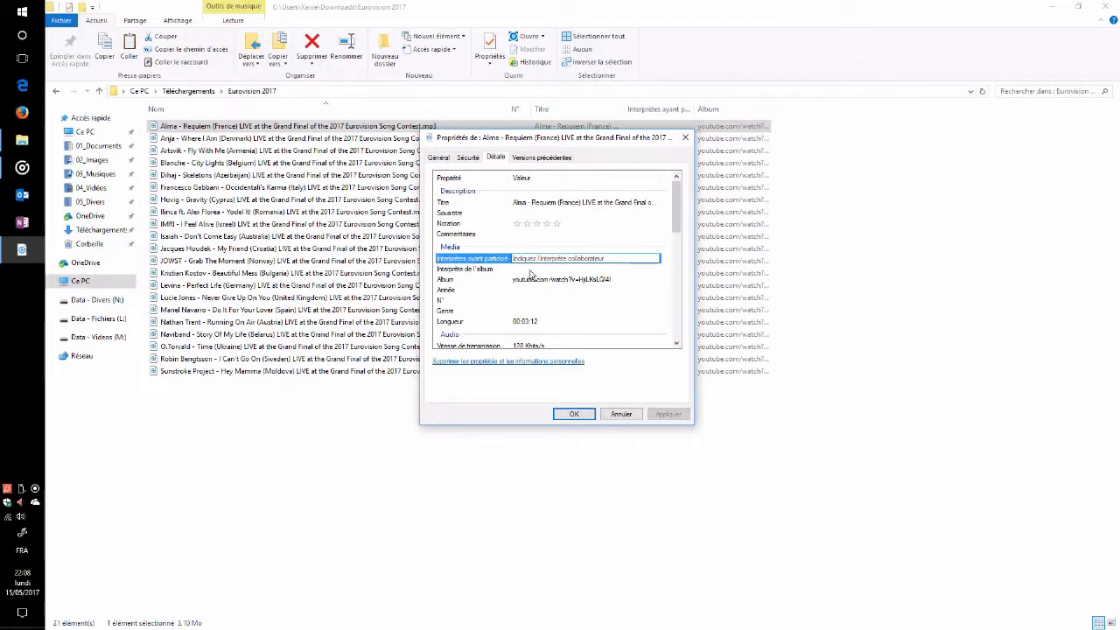
{"action": "left_click", "coordinate": [530, 269]}
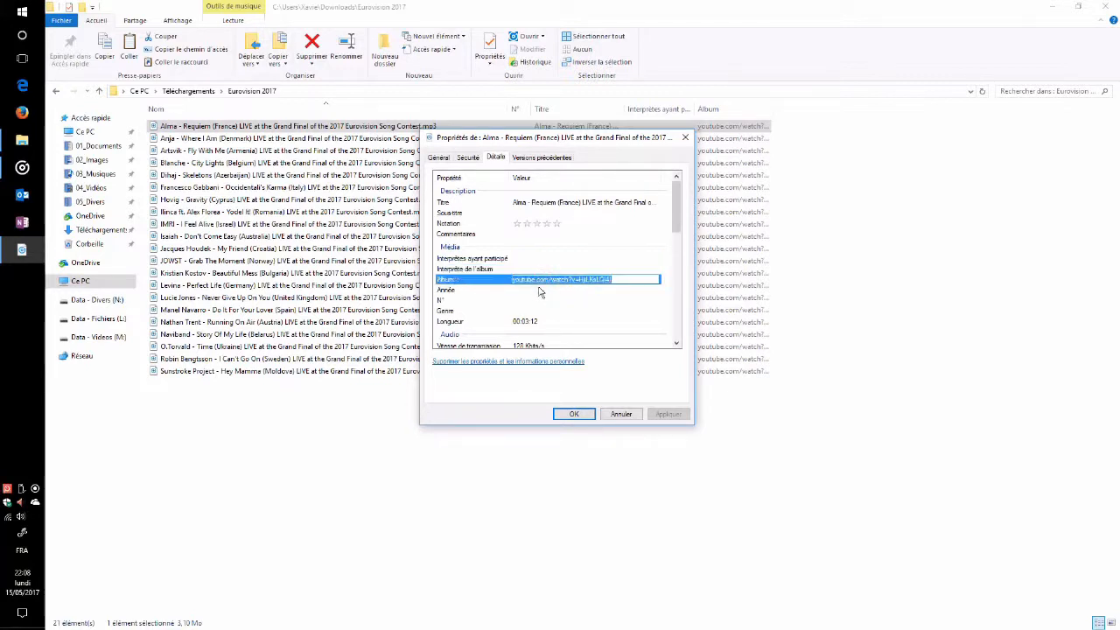
{"action": "left_click", "coordinate": [541, 296]}
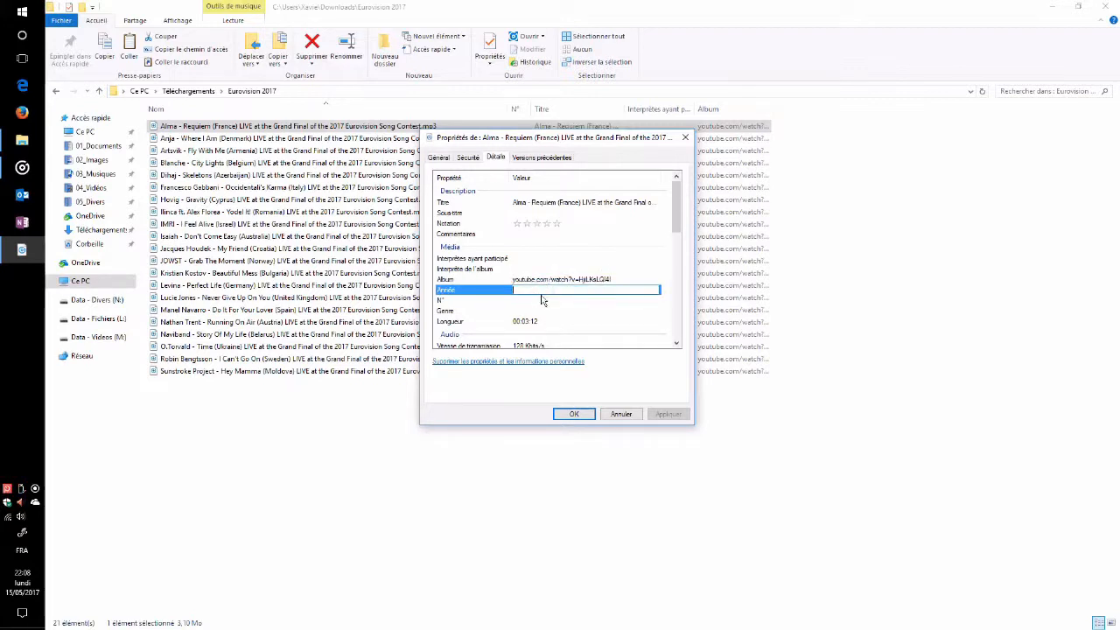
{"action": "left_click", "coordinate": [544, 311]}
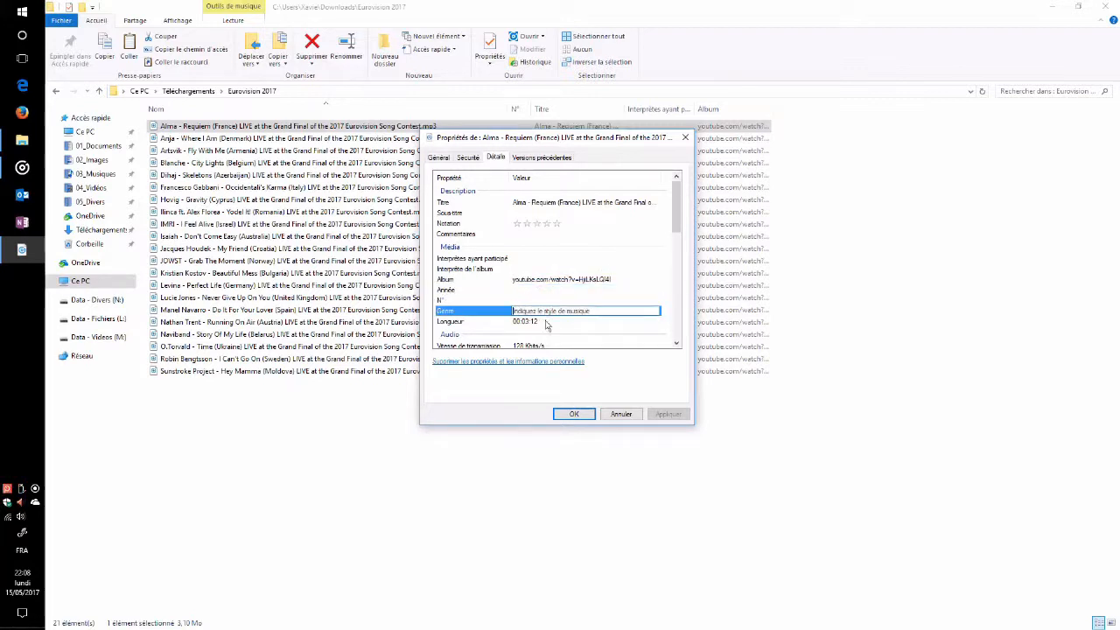
{"action": "left_click", "coordinate": [574, 414]}
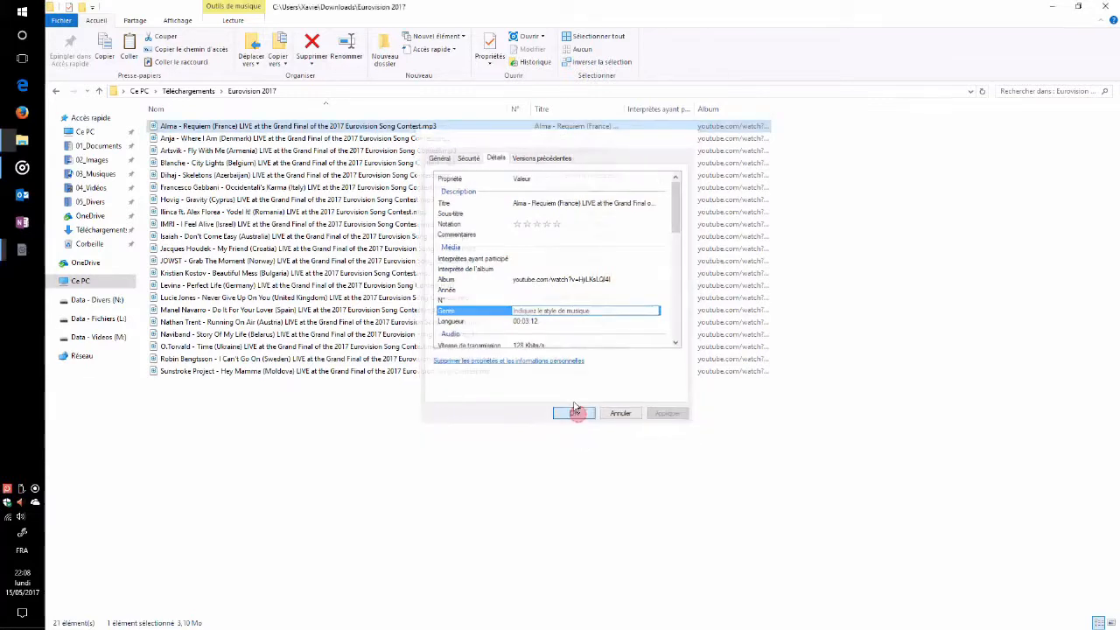
Open the properties of the Anja - Where I Am (Denmark) MP3 and close them without changes
{"action": "left_click", "coordinate": [383, 139]}
{"action": "right_click", "coordinate": [384, 137]}
{"action": "left_click", "coordinate": [442, 383]}
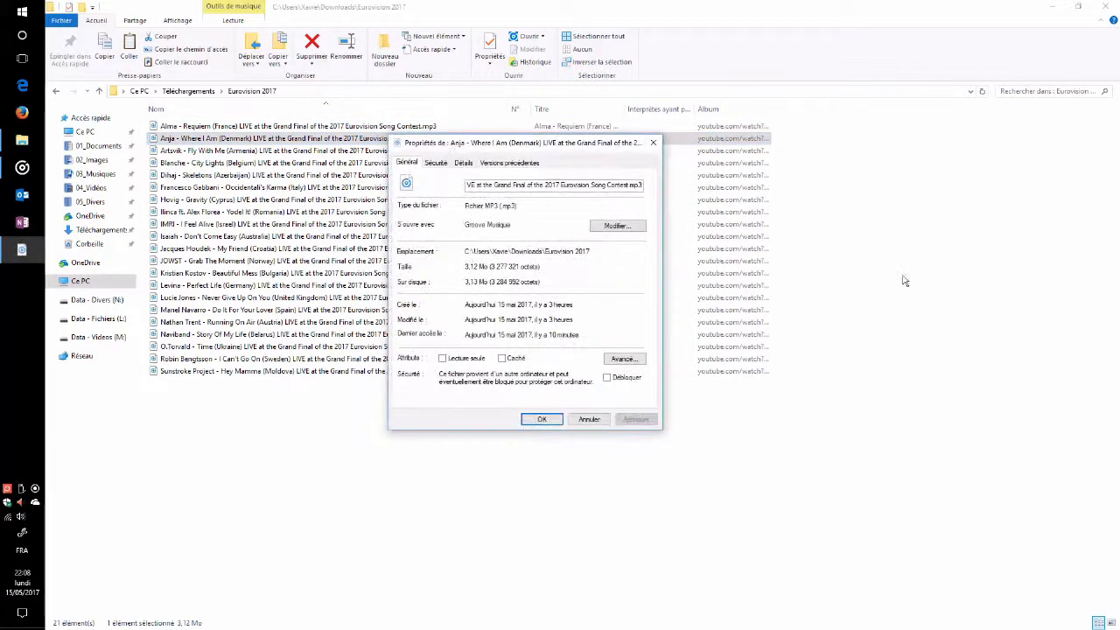
{"action": "left_click", "coordinate": [652, 143]}
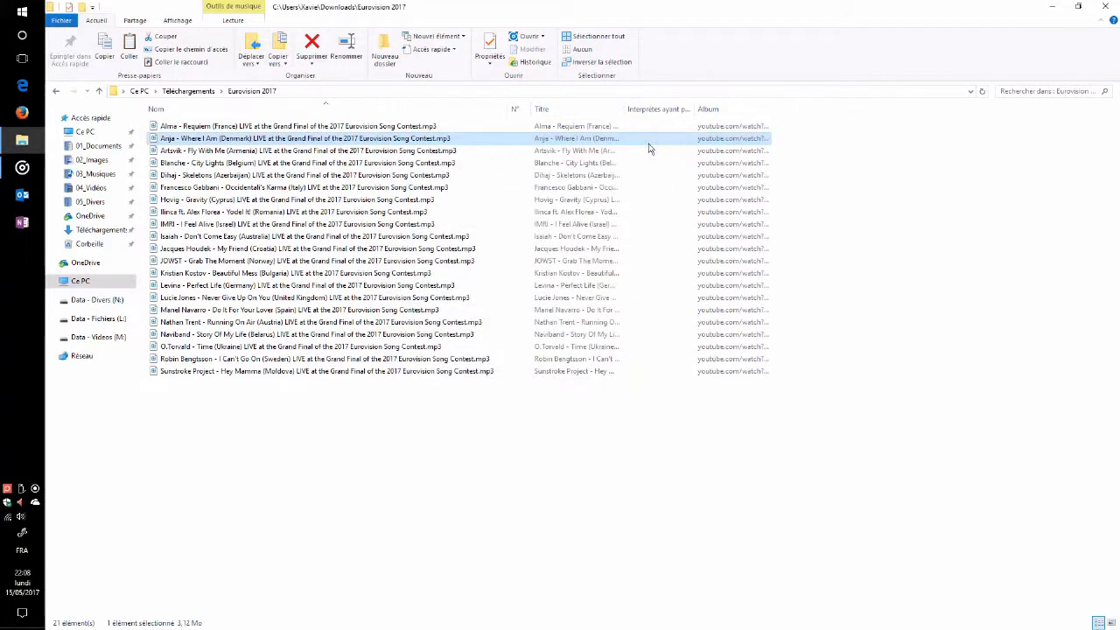
Open Lecteur Windows Media, display the music library by album and select all the albums
{"action": "left_click", "coordinate": [26, 14]}
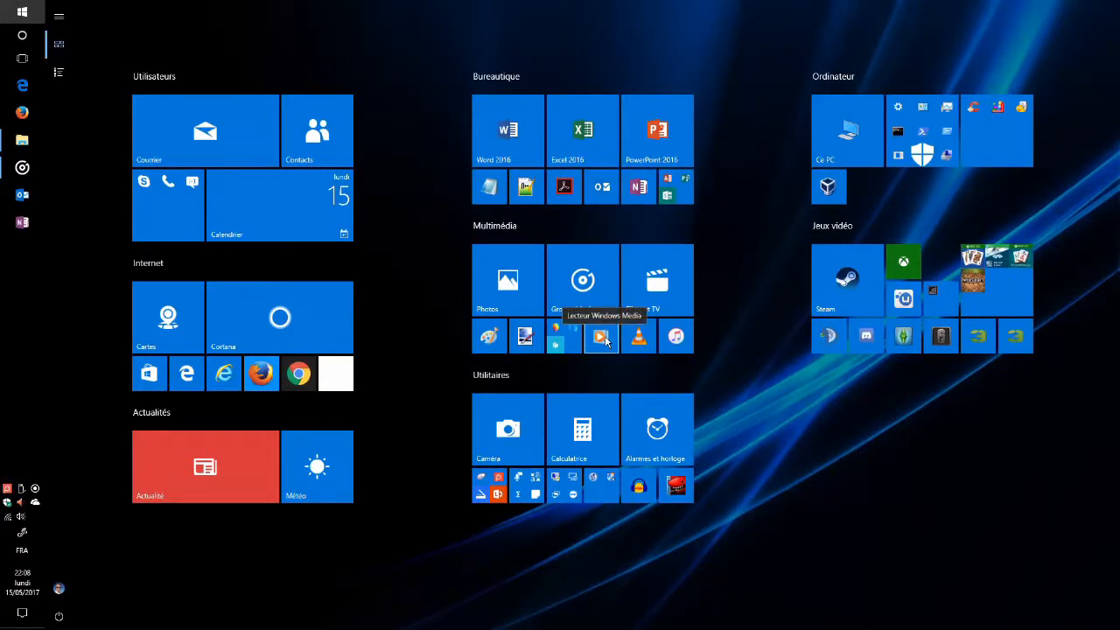
{"action": "left_click", "coordinate": [606, 341]}
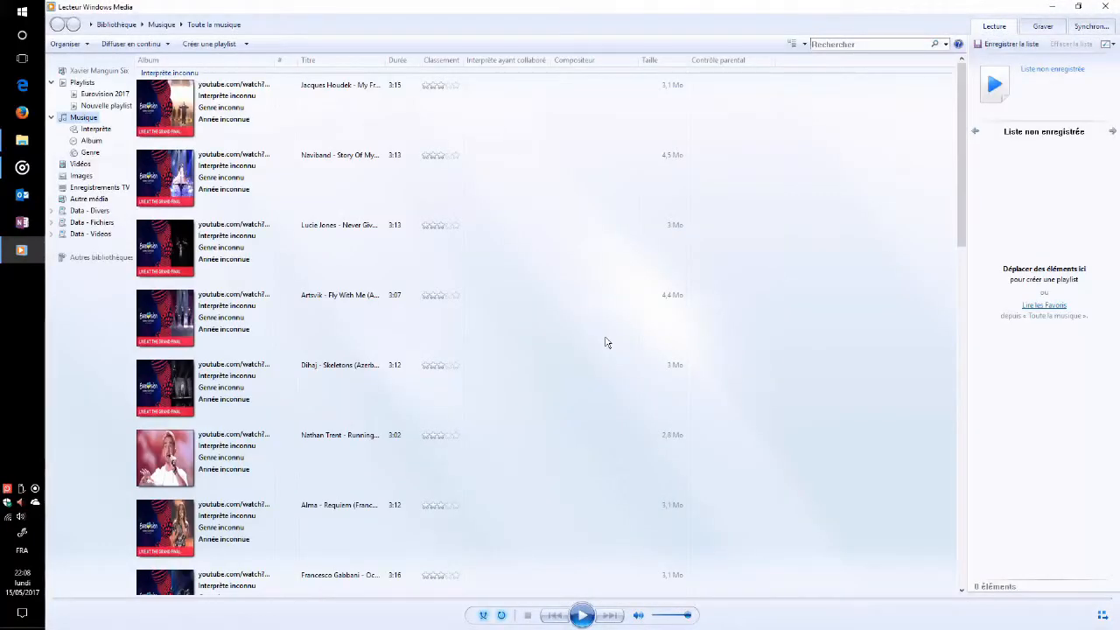
{"action": "left_click", "coordinate": [92, 140]}
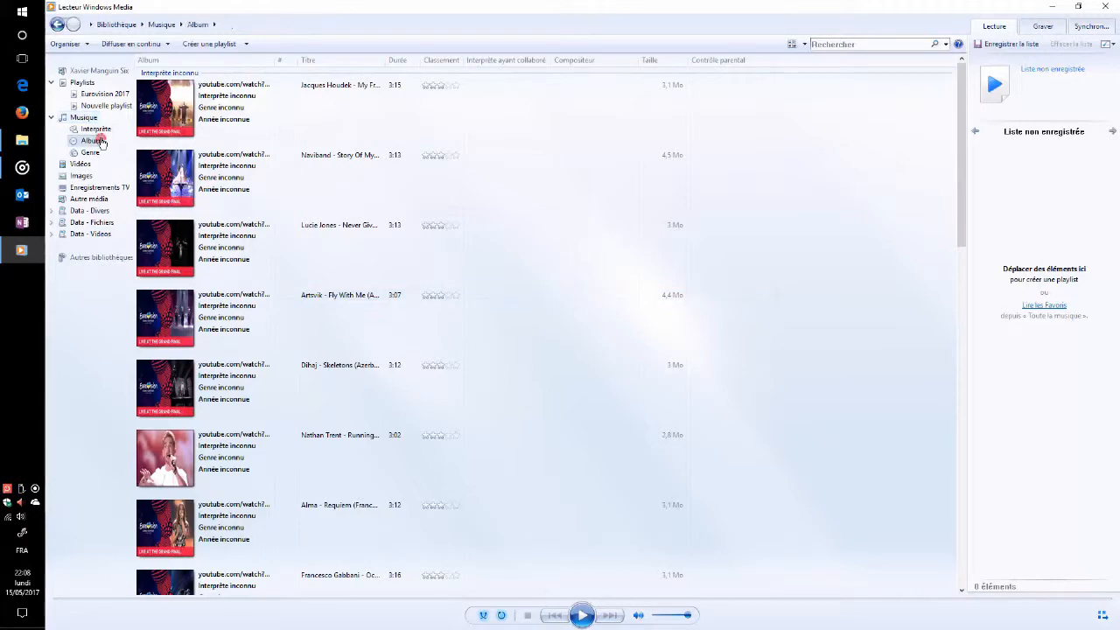
{"action": "left_click_drag", "start_coordinate": [887, 358], "coordinate": [186, 102]}
Try to add the selected albums to the existing Eurovision 2017 playlist
{"action": "right_click", "coordinate": [185, 102]}
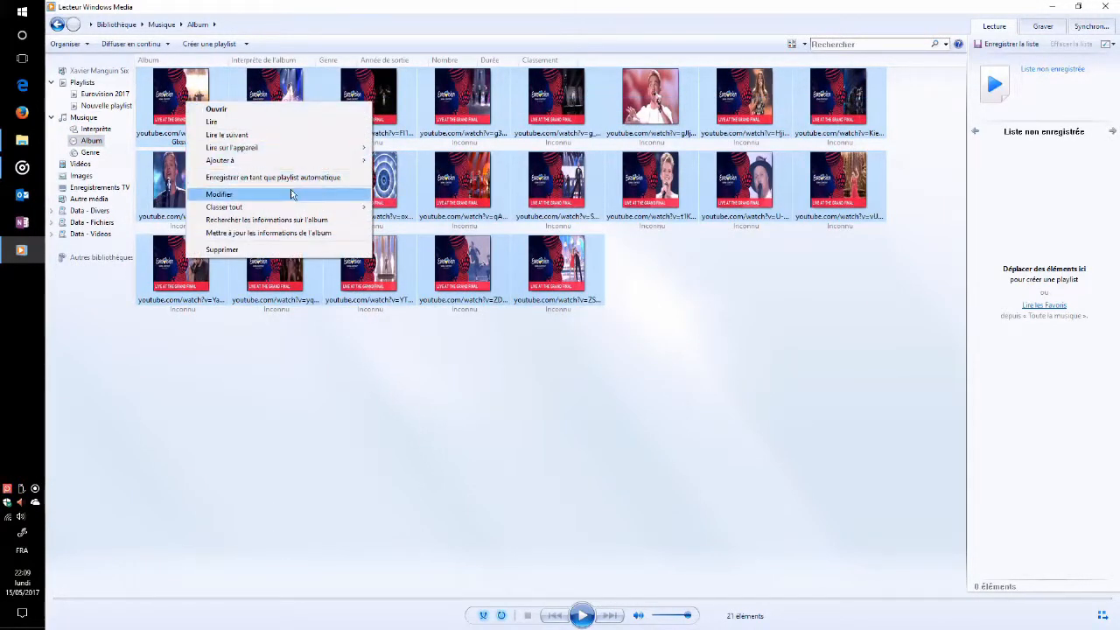
{"action": "mouse_move", "coordinate": [306, 160]}
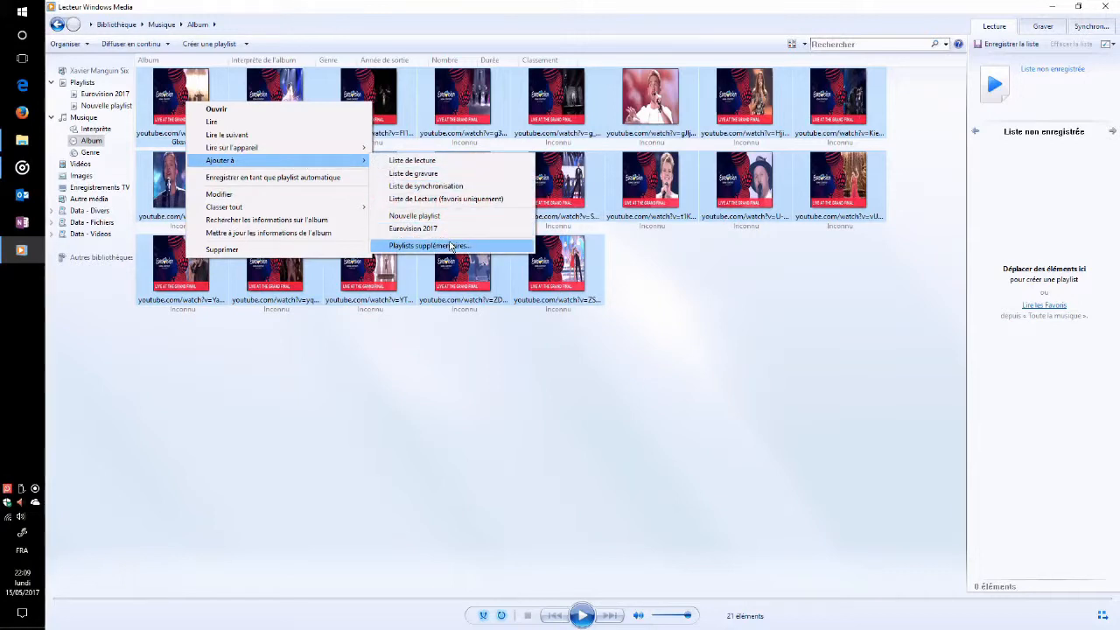
{"action": "left_click", "coordinate": [452, 246]}
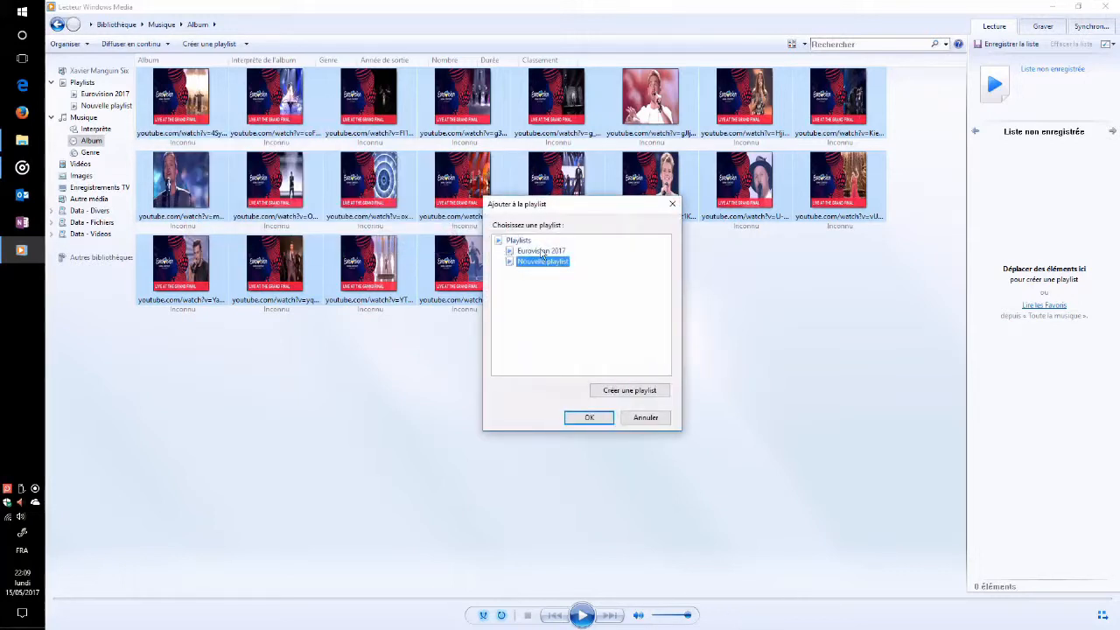
{"action": "left_click", "coordinate": [540, 251]}
{"action": "left_click", "coordinate": [602, 419]}
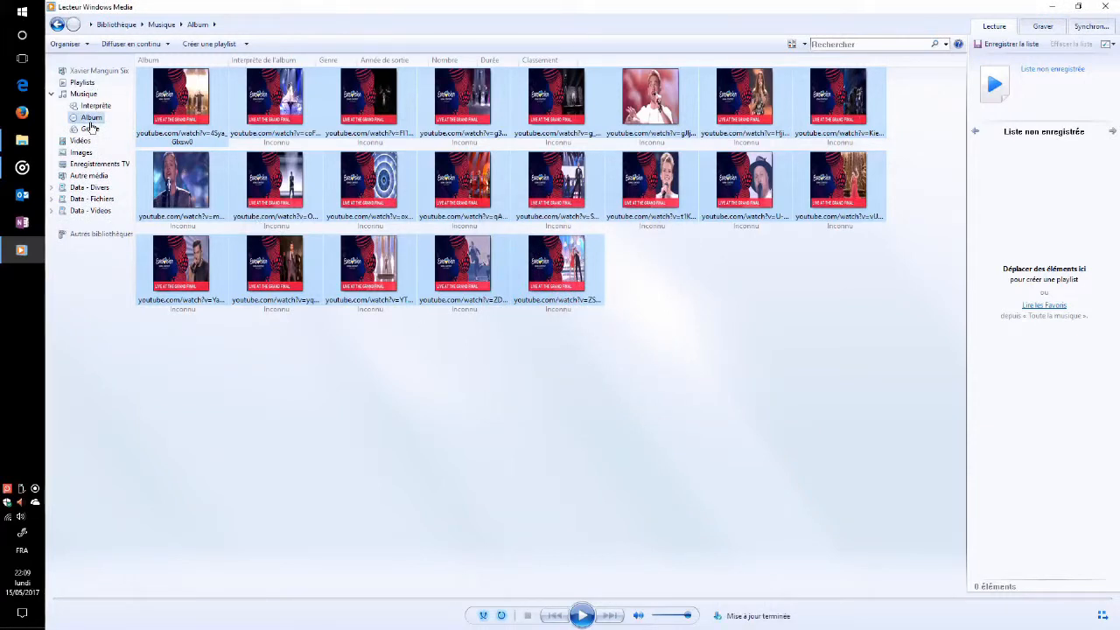
Add the selected albums to a new playlist named Eurovision 2017
{"action": "right_click", "coordinate": [199, 117]}
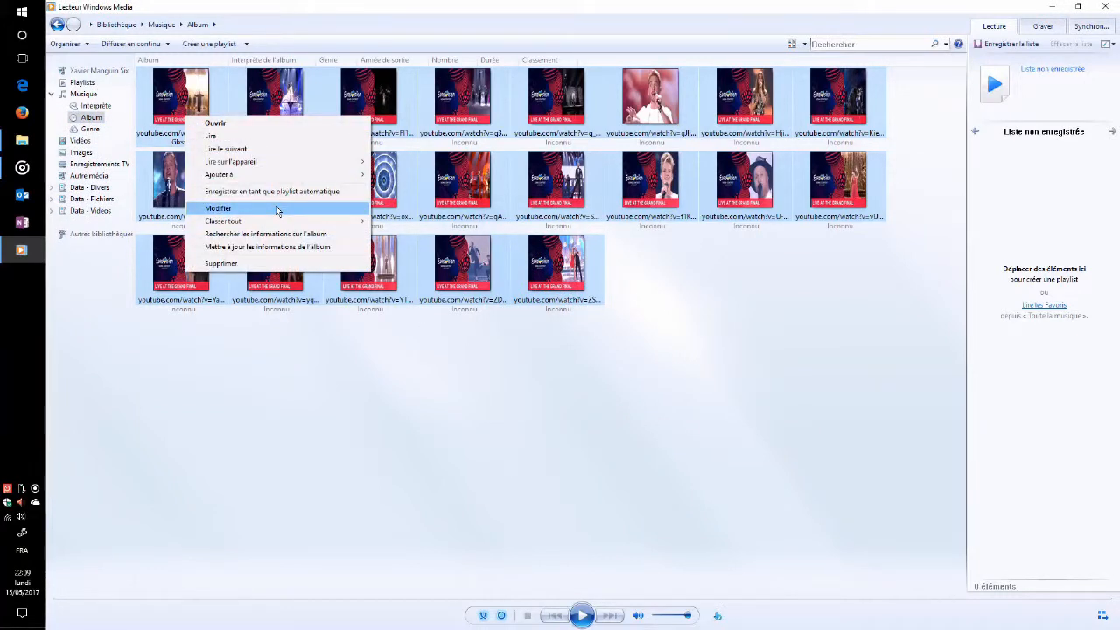
{"action": "mouse_move", "coordinate": [288, 175]}
{"action": "left_click", "coordinate": [454, 229]}
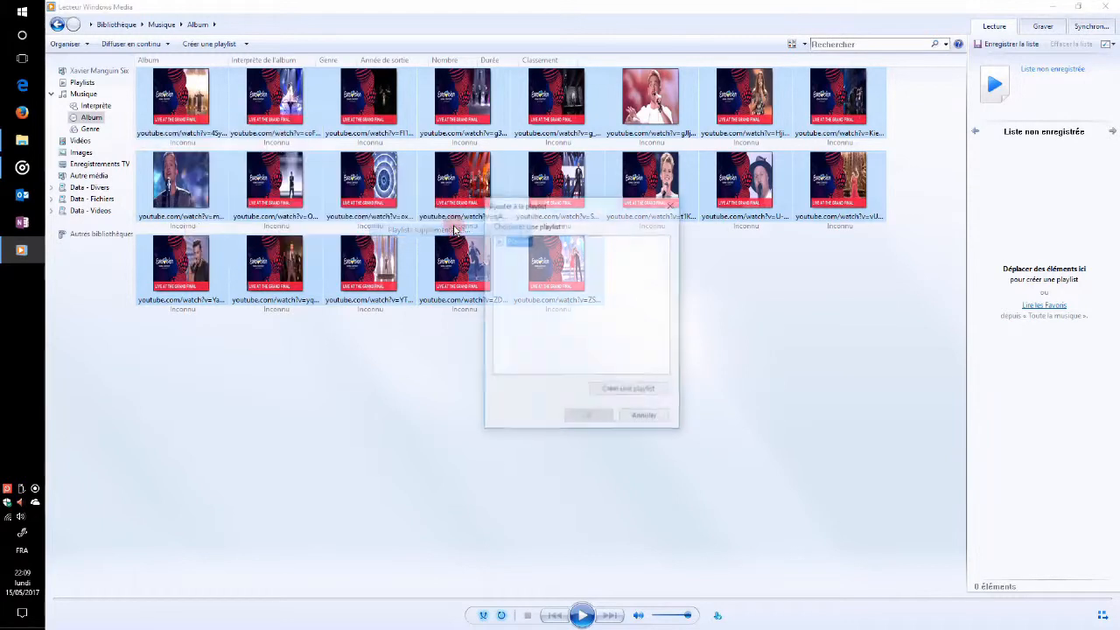
{"action": "left_click", "coordinate": [623, 388]}
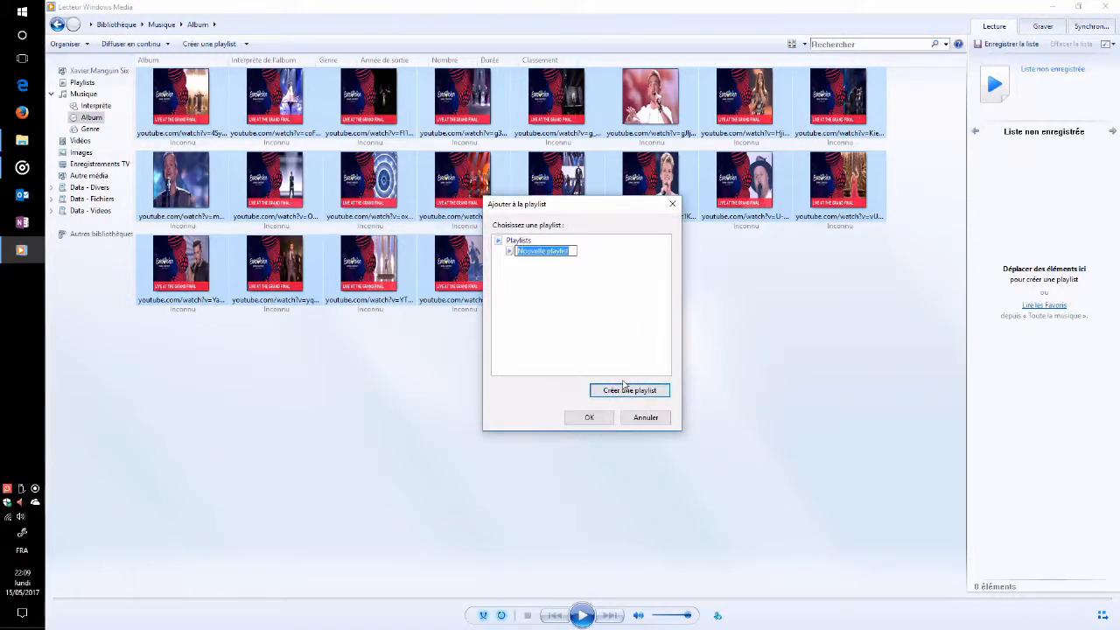
{"action": "type", "text": "Eurovision 2017"}
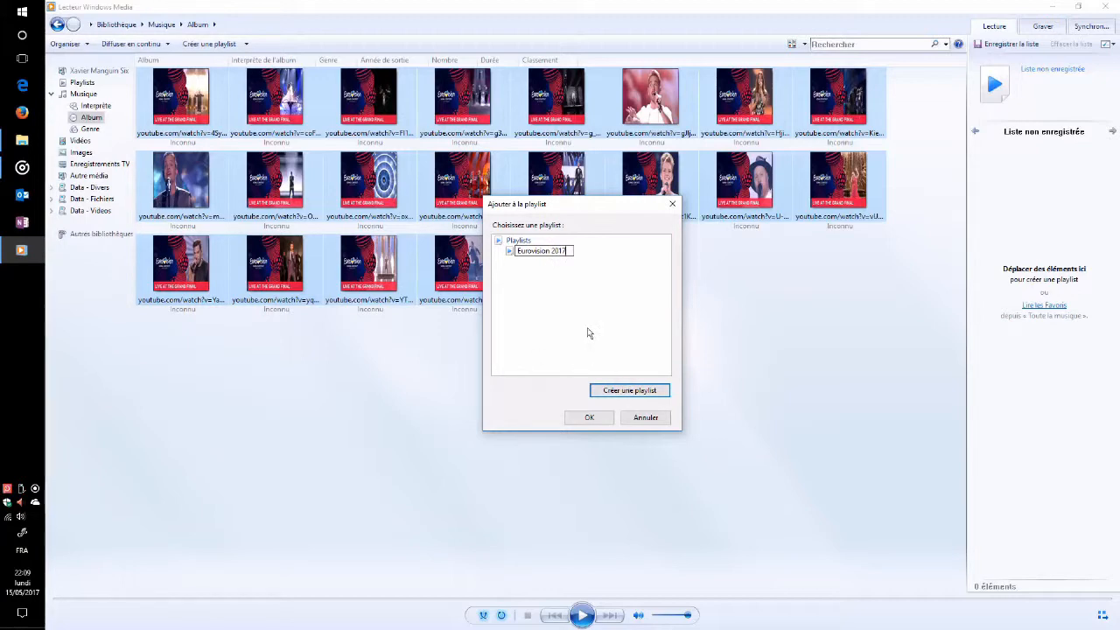
{"action": "key", "text": "Return"}
{"action": "left_click", "coordinate": [591, 419]}
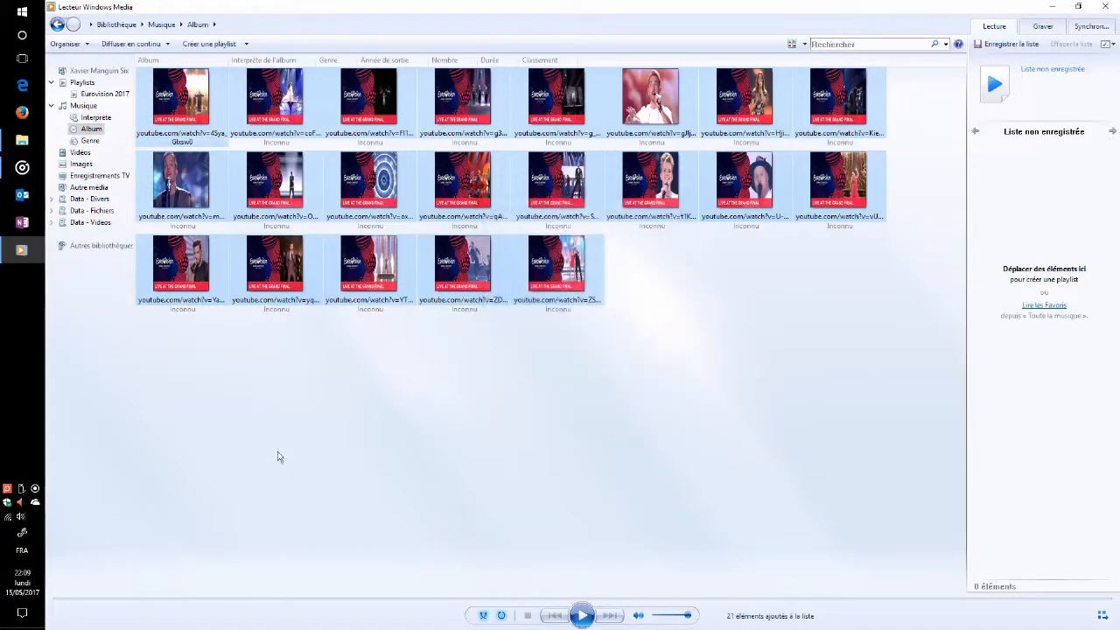
Open the Eurovision 2017 playlist and set the album of all its tracks to Eurovision 2017
{"action": "left_click", "coordinate": [98, 95]}
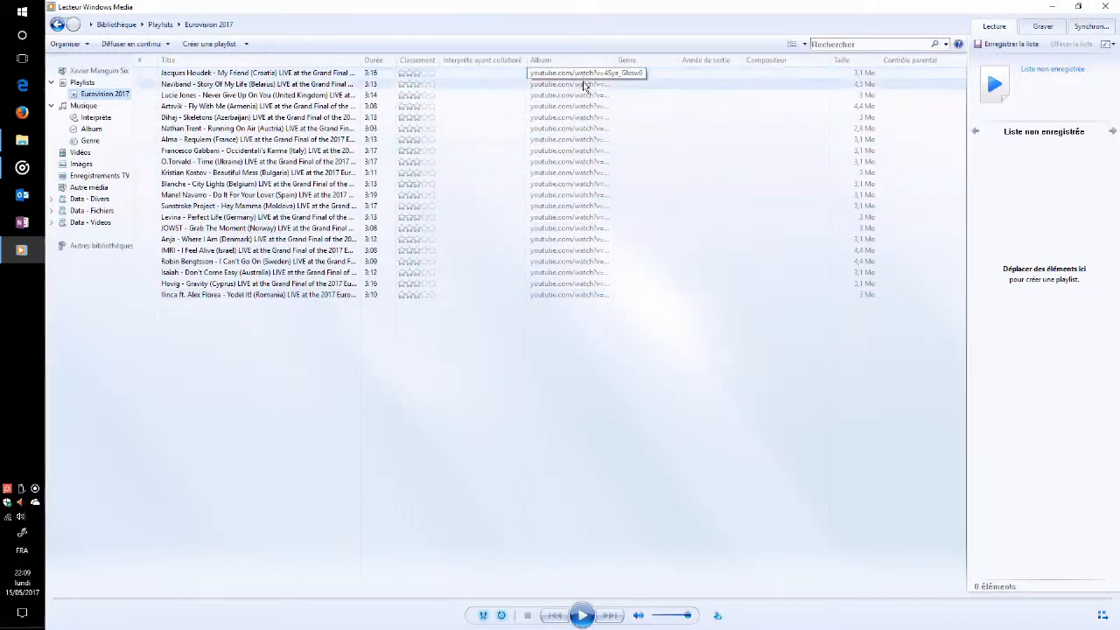
{"action": "left_click", "coordinate": [602, 76]}
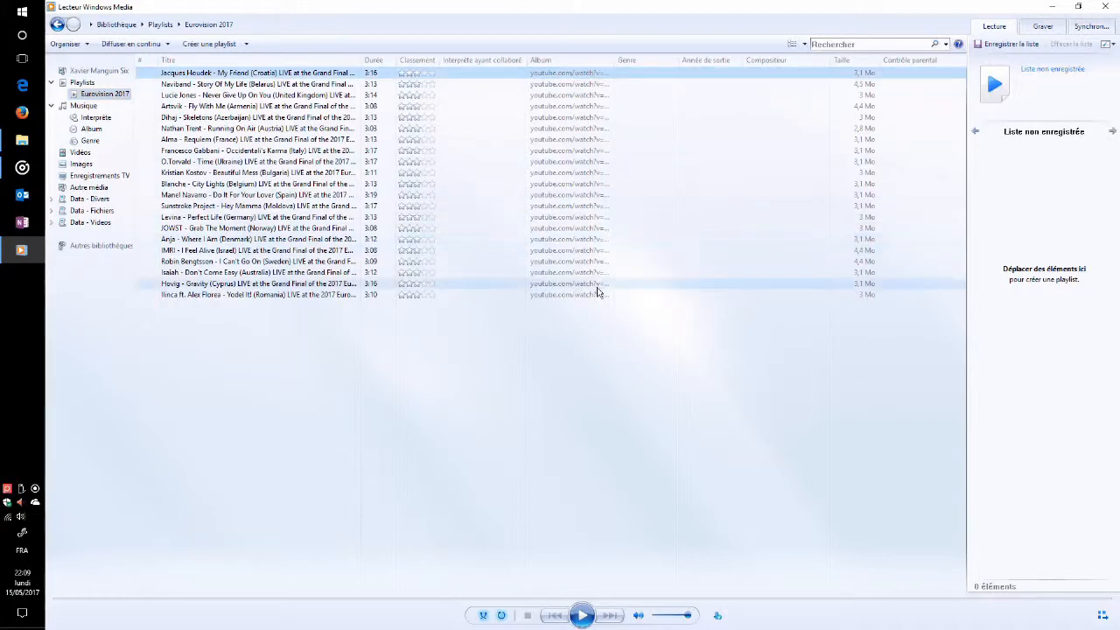
{"action": "left_click", "coordinate": [587, 295], "text": "shift"}
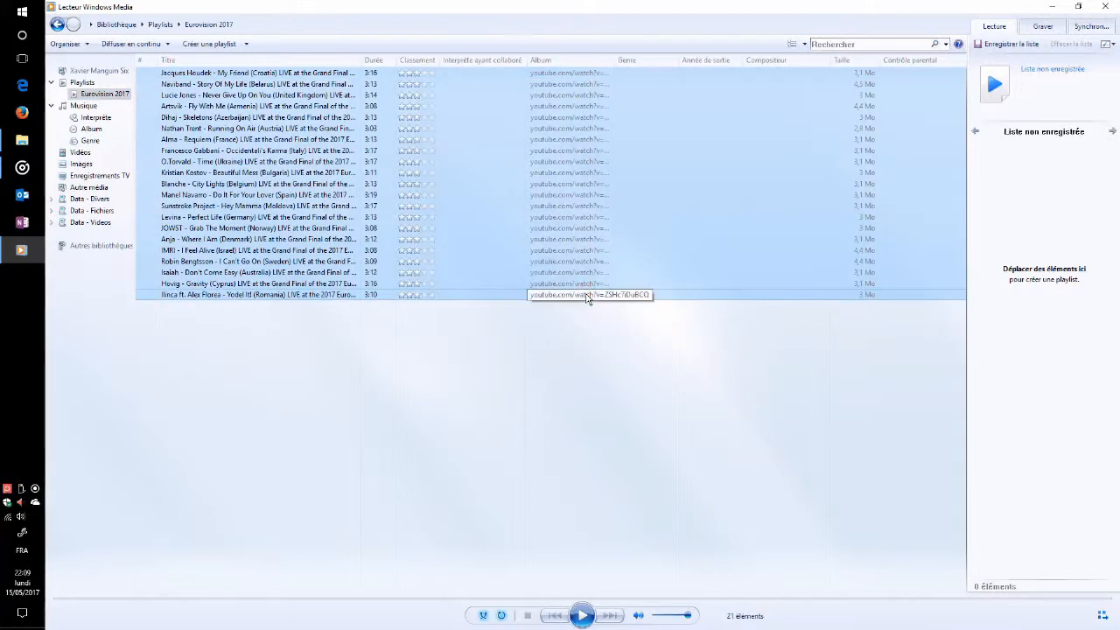
{"action": "right_click", "coordinate": [587, 299]}
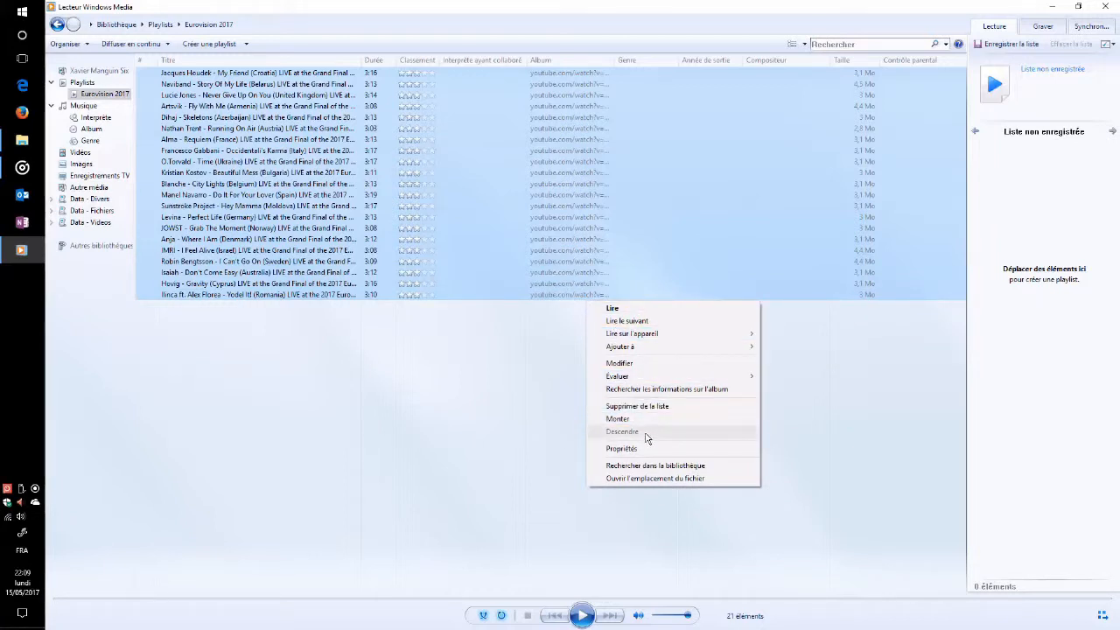
{"action": "left_click", "coordinate": [630, 362]}
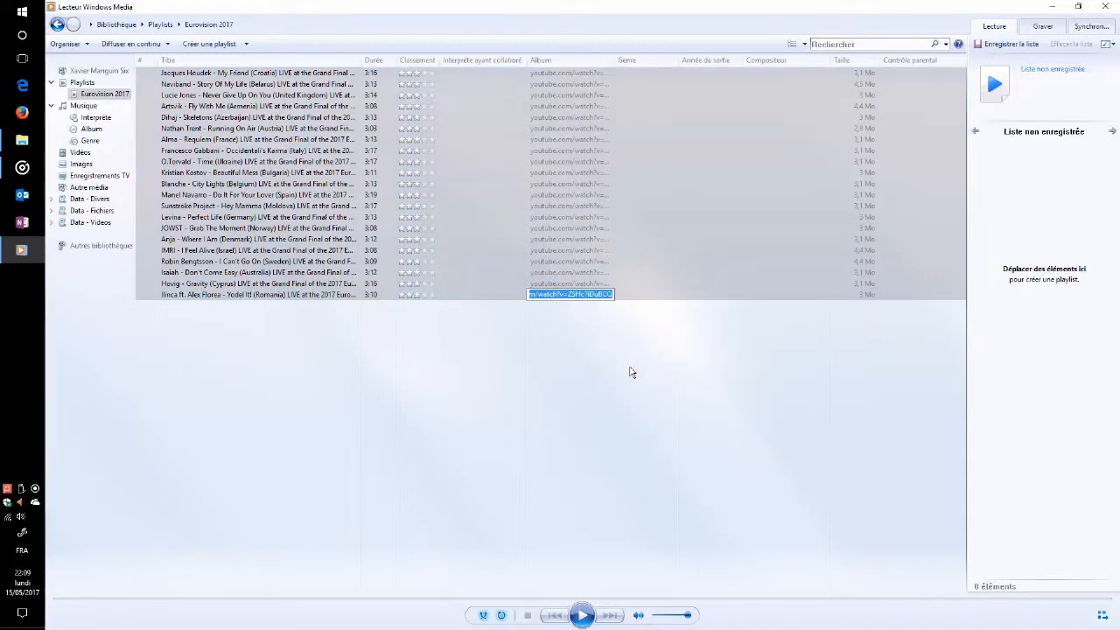
{"action": "type", "text": "Eur"}
{"action": "key", "text": "Escape"}
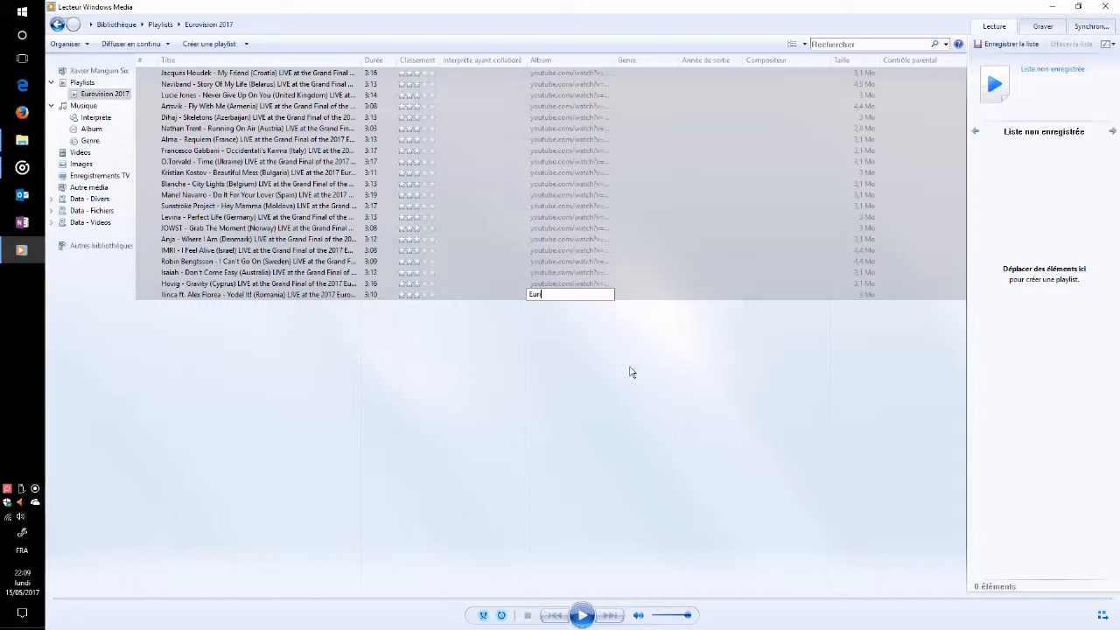
{"action": "type", "text": "ovision 2017"}
{"action": "key", "text": "Return"}
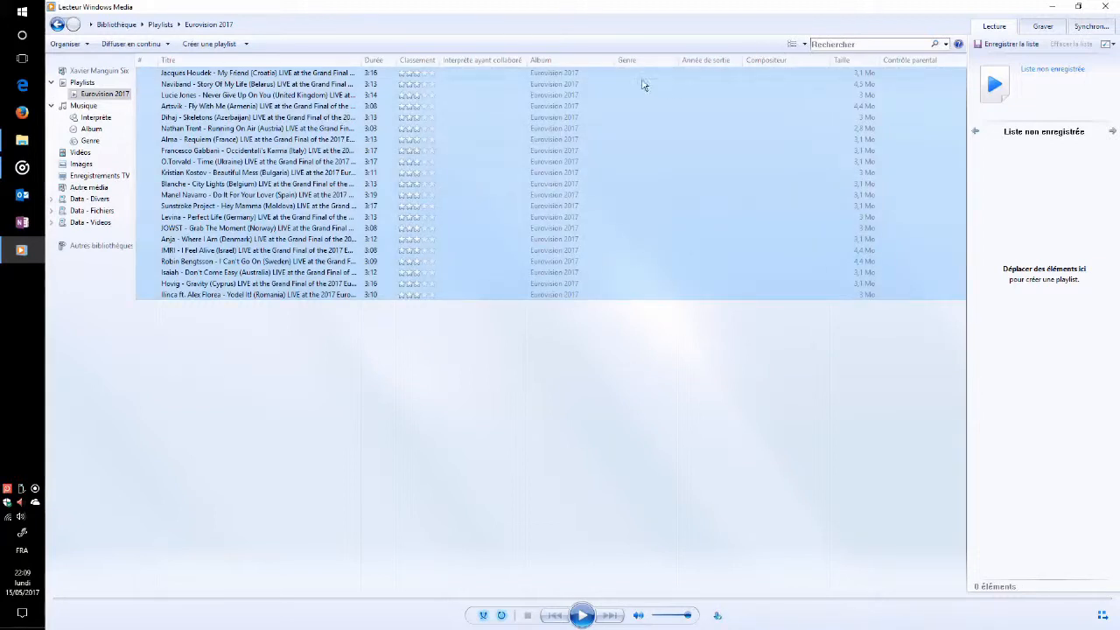
Set the genre of all the playlist's tracks to Pop and their release year to 2017
{"action": "right_click", "coordinate": [633, 77]}
{"action": "left_click", "coordinate": [672, 140]}
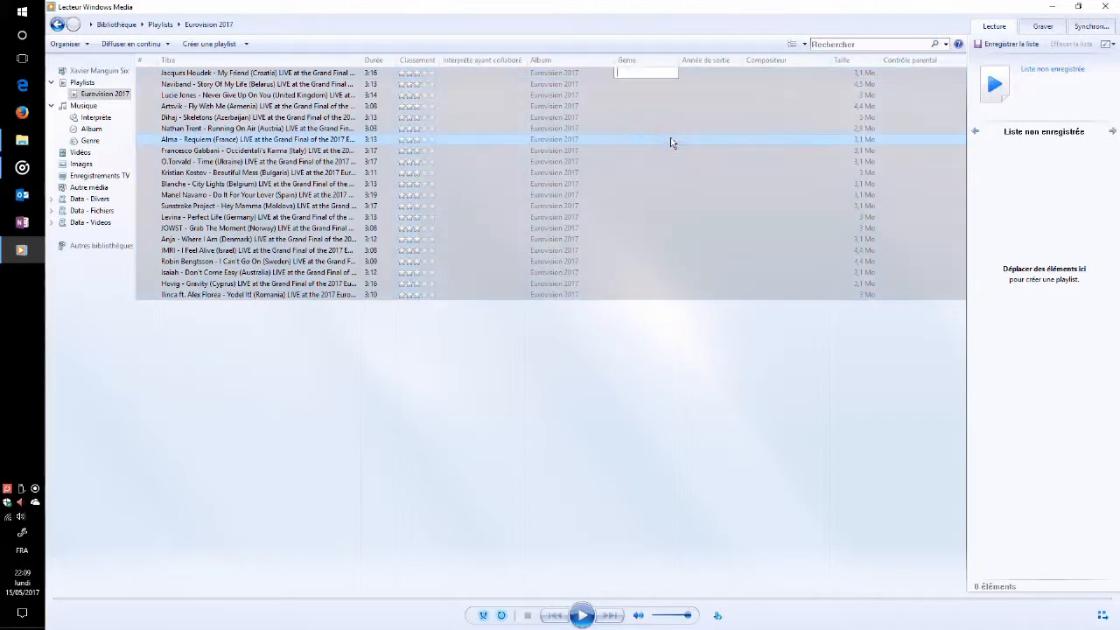
{"action": "type", "text": "Pop"}
{"action": "key", "text": "Return"}
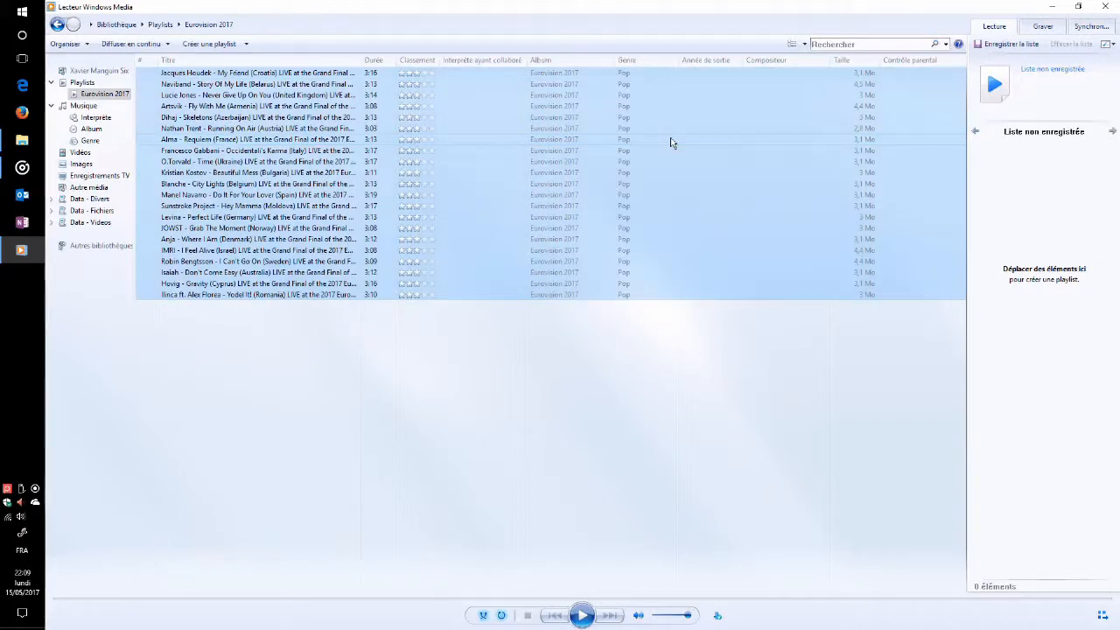
{"action": "right_click", "coordinate": [705, 78]}
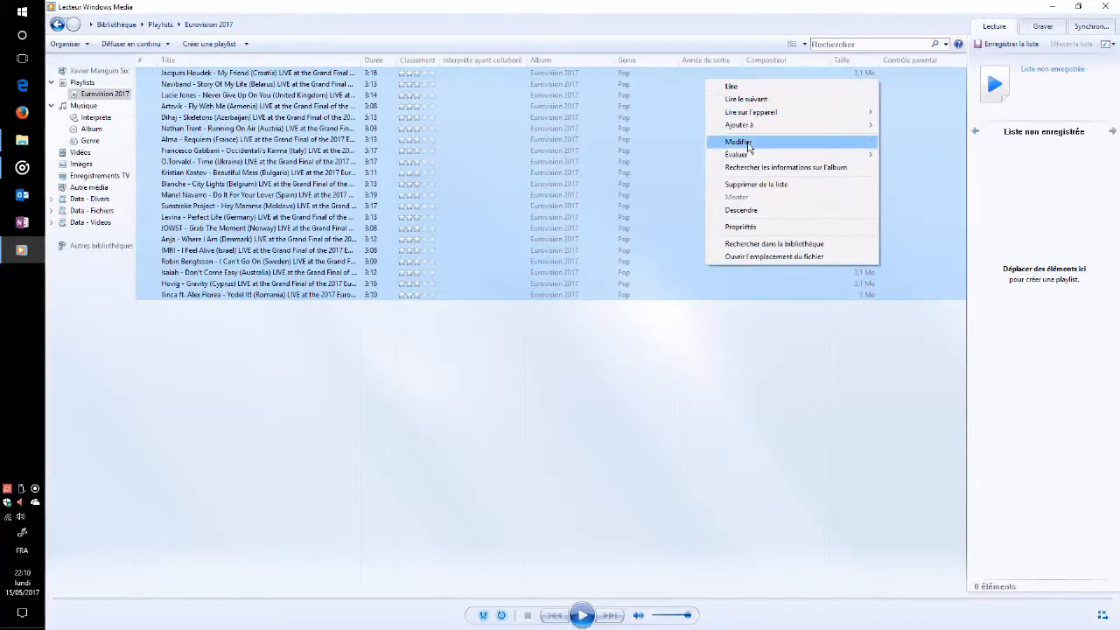
{"action": "left_click", "coordinate": [747, 143]}
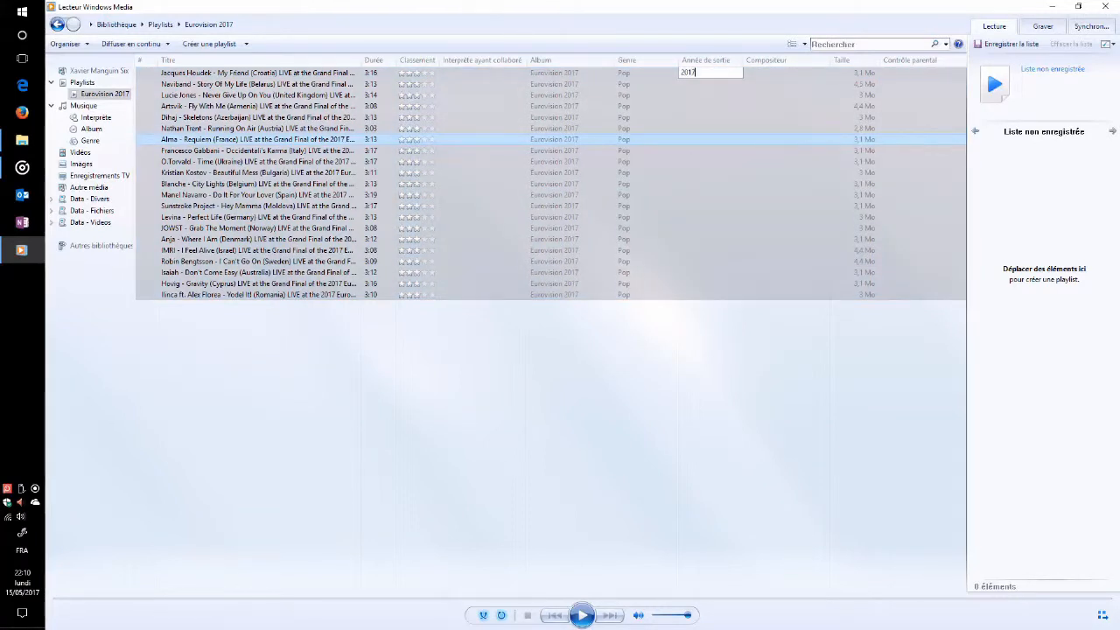
{"action": "key", "text": "Return"}
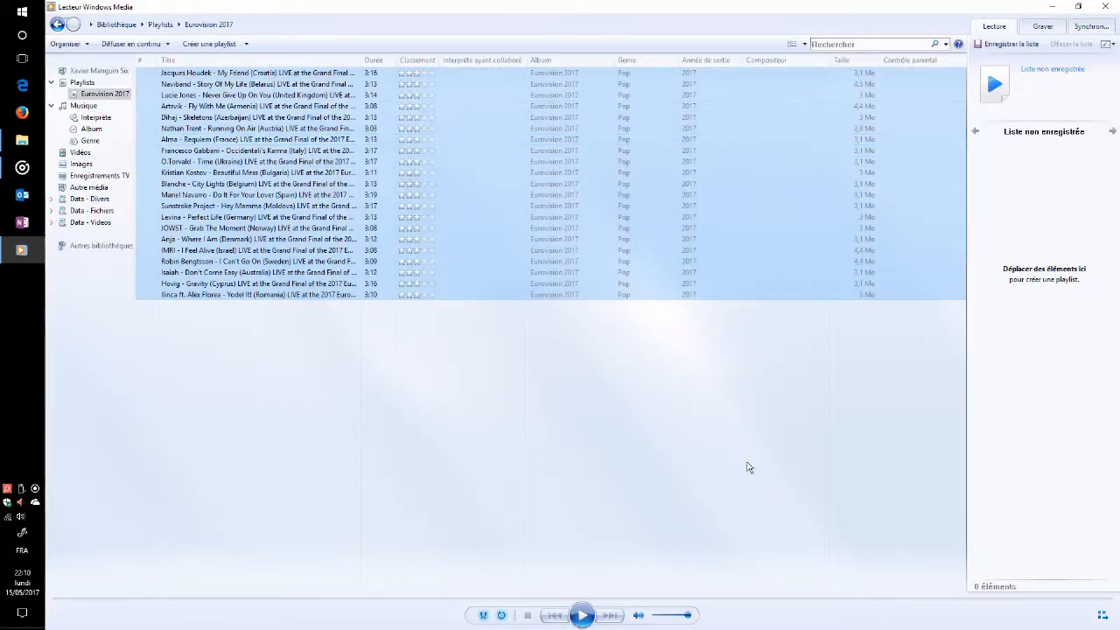
Narrow the Taille column and check the list of displayable columns for Interprète de l'album
{"action": "left_click_drag", "start_coordinate": [878, 60], "coordinate": [858, 59]}
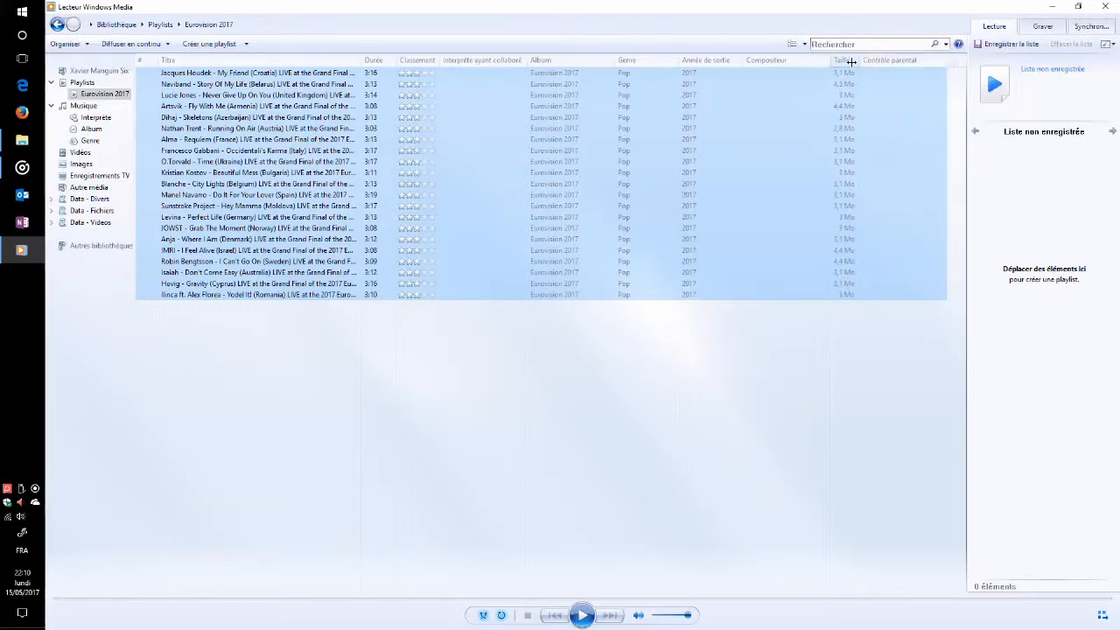
{"action": "right_click", "coordinate": [930, 63]}
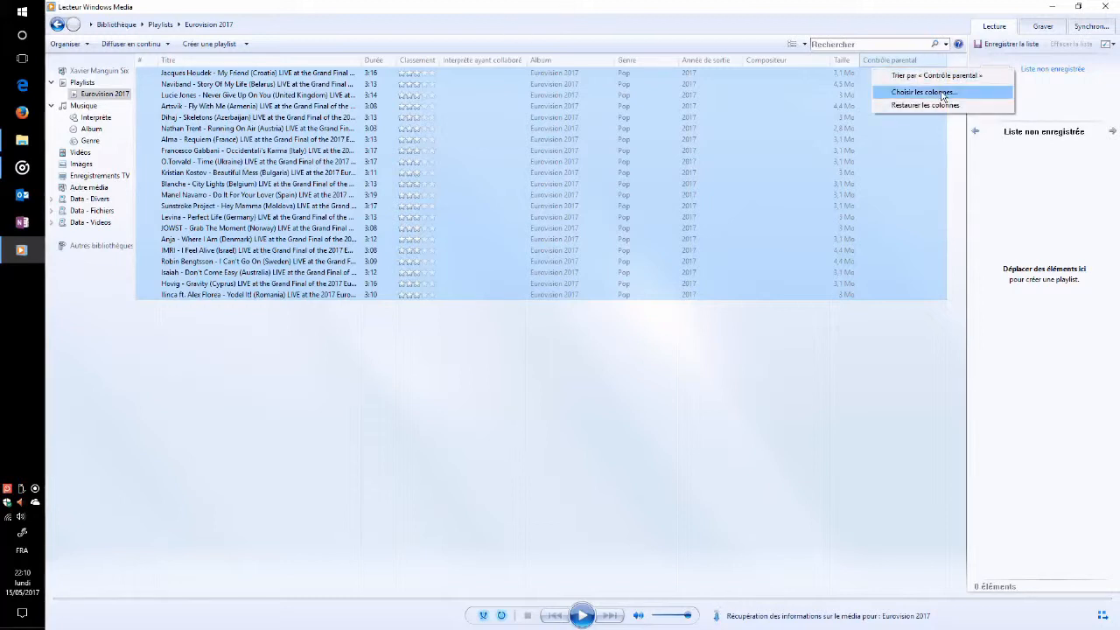
{"action": "left_click", "coordinate": [943, 94]}
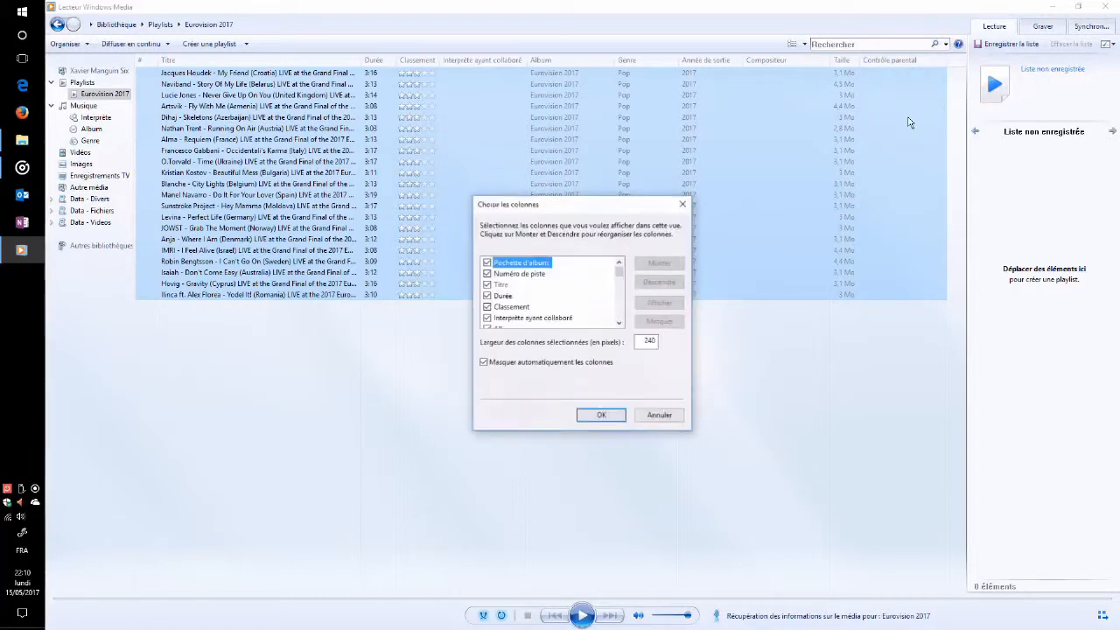
{"action": "left_click", "coordinate": [620, 324]}
{"action": "left_click", "coordinate": [621, 325]}
{"action": "left_click", "coordinate": [620, 324]}
{"action": "left_click", "coordinate": [620, 325]}
{"action": "left_click", "coordinate": [620, 325]}
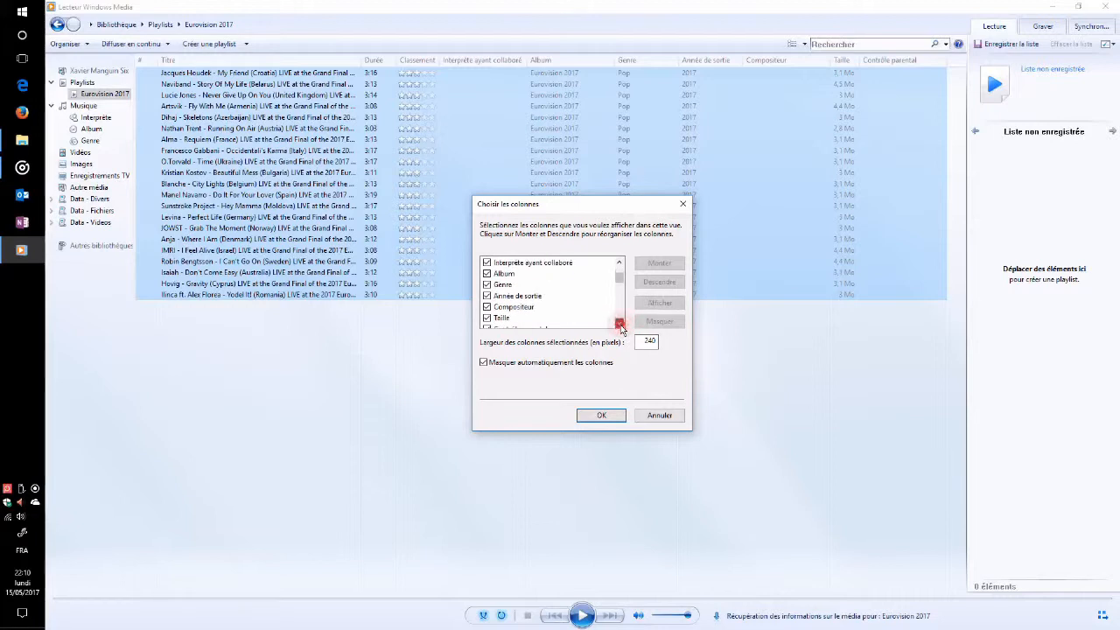
{"action": "left_click", "coordinate": [620, 325]}
{"action": "left_click", "coordinate": [620, 325]}
{"action": "left_click", "coordinate": [620, 324]}
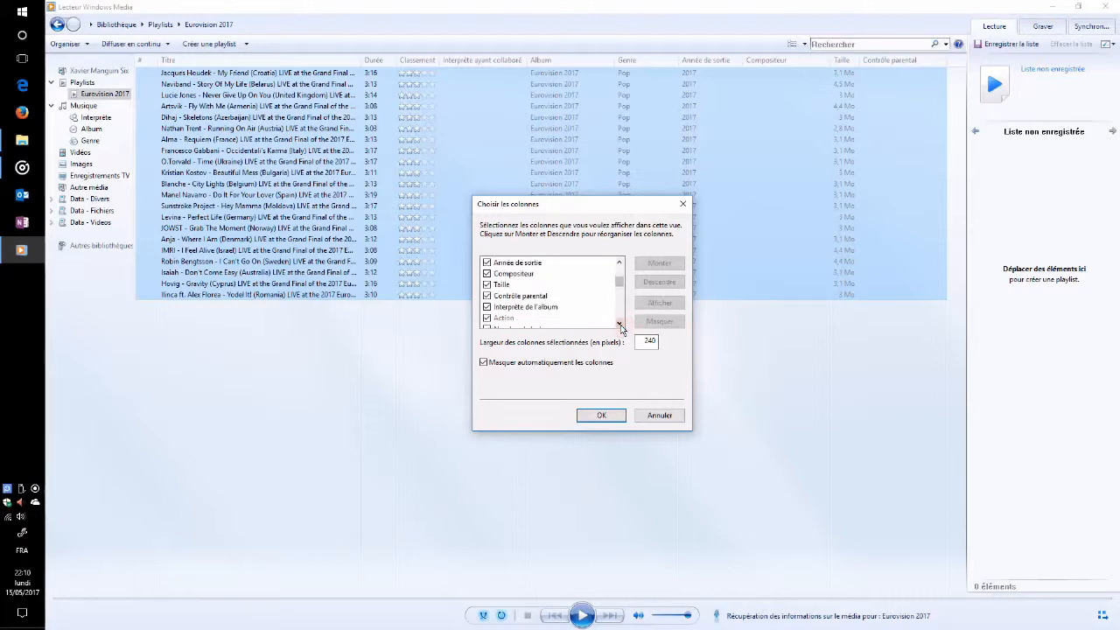
{"action": "left_click", "coordinate": [601, 415]}
Adjust the column widths to show Interprète de l'album and set it to Various Artist for all the playlist's tracks
{"action": "left_click_drag", "start_coordinate": [949, 62], "coordinate": [904, 61]}
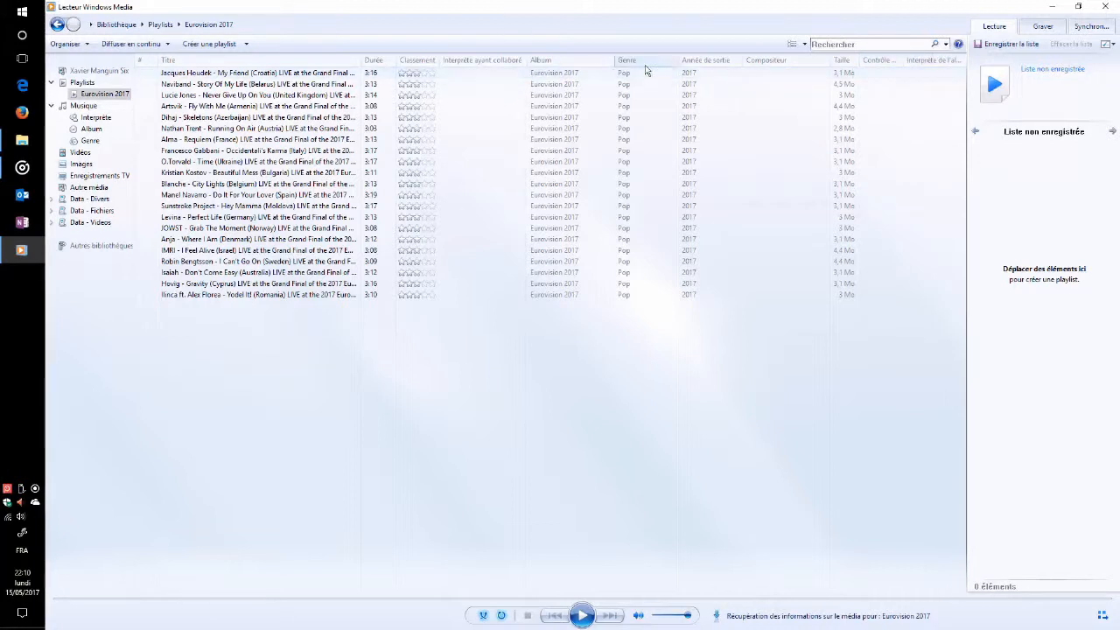
{"action": "left_click_drag", "start_coordinate": [362, 61], "coordinate": [202, 61]}
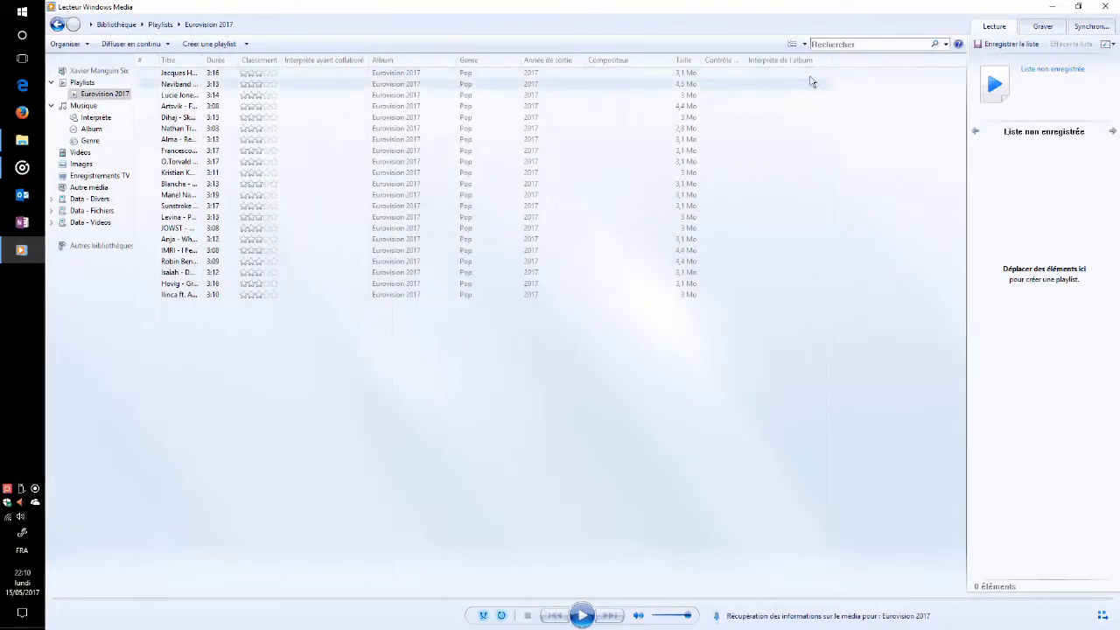
{"action": "left_click", "coordinate": [767, 74]}
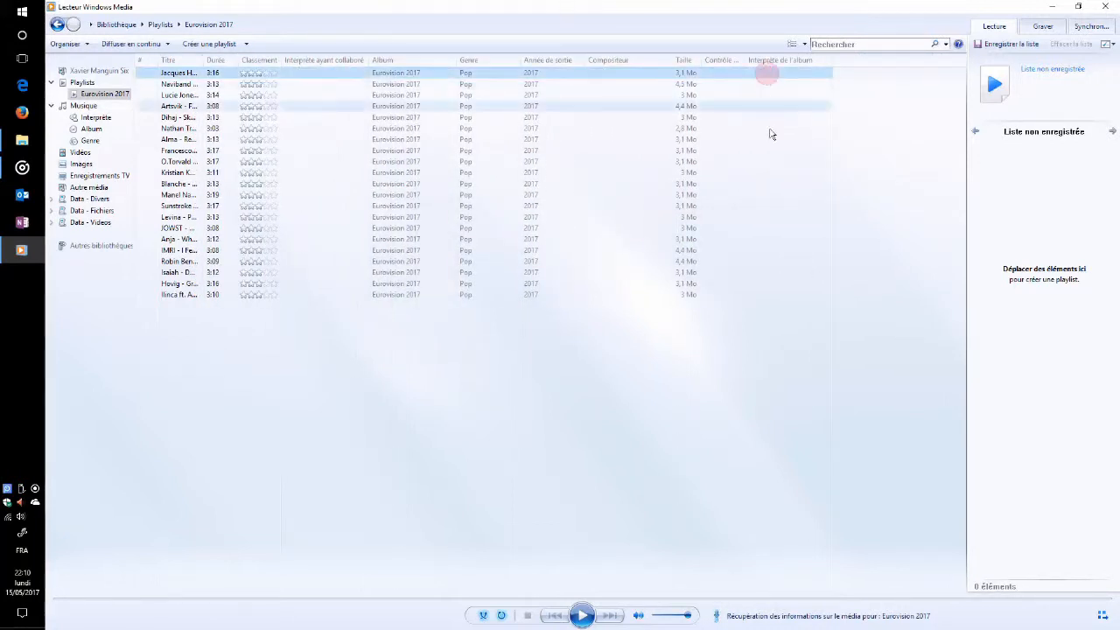
{"action": "left_click", "coordinate": [768, 295], "text": "shift"}
{"action": "right_click", "coordinate": [767, 297]}
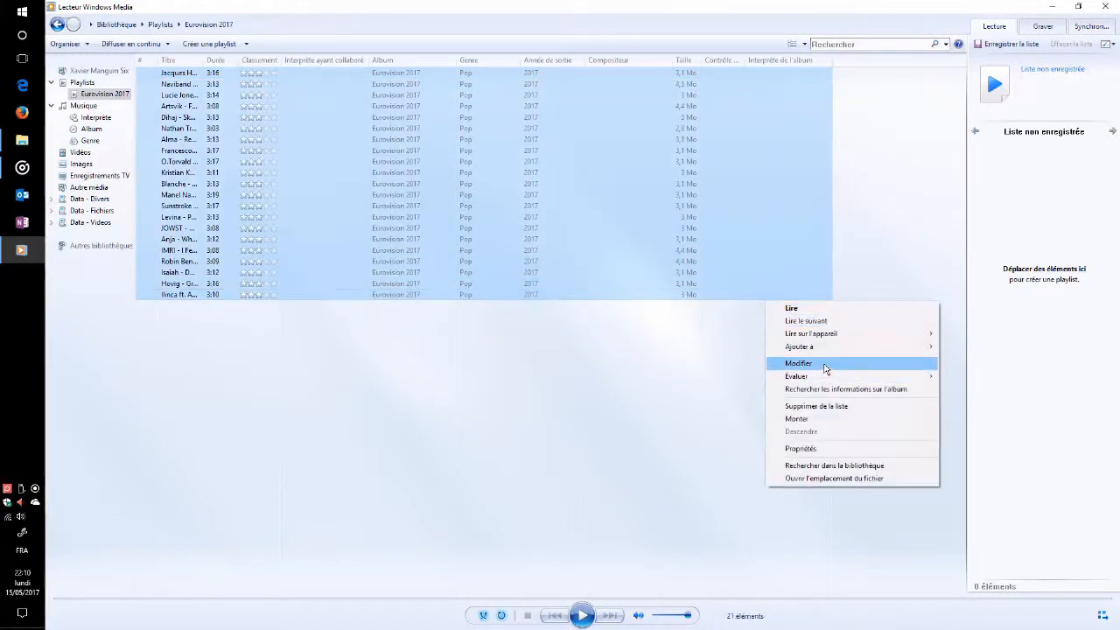
{"action": "left_click", "coordinate": [824, 365]}
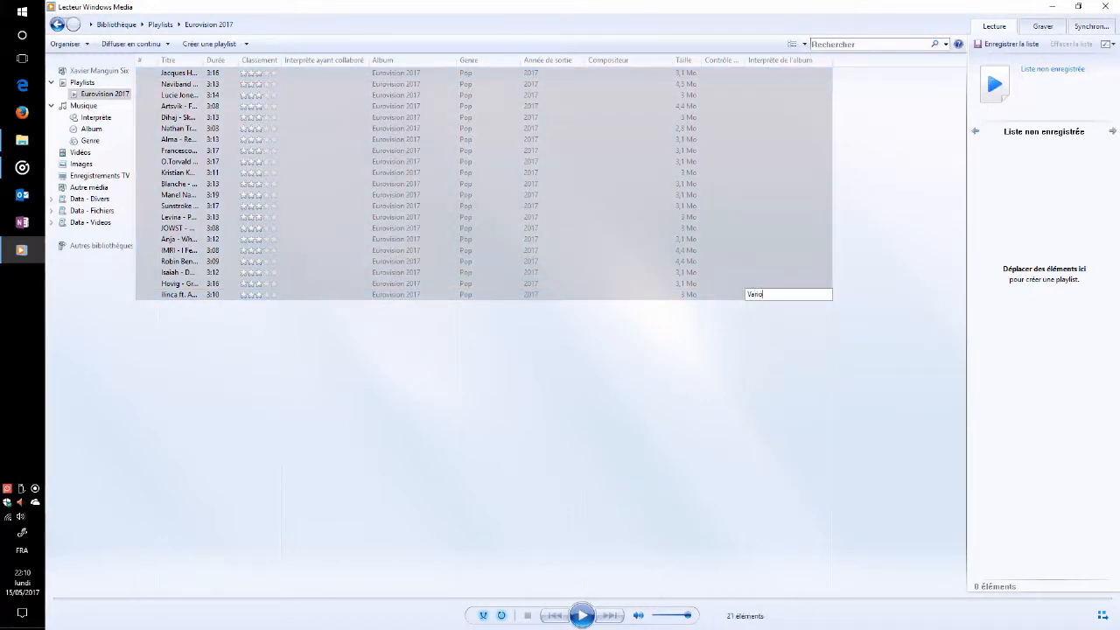
{"action": "type", "text": "Various Artist"}
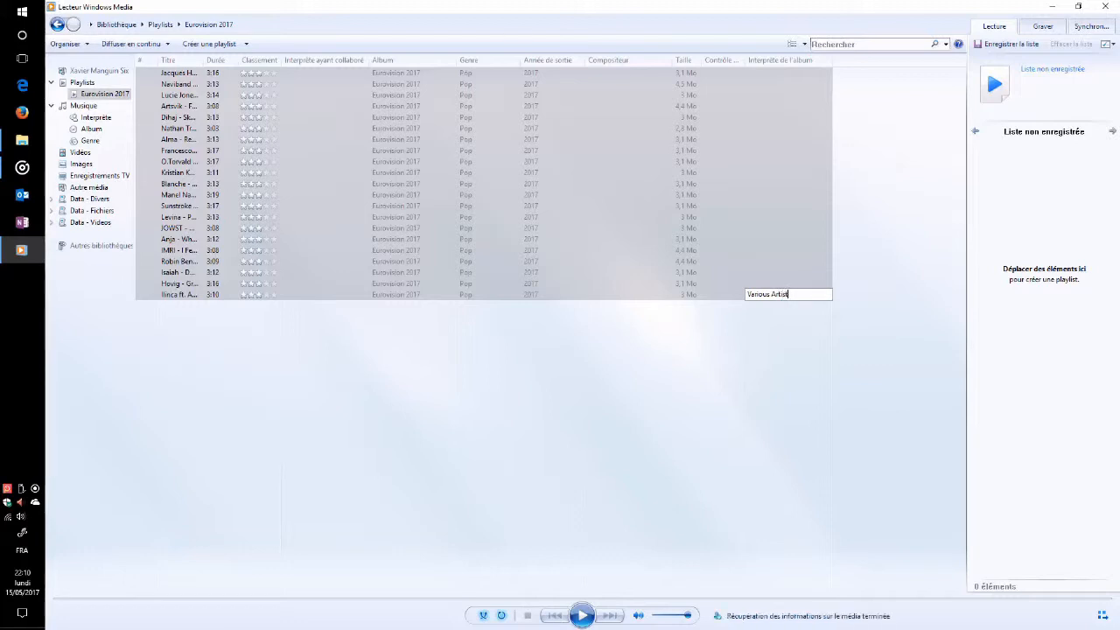
{"action": "key", "text": "Return"}
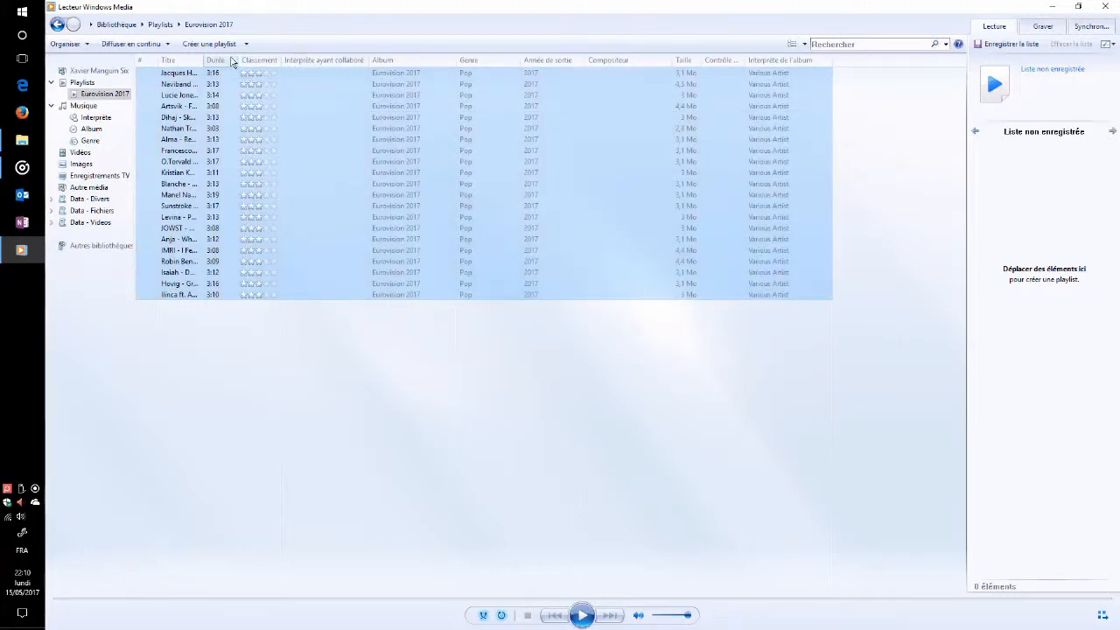
{"action": "left_click_drag", "start_coordinate": [204, 59], "coordinate": [345, 72]}
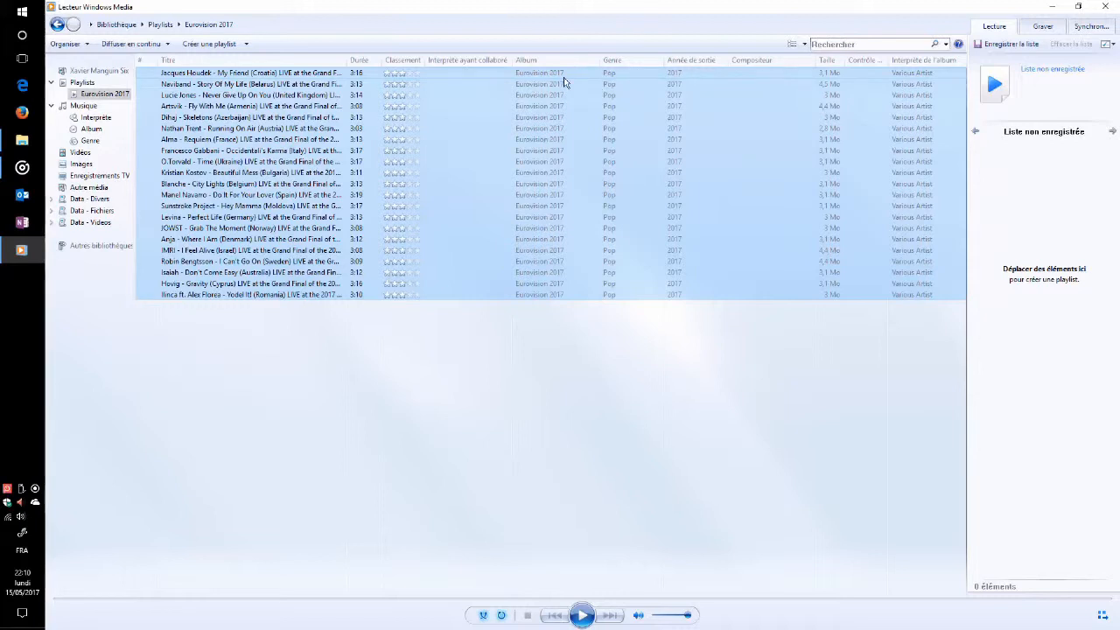
Check how the tracks are grouped in the library's album view and return to the Eurovision 2017 playlist
{"action": "left_click", "coordinate": [89, 129]}
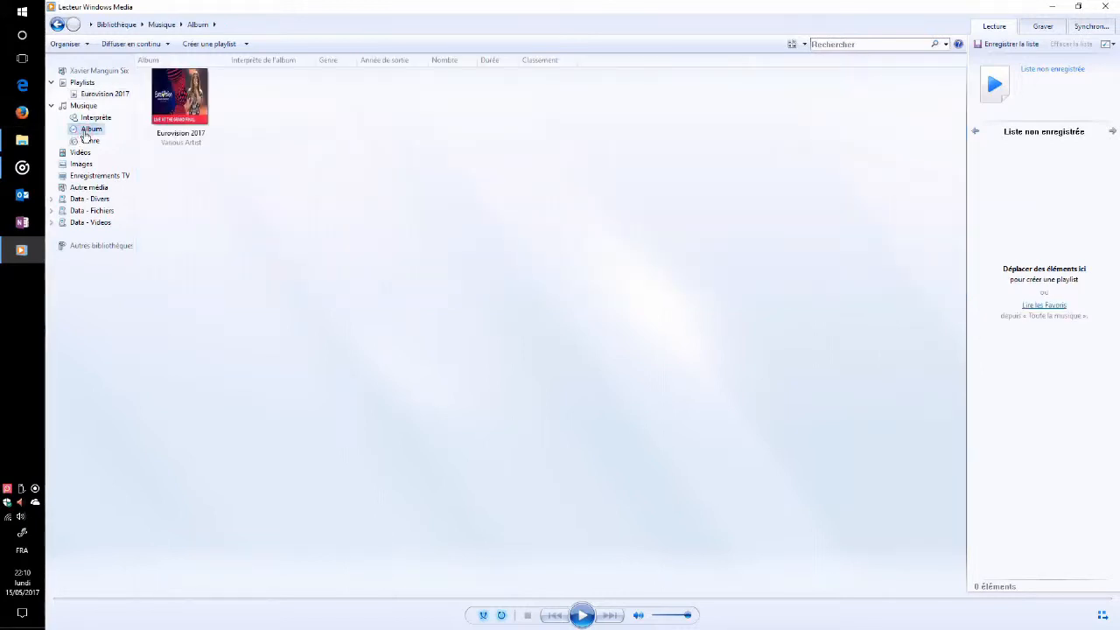
{"action": "left_click_drag", "start_coordinate": [183, 99], "coordinate": [97, 96]}
{"action": "left_click", "coordinate": [97, 94]}
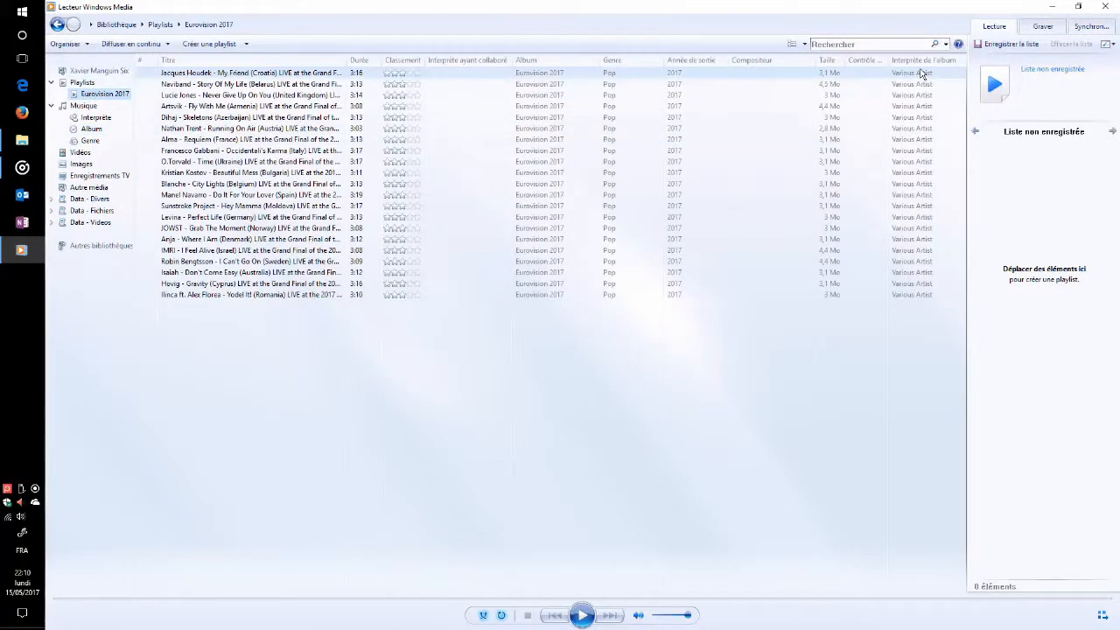
Set the album artist of the Naviband track alone to Various Artists
{"action": "left_click", "coordinate": [920, 85]}
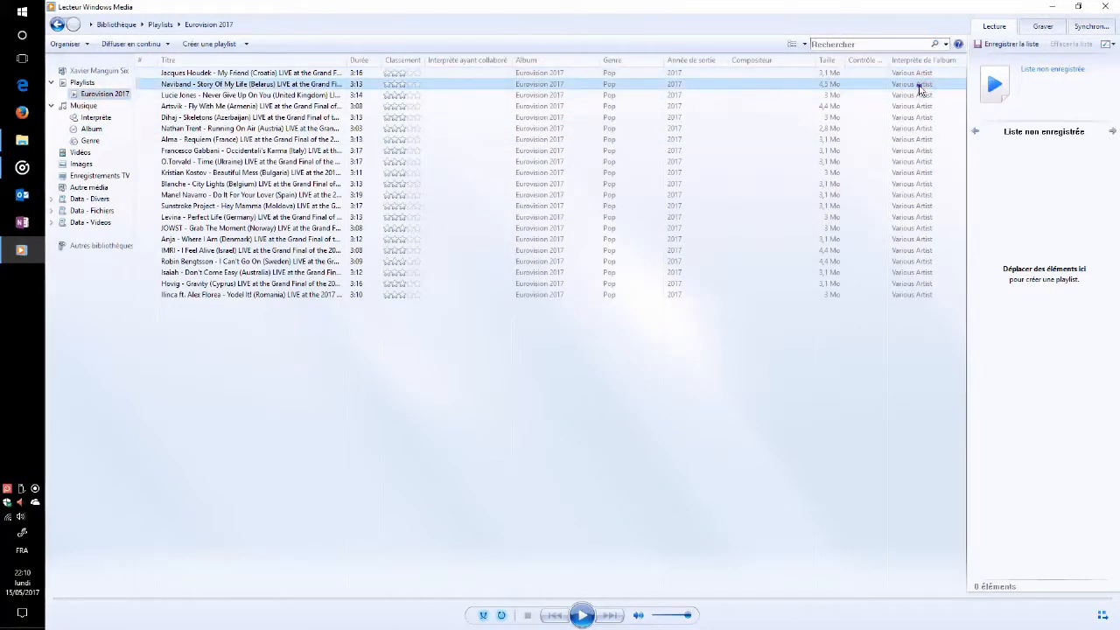
{"action": "right_click", "coordinate": [919, 87]}
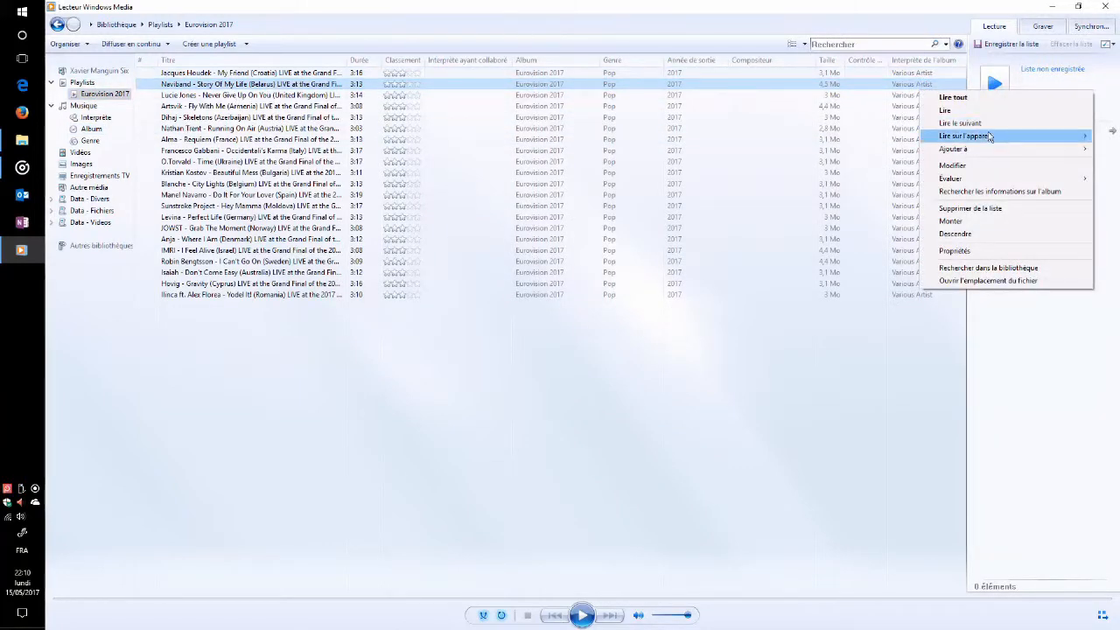
{"action": "left_click", "coordinate": [970, 166]}
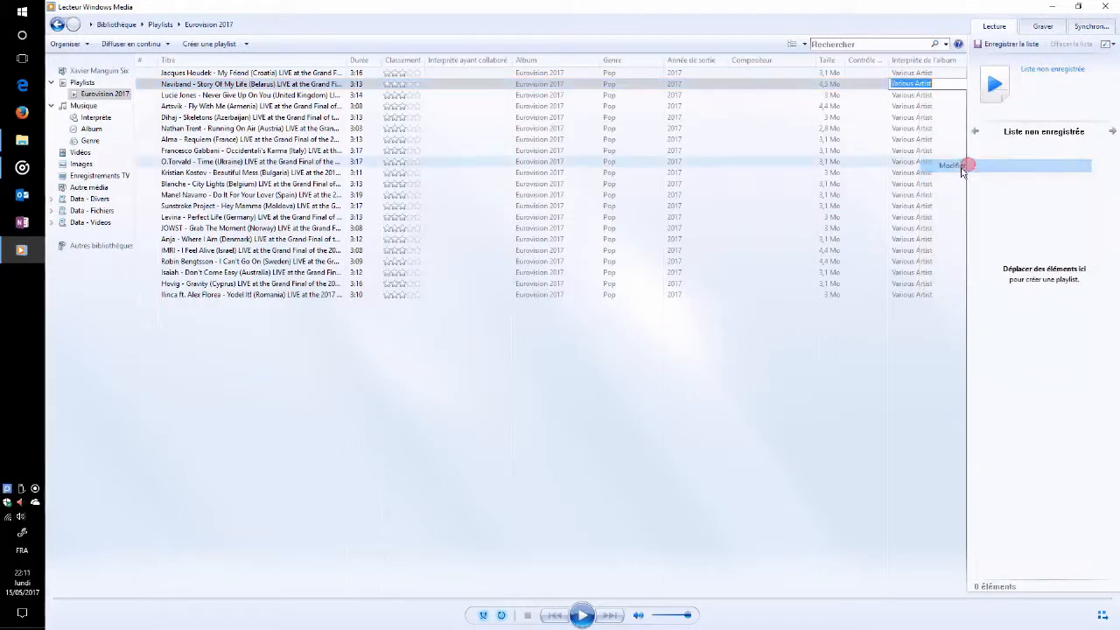
{"action": "left_click", "coordinate": [944, 82]}
{"action": "type", "text": "s"}
{"action": "key", "text": "Return"}
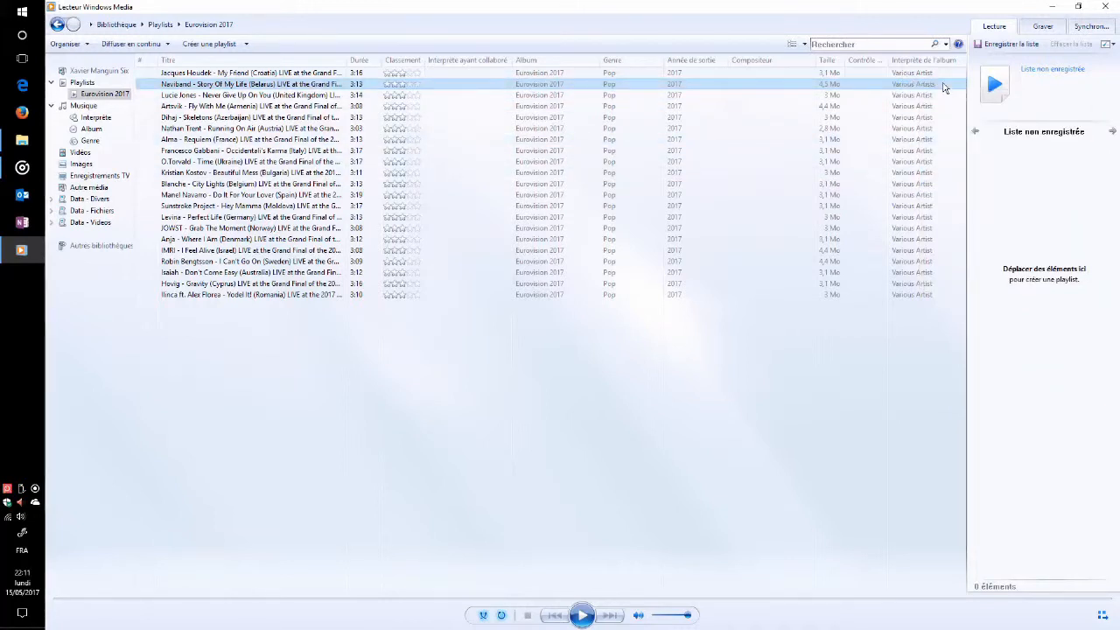
Compare how the tracks are grouped into albums in the library's album view and in Groove Musique
{"action": "left_click", "coordinate": [93, 129]}
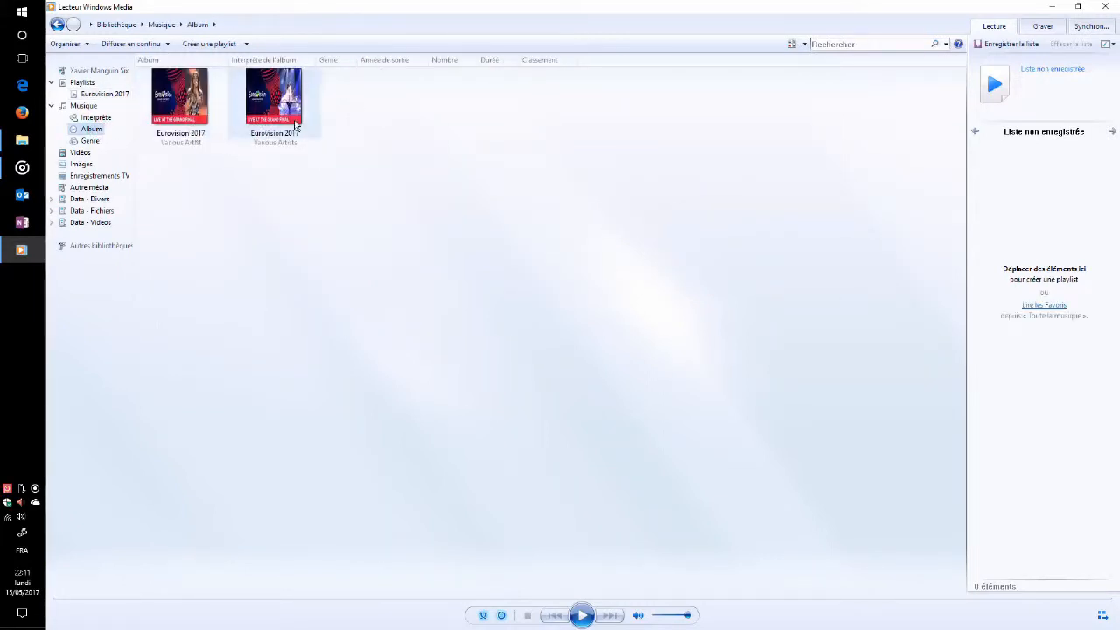
{"action": "left_click", "coordinate": [22, 167]}
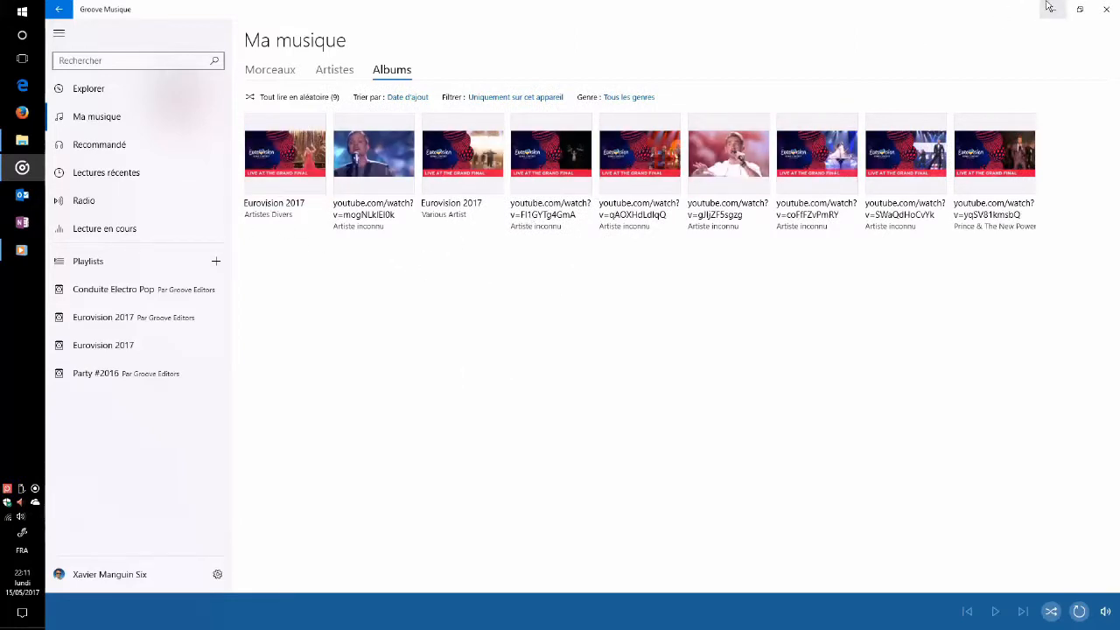
{"action": "key", "text": "alt+Tab"}
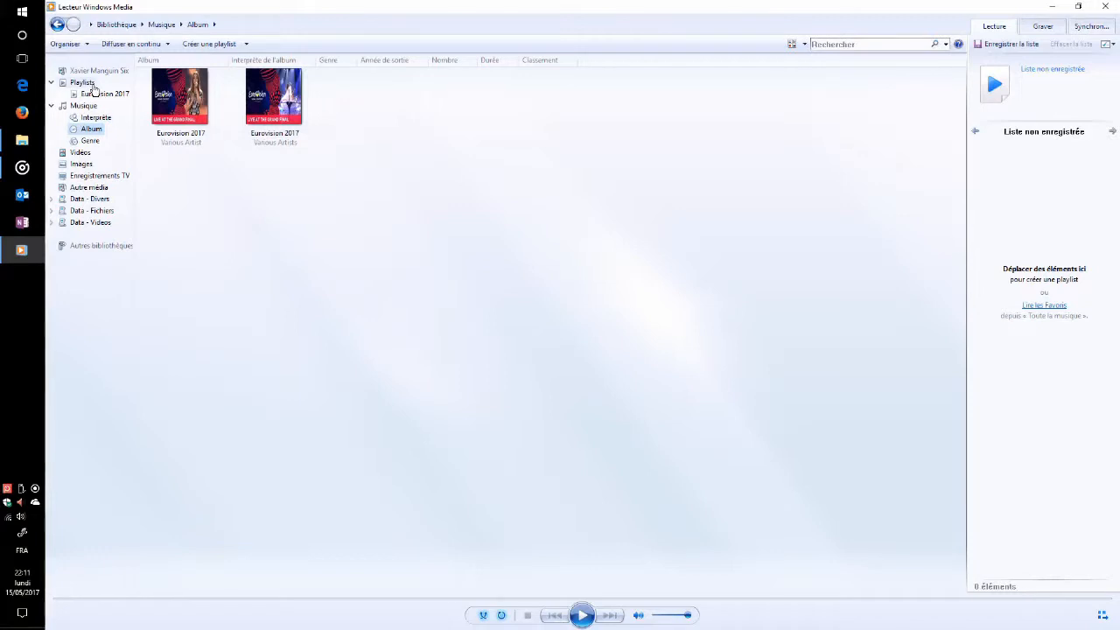
Return to the Eurovision 2017 playlist and restore the Naviband track's album artist to Various Artist
{"action": "left_click", "coordinate": [104, 93]}
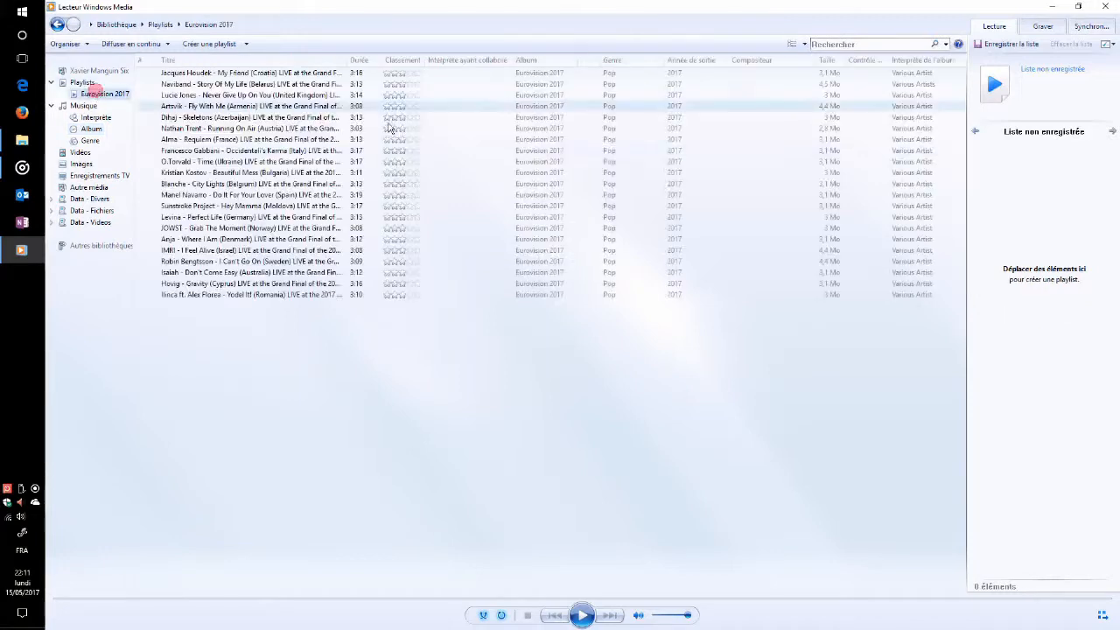
{"action": "left_click", "coordinate": [927, 85]}
{"action": "right_click", "coordinate": [928, 87]}
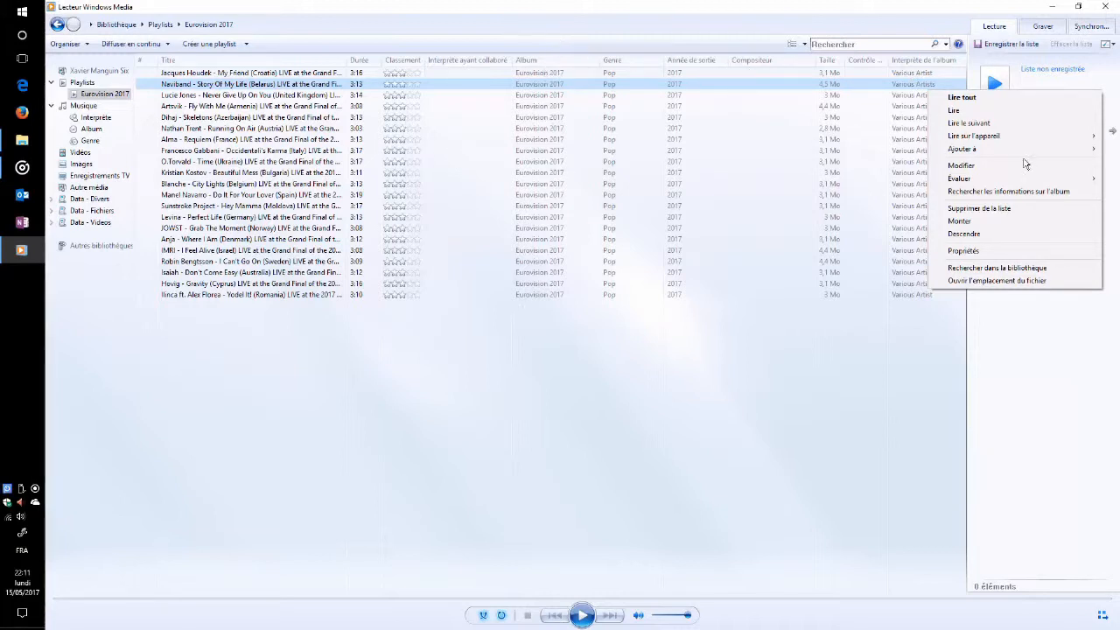
{"action": "left_click", "coordinate": [960, 165]}
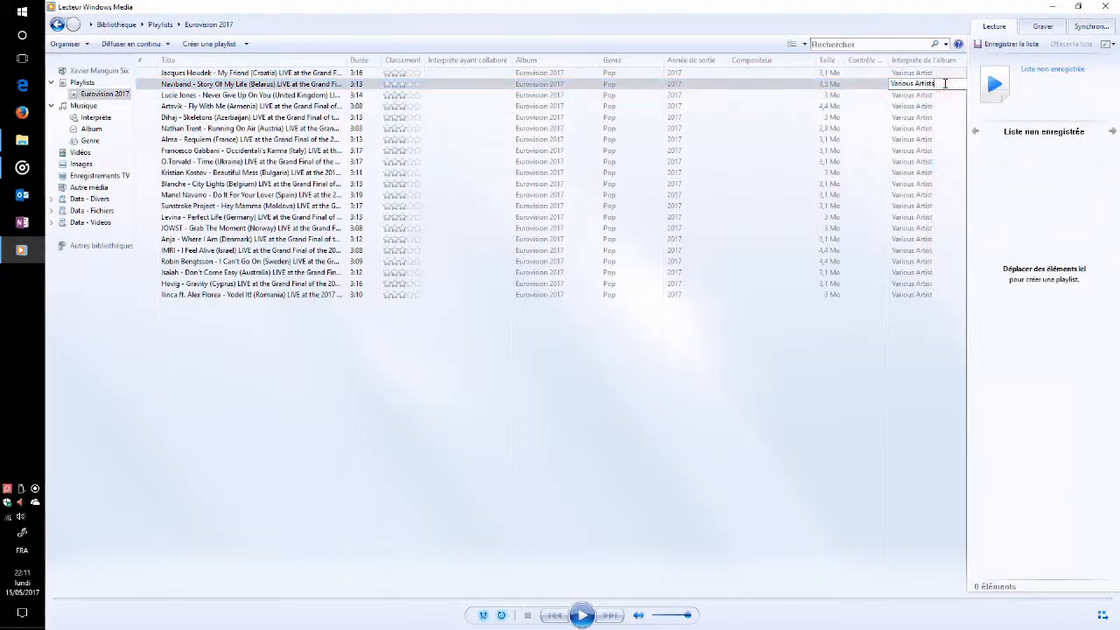
{"action": "key", "text": "Escape"}
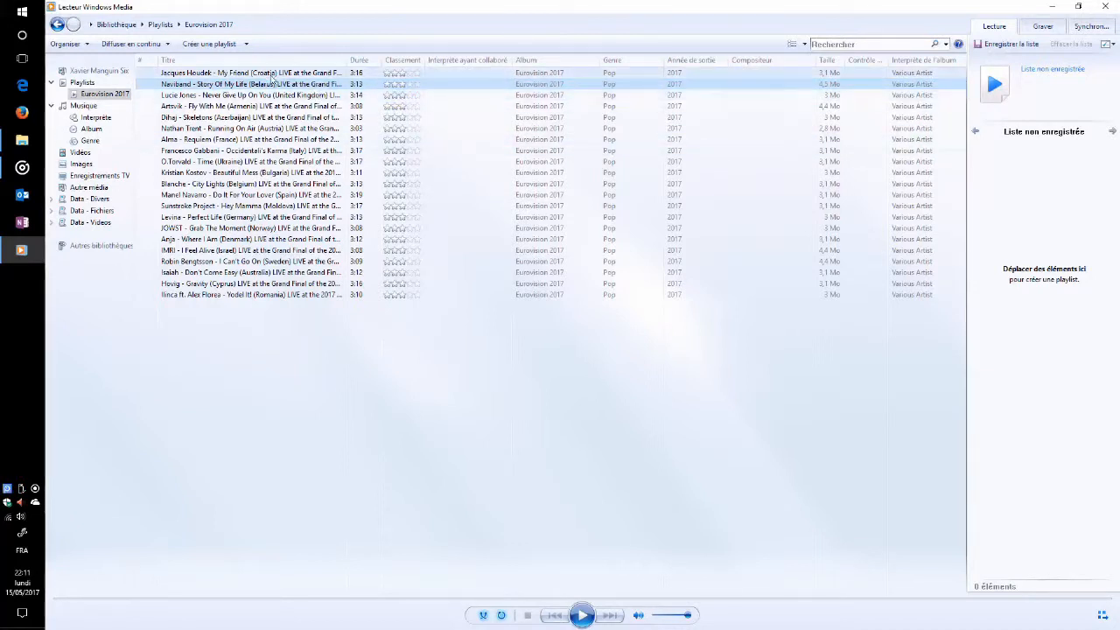
Widen the Titre column and copy Jacques Houdek from the Croatia track's title into its Interprète ayant collaboré field
{"action": "left_click_drag", "start_coordinate": [349, 66], "coordinate": [450, 61]}
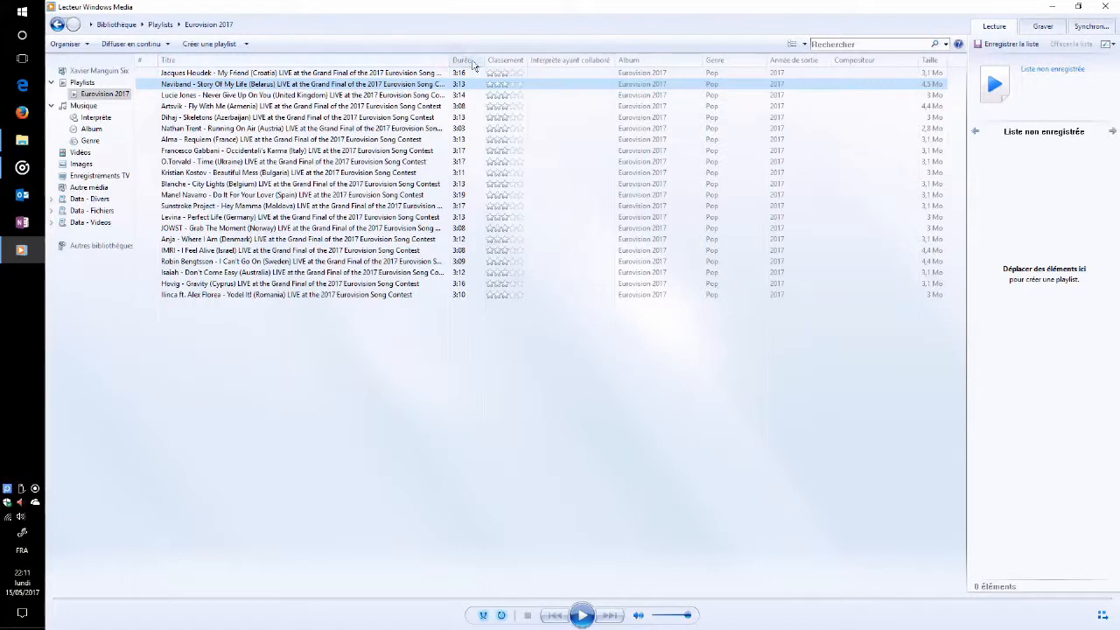
{"action": "left_click", "coordinate": [395, 74]}
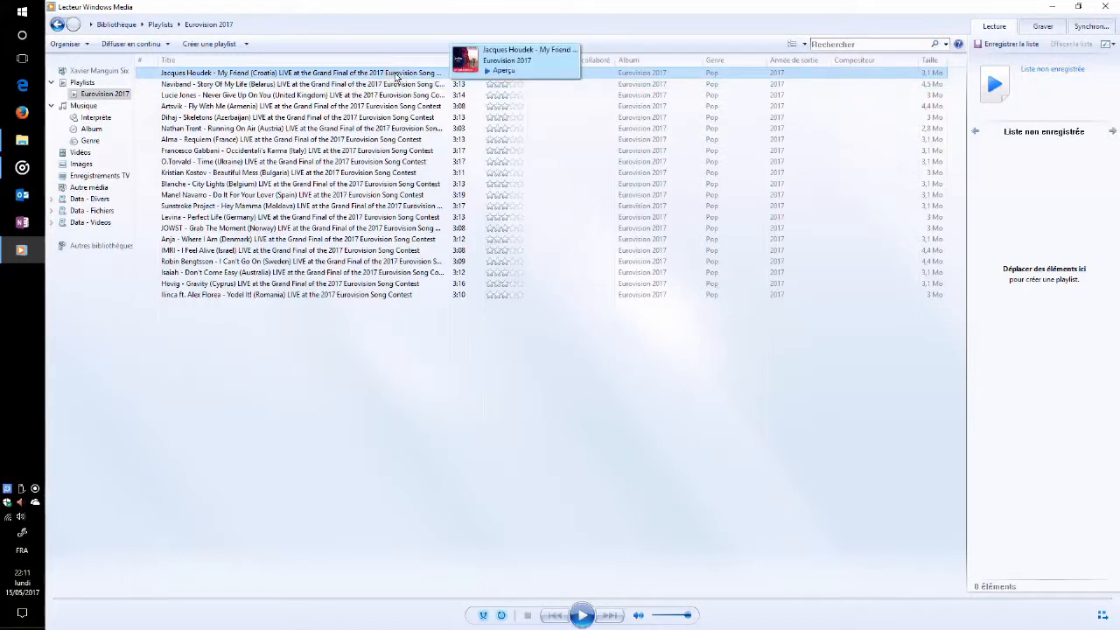
{"action": "right_click", "coordinate": [385, 76]}
{"action": "left_click", "coordinate": [437, 166]}
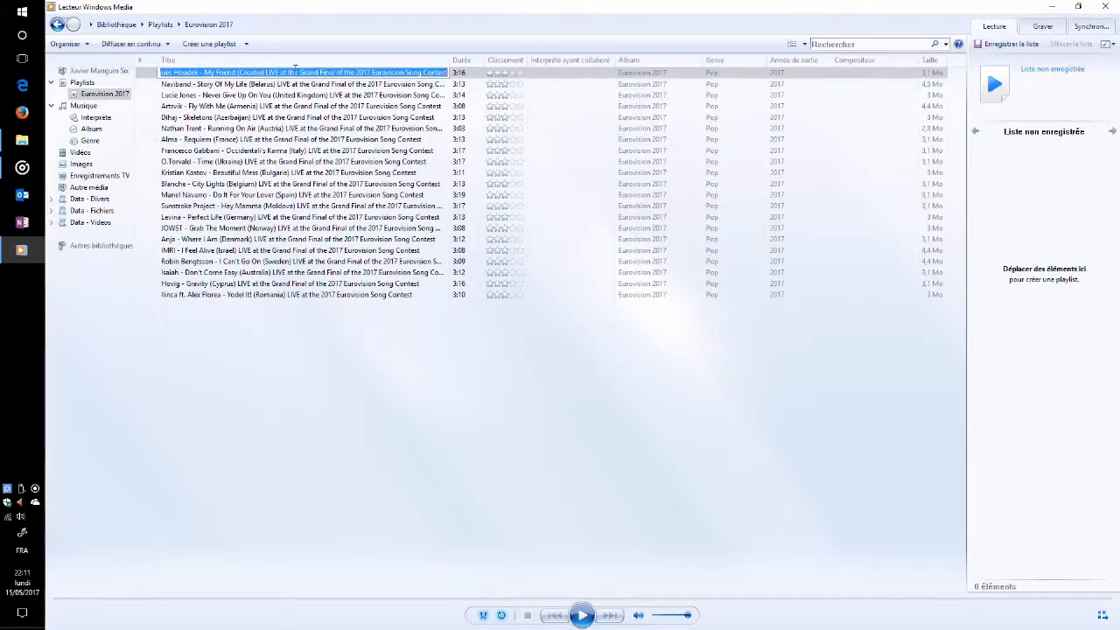
{"action": "left_click", "coordinate": [250, 71]}
{"action": "key", "text": "shift+Home"}
{"action": "left_click", "coordinate": [212, 76]}
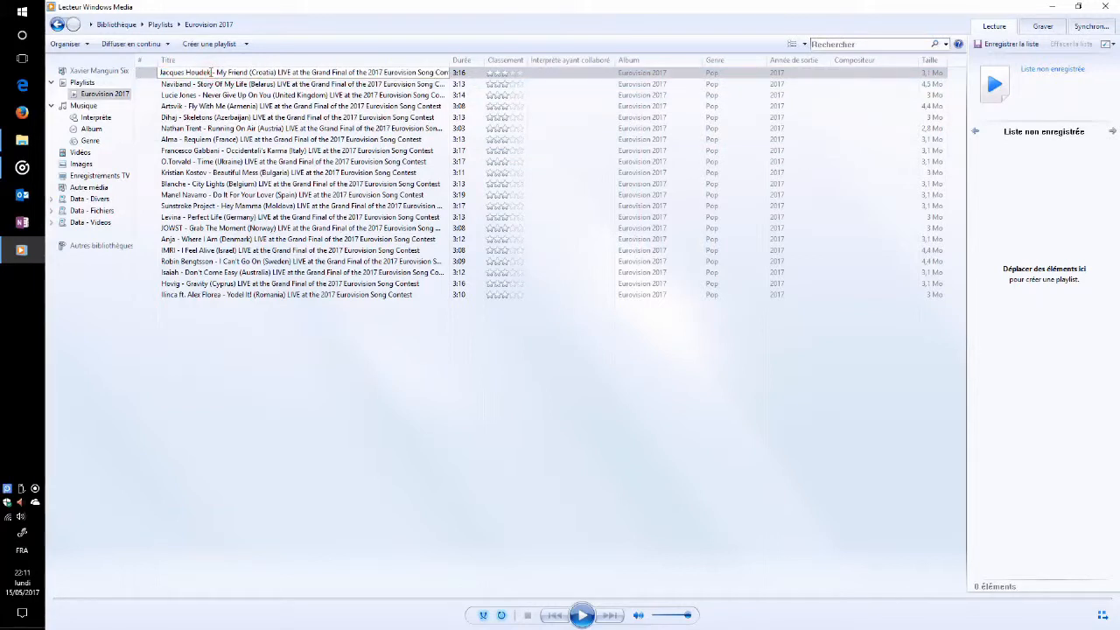
{"action": "key", "text": "shift+Home"}
{"action": "key", "text": "ctrl+c"}
{"action": "right_click", "coordinate": [543, 77]}
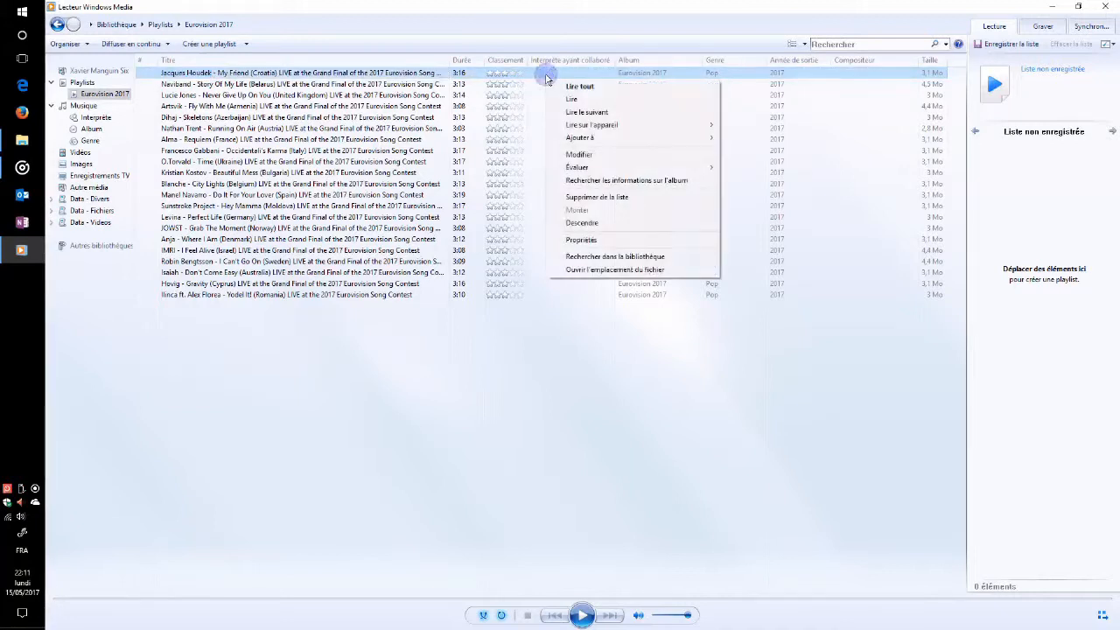
{"action": "left_click", "coordinate": [588, 156]}
{"action": "key", "text": "ctrl+v"}
{"action": "key", "text": "Return"}
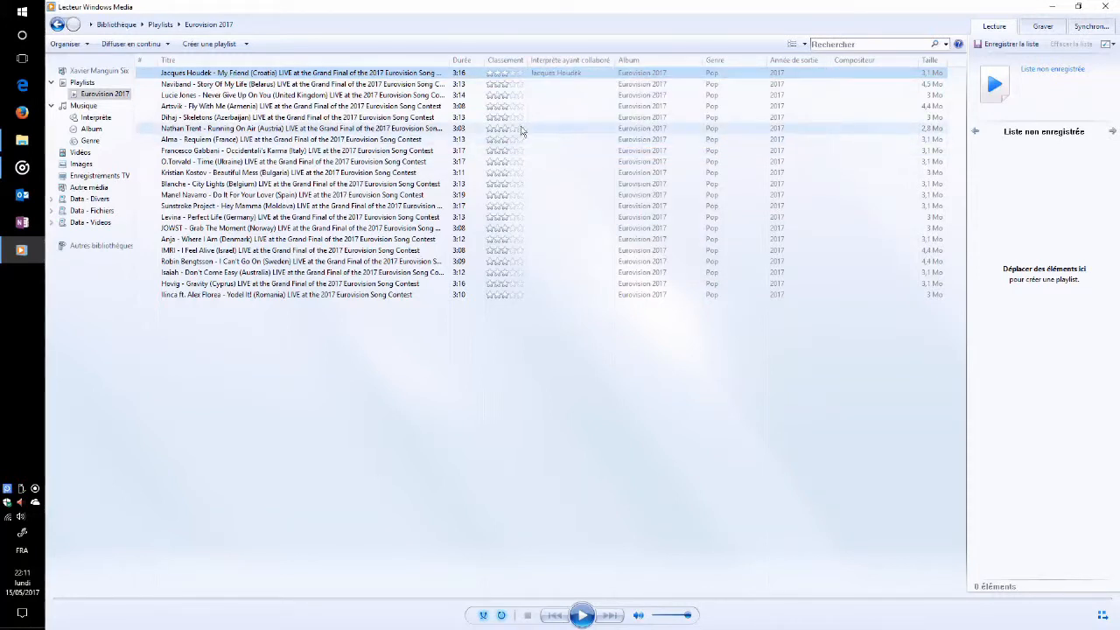
Shorten the first track's title to My Friend (Croatia), removing the artist name and the live event text
{"action": "right_click", "coordinate": [203, 75]}
{"action": "left_click", "coordinate": [234, 156]}
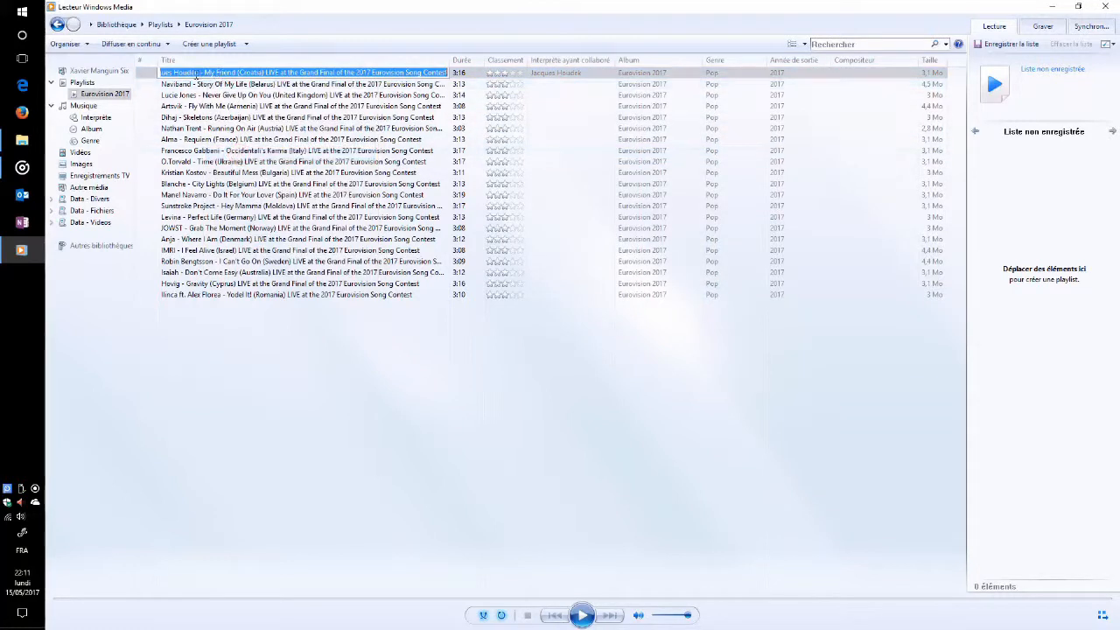
{"action": "left_click", "coordinate": [204, 72]}
{"action": "key", "text": "BackSpace"}
{"action": "key", "text": "BackSpace"}
{"action": "key", "text": "BackSpace"}
{"action": "key", "text": "BackSpace"}
{"action": "key", "text": "BackSpace"}
{"action": "key", "text": "BackSpace"}
{"action": "key", "text": "BackSpace"}
{"action": "key", "text": "BackSpace"}
{"action": "key", "text": "BackSpace"}
{"action": "key", "text": "BackSpace"}
{"action": "key", "text": "BackSpace"}
{"action": "key", "text": "BackSpace"}
{"action": "key", "text": "BackSpace"}
{"action": "key", "text": "BackSpace"}
{"action": "key", "text": "BackSpace"}
{"action": "key", "text": "BackSpace"}
{"action": "key", "text": "BackSpace"}
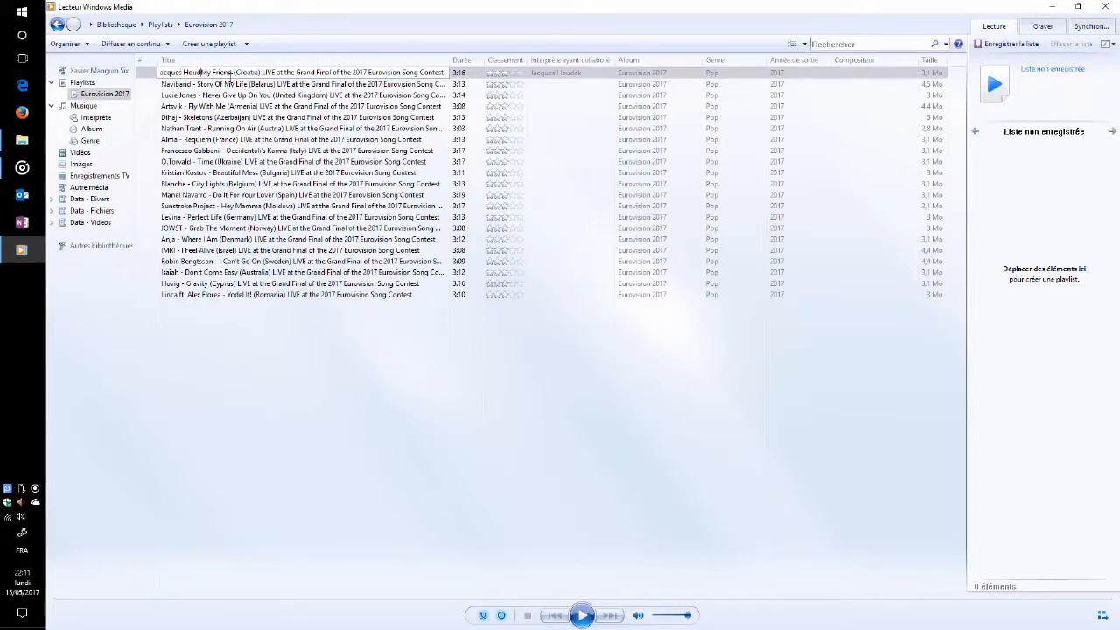
{"action": "left_click_drag", "start_coordinate": [403, 73], "coordinate": [228, 70]}
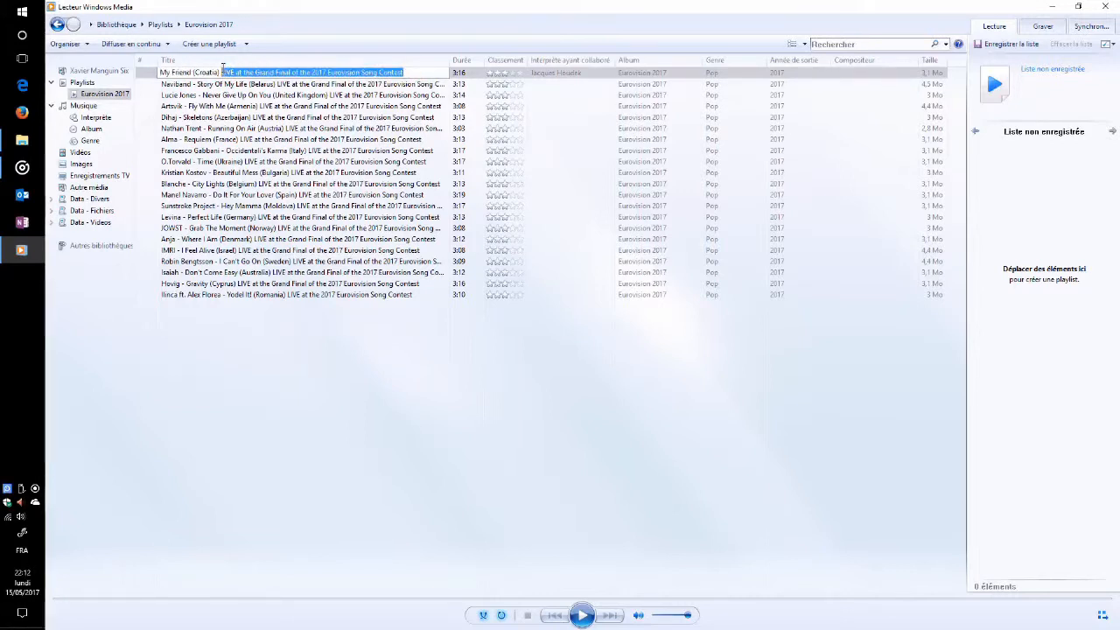
{"action": "key", "text": "BackSpace"}
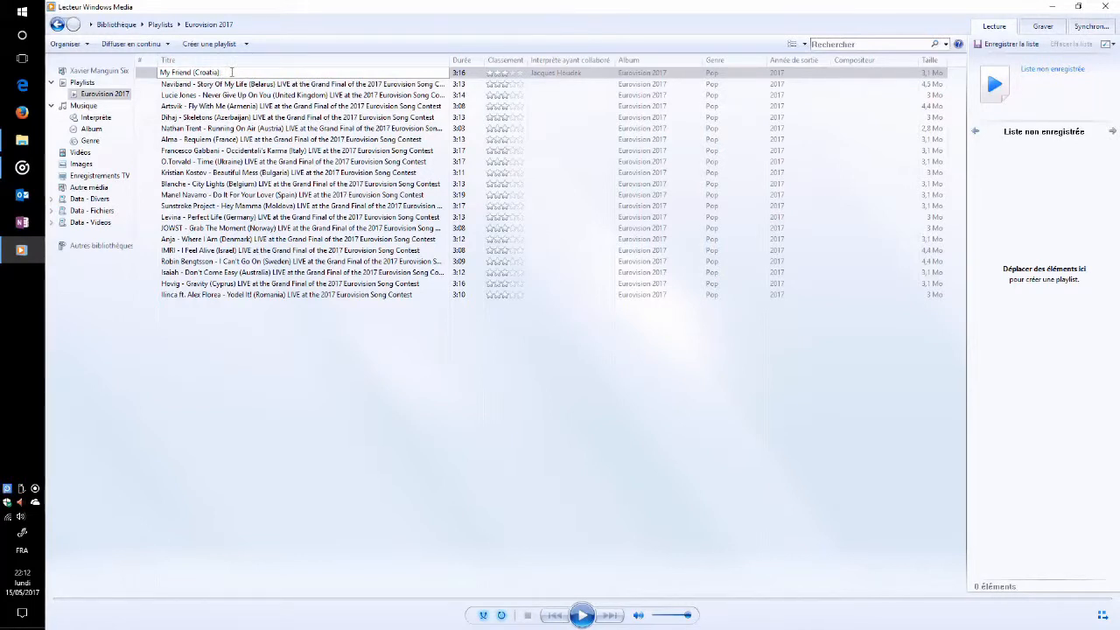
{"action": "key", "text": "Return"}
Copy the artist name Naviband from the Belarus track's title and shorten the title to Story Of My Life (Belarus)
{"action": "left_click_drag", "start_coordinate": [236, 84], "coordinate": [238, 88]}
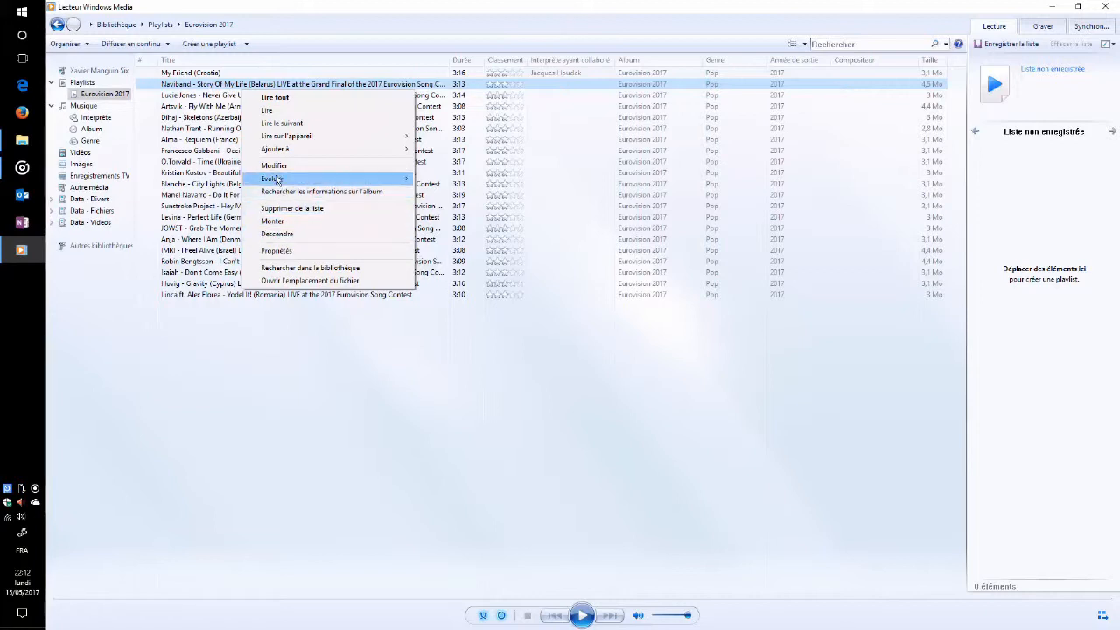
{"action": "left_click", "coordinate": [275, 167]}
{"action": "left_click_drag", "start_coordinate": [190, 84], "coordinate": [107, 82]}
{"action": "key", "text": "ctrl+c"}
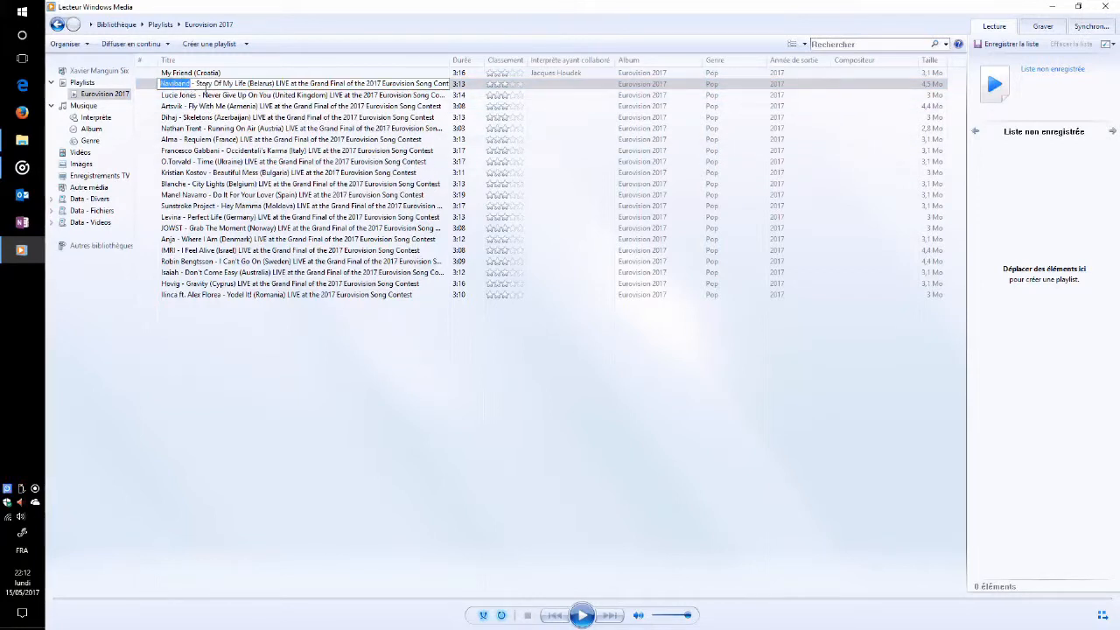
{"action": "key", "text": "Delete"}
{"action": "key", "text": "Delete"}
{"action": "key", "text": "Delete"}
{"action": "key", "text": "Delete"}
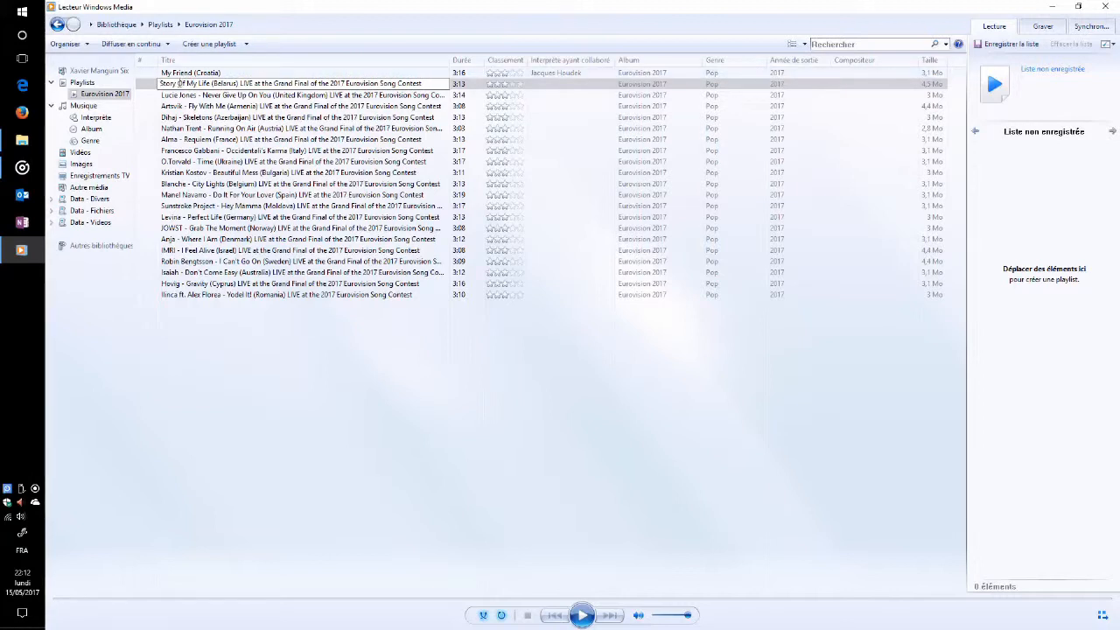
{"action": "key", "text": "shift+End"}
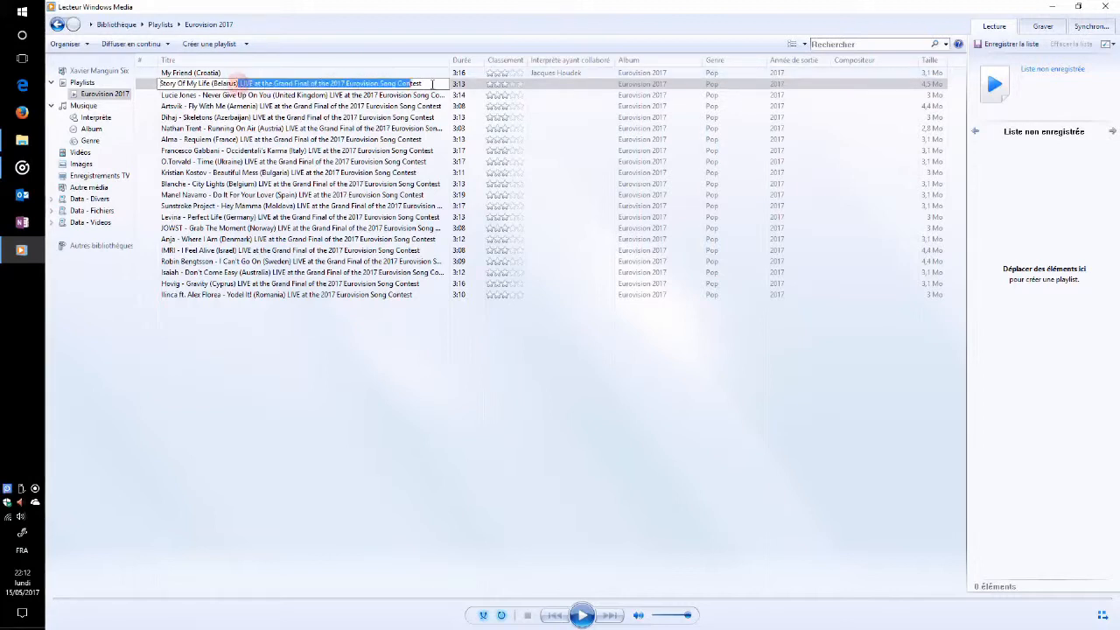
{"action": "key", "text": "Delete"}
Set the Interprète ayant collaboré of the Belarus track to Naviband
{"action": "left_click", "coordinate": [552, 83]}
{"action": "right_click", "coordinate": [551, 84]}
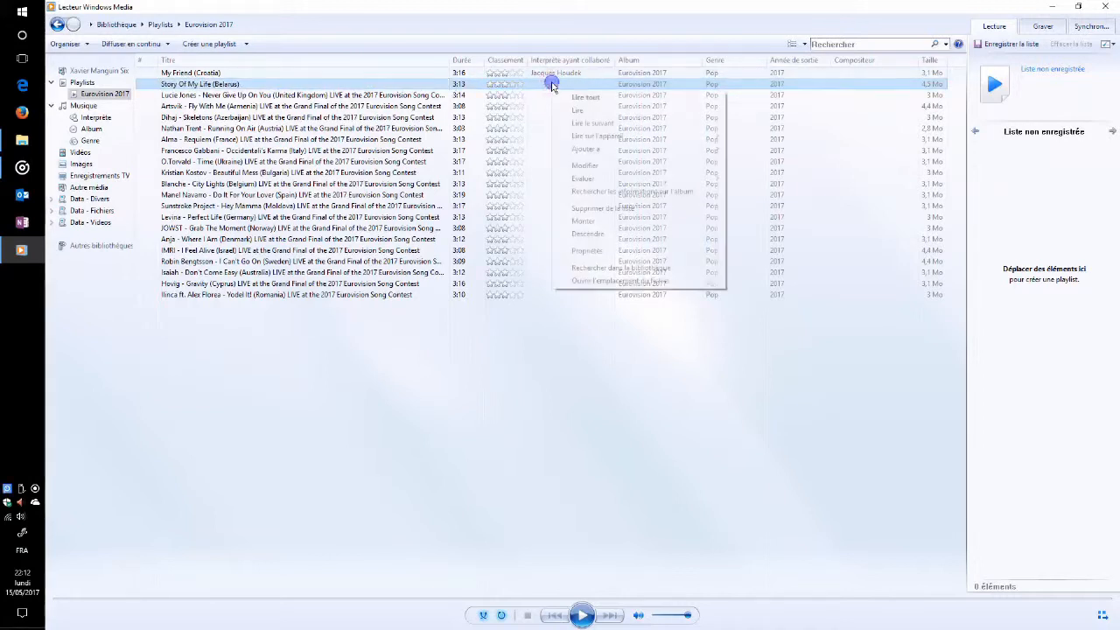
{"action": "left_click", "coordinate": [585, 166]}
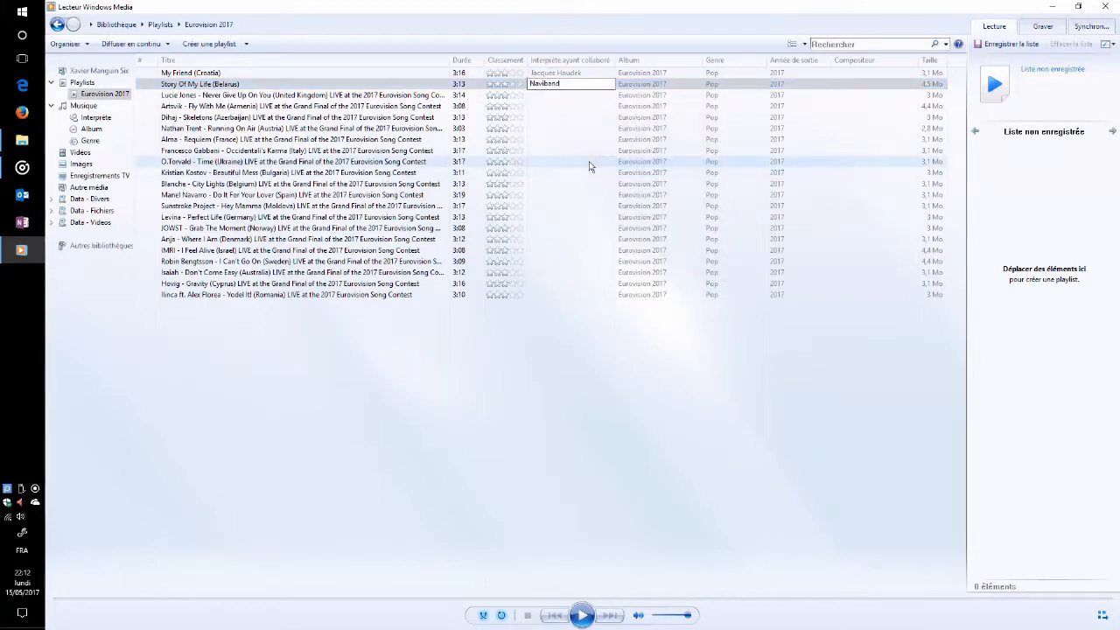
Shorten the third track's title to Never Give Up On You (United Kingdom), removing the artist name and live event text
{"action": "right_click", "coordinate": [214, 96]}
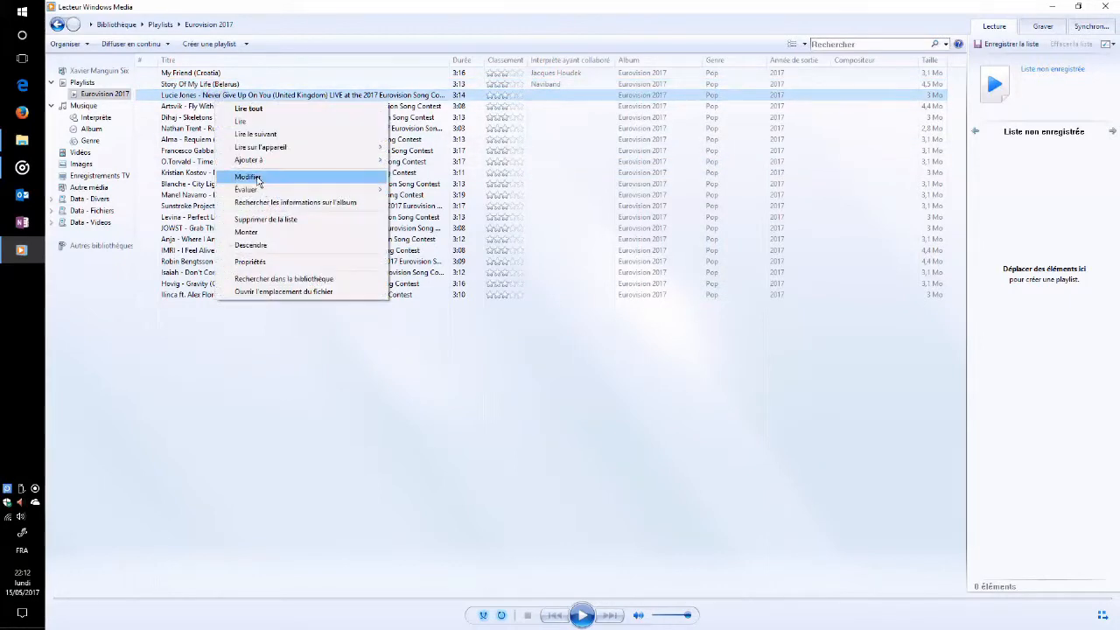
{"action": "left_click", "coordinate": [263, 177]}
{"action": "key", "text": "Home"}
{"action": "key", "text": "ctrl+shift+Right"}
{"action": "key", "text": "ctrl+shift+Right"}
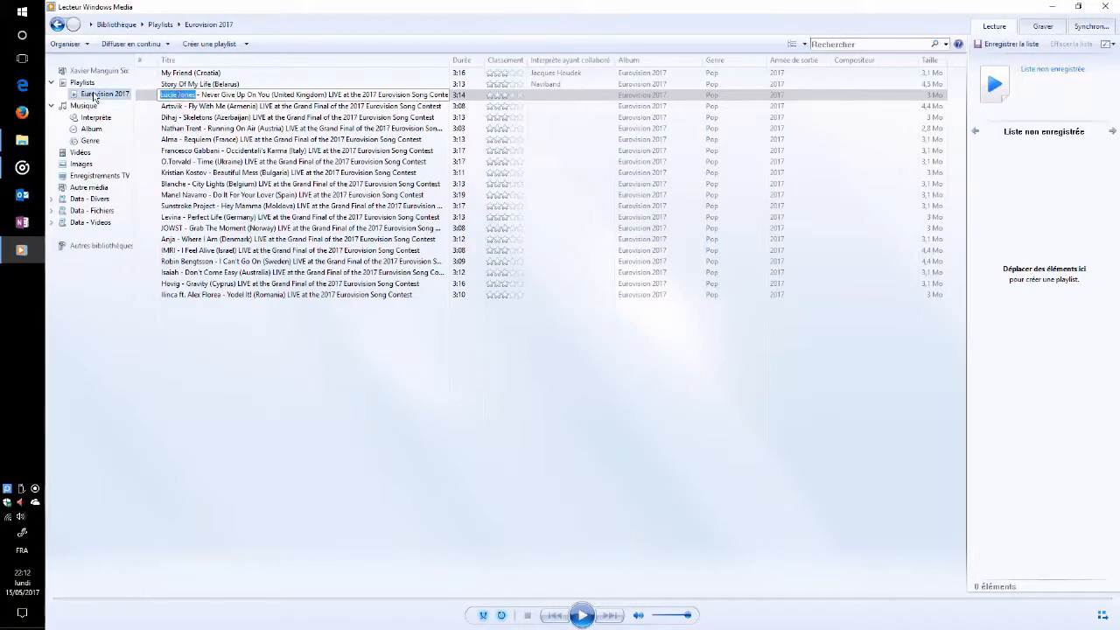
{"action": "key", "text": "Delete"}
{"action": "key", "text": "Delete"}
{"action": "key", "text": "Delete"}
{"action": "key", "text": "Delete"}
{"action": "left_click_drag", "start_coordinate": [425, 94], "coordinate": [286, 96]}
{"action": "key", "text": "Delete"}
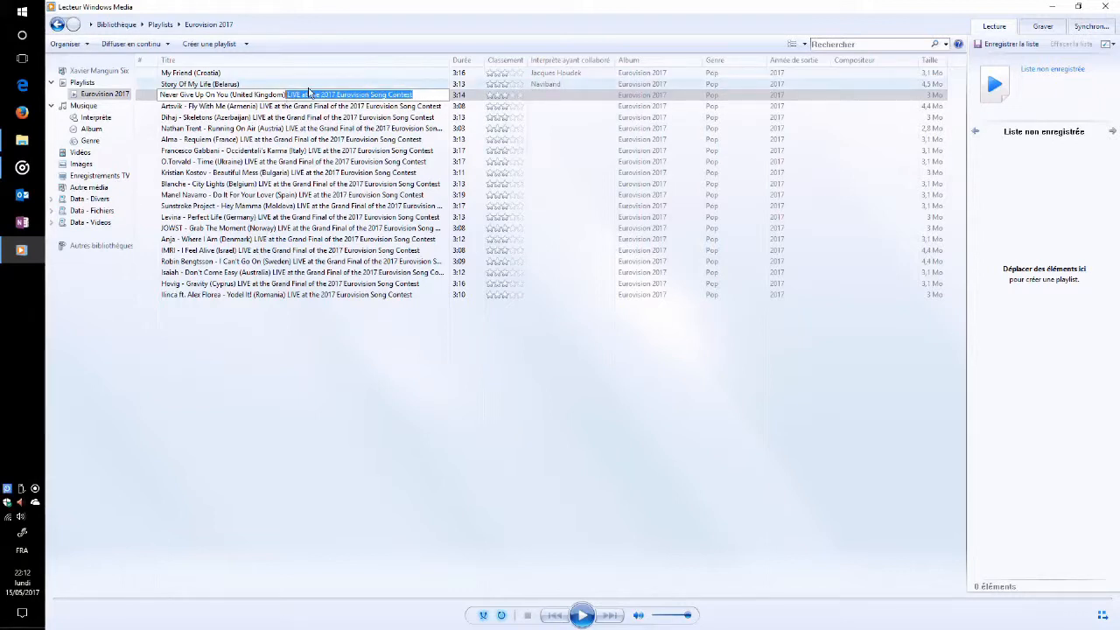
{"action": "key", "text": "Return"}
Set the Interprète ayant collaboré of the United Kingdom track to Lucie Jones
{"action": "right_click", "coordinate": [562, 99]}
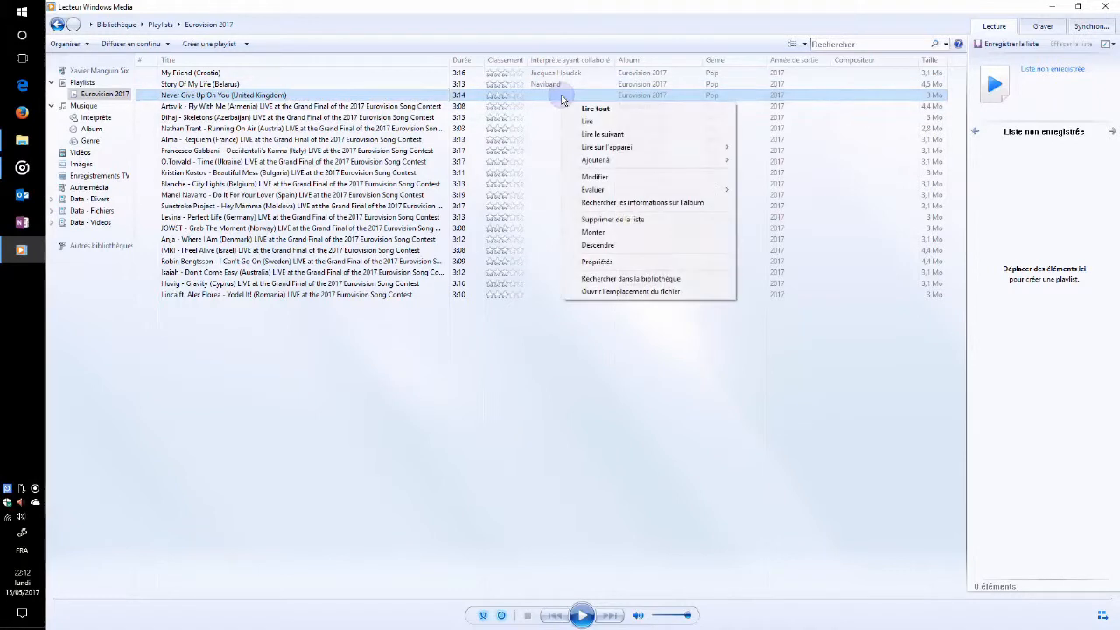
{"action": "left_click", "coordinate": [595, 177]}
{"action": "type", "text": "Lucie Jones"}
{"action": "key", "text": "Return"}
Copy the artist name Artsvik from the Armenia track's title and shorten the title to Fly With Me (Armenia)
{"action": "left_click", "coordinate": [240, 106]}
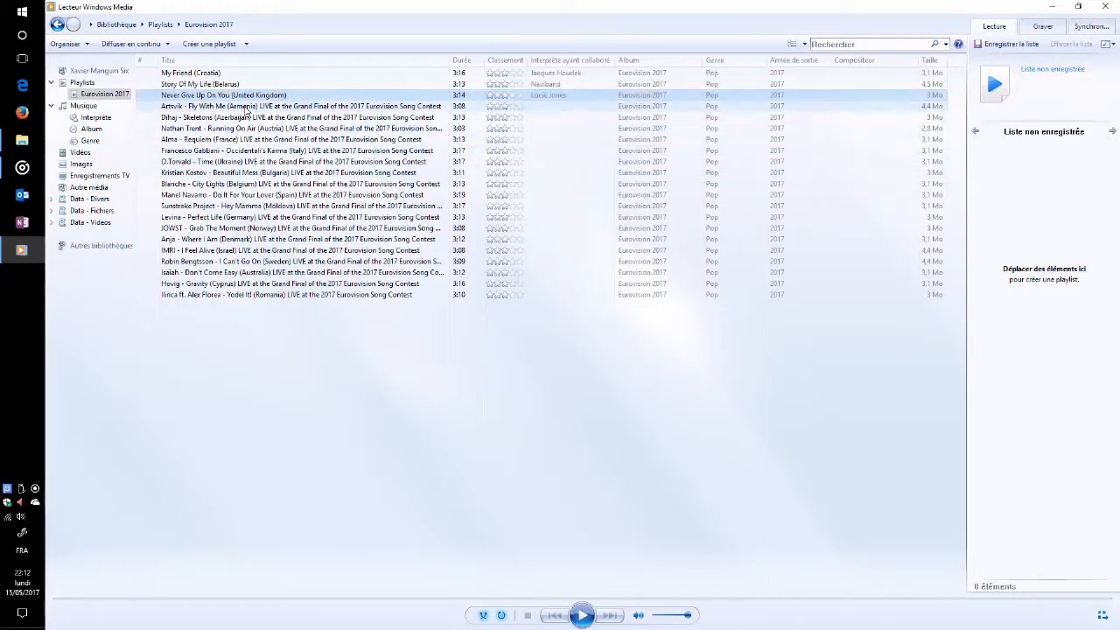
{"action": "right_click", "coordinate": [240, 106]}
{"action": "left_click", "coordinate": [278, 186]}
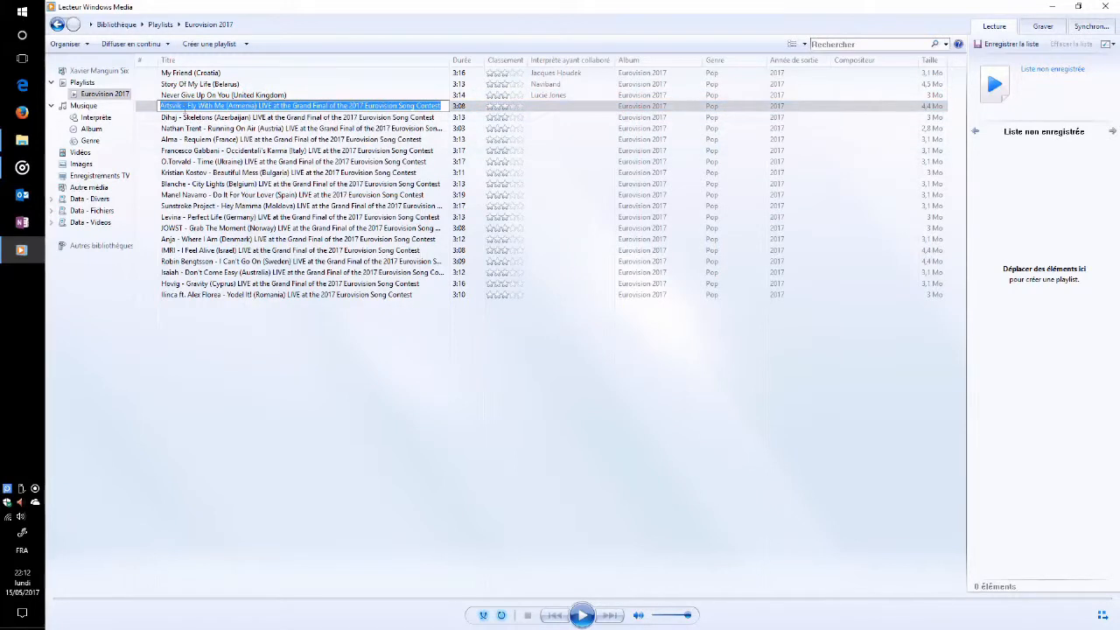
{"action": "left_click_drag", "start_coordinate": [182, 107], "coordinate": [86, 108]}
{"action": "key", "text": "ctrl+c"}
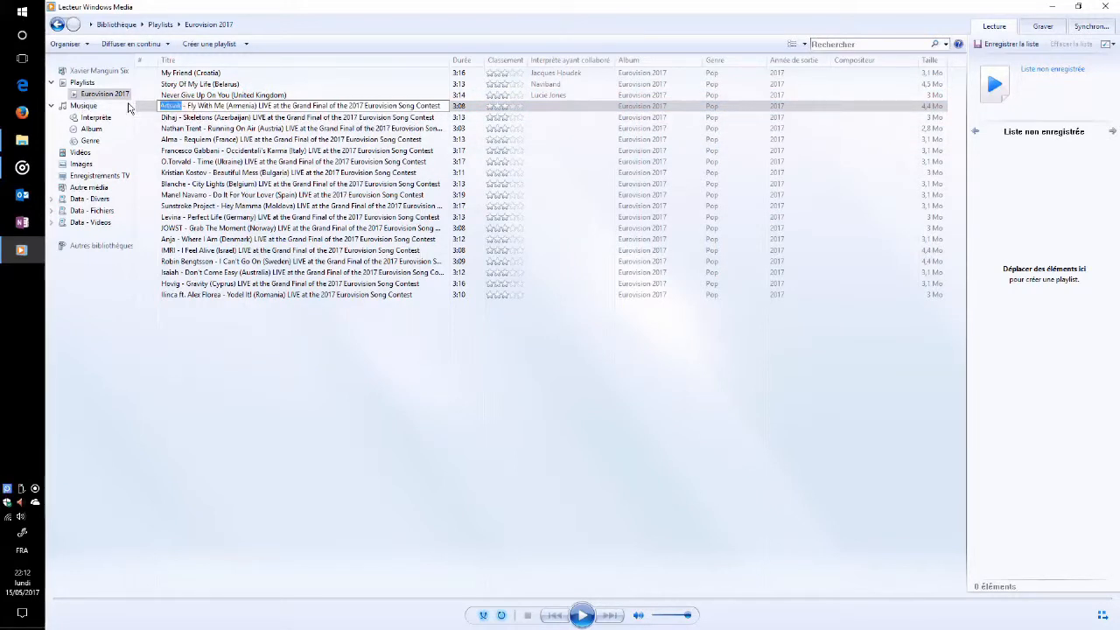
{"action": "key", "text": "Delete"}
{"action": "key", "text": "Delete"}
{"action": "key", "text": "Delete"}
{"action": "key", "text": "Delete"}
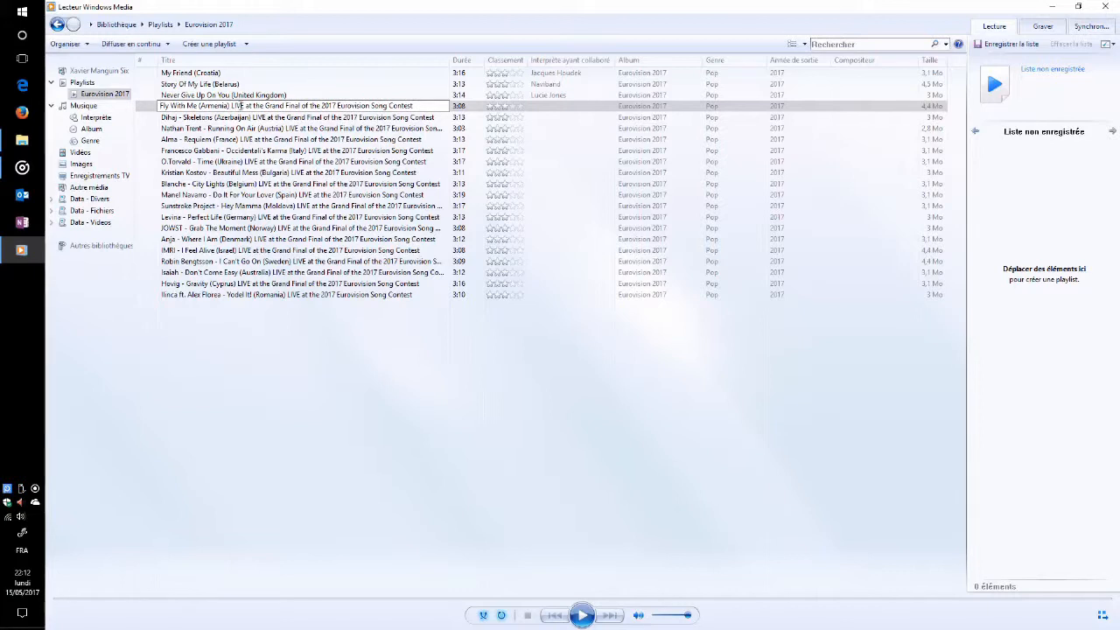
{"action": "key", "text": "shift+End"}
{"action": "key", "text": "Delete"}
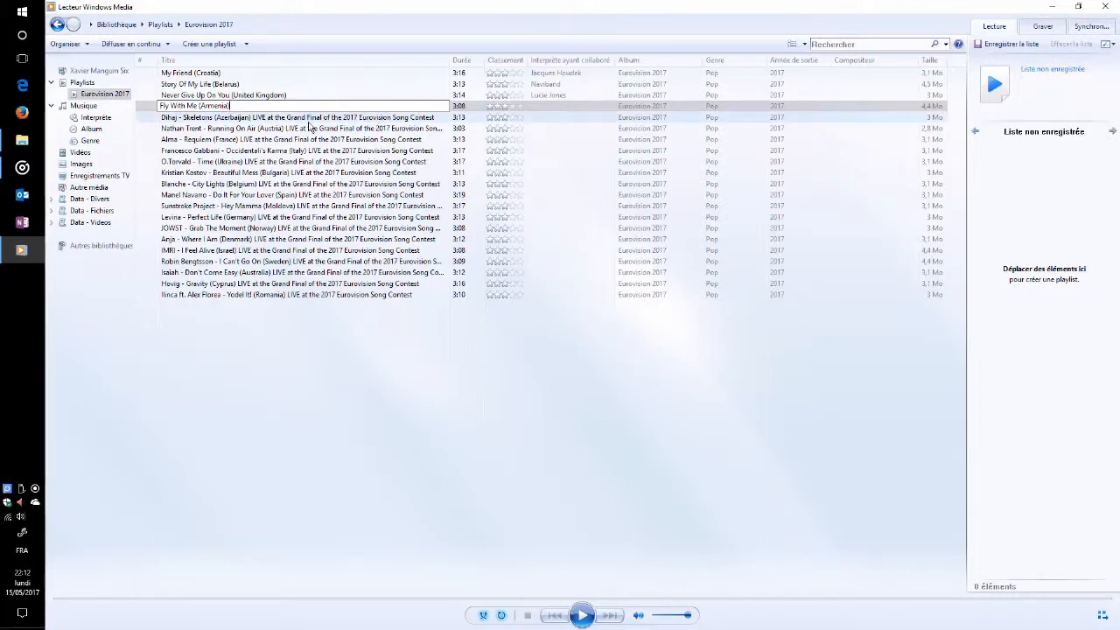
{"action": "key", "text": "Return"}
Set the Interprète ayant collaboré of the Armenia track to Artsvik
{"action": "right_click", "coordinate": [550, 107]}
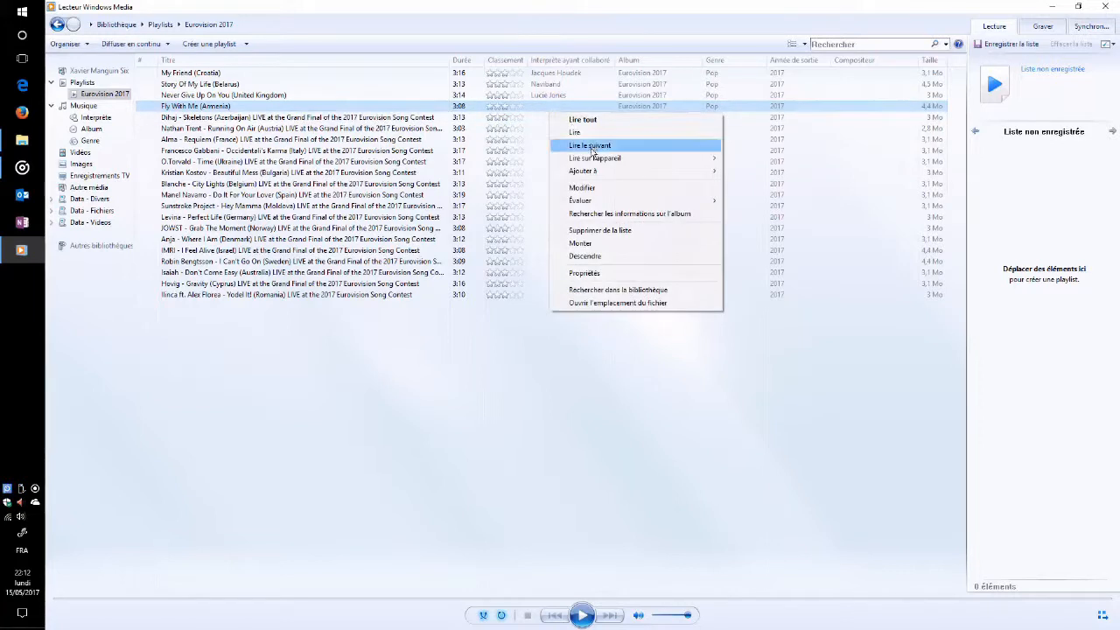
{"action": "left_click", "coordinate": [586, 191]}
{"action": "key", "text": "ctrl+v"}
Shorten the Azerbaijan track's title to Skeletons (Azerbaijan) and set its Interprète ayant collaboré to Dihaj
{"action": "right_click", "coordinate": [210, 115]}
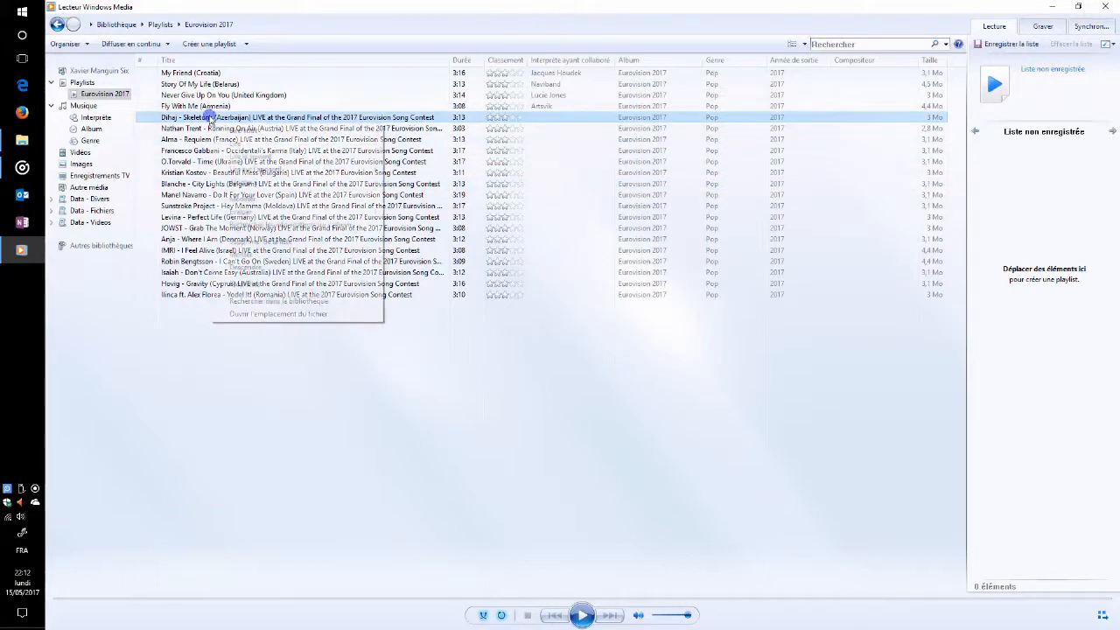
{"action": "left_click", "coordinate": [245, 194]}
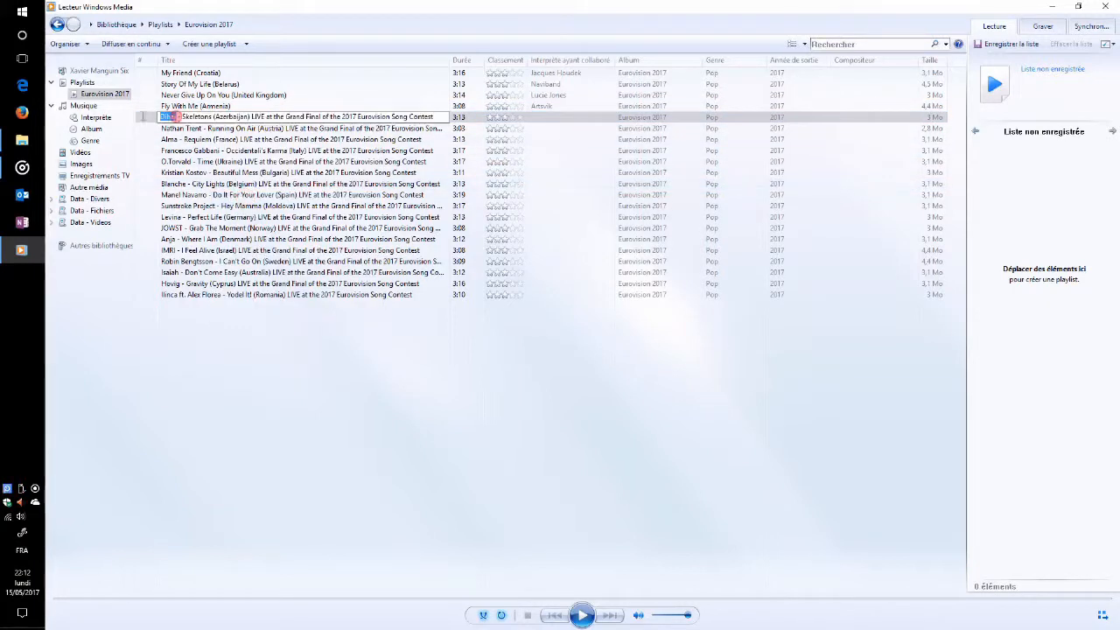
{"action": "double_click", "coordinate": [168, 117]}
{"action": "left_click_drag", "start_coordinate": [184, 117], "coordinate": [142, 120]}
{"action": "key", "text": "Delete"}
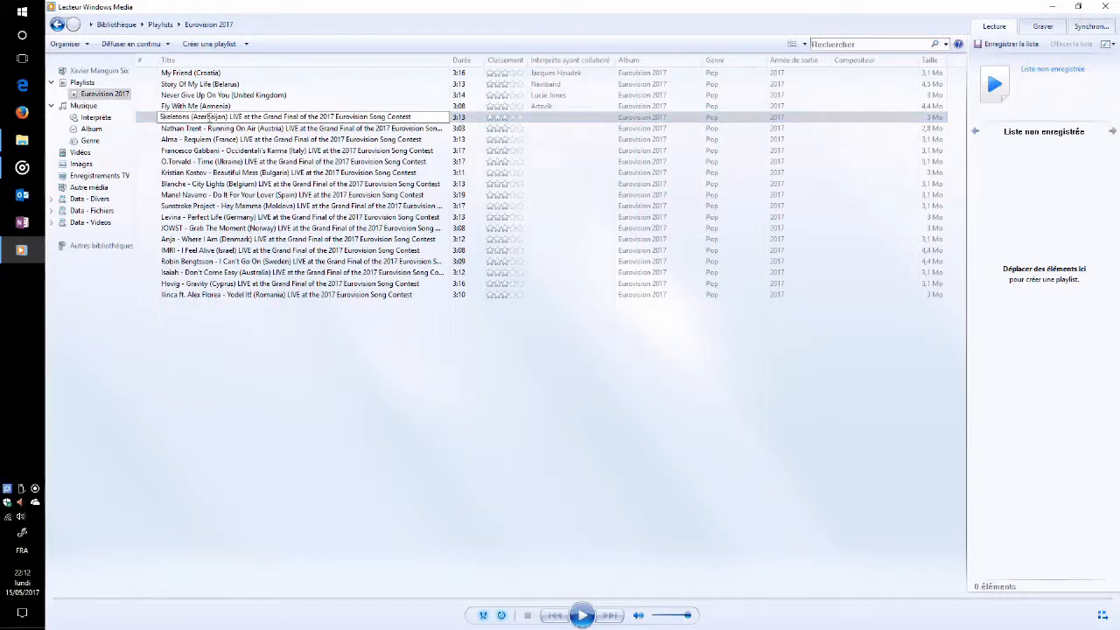
{"action": "left_click_drag", "start_coordinate": [227, 117], "coordinate": [410, 113]}
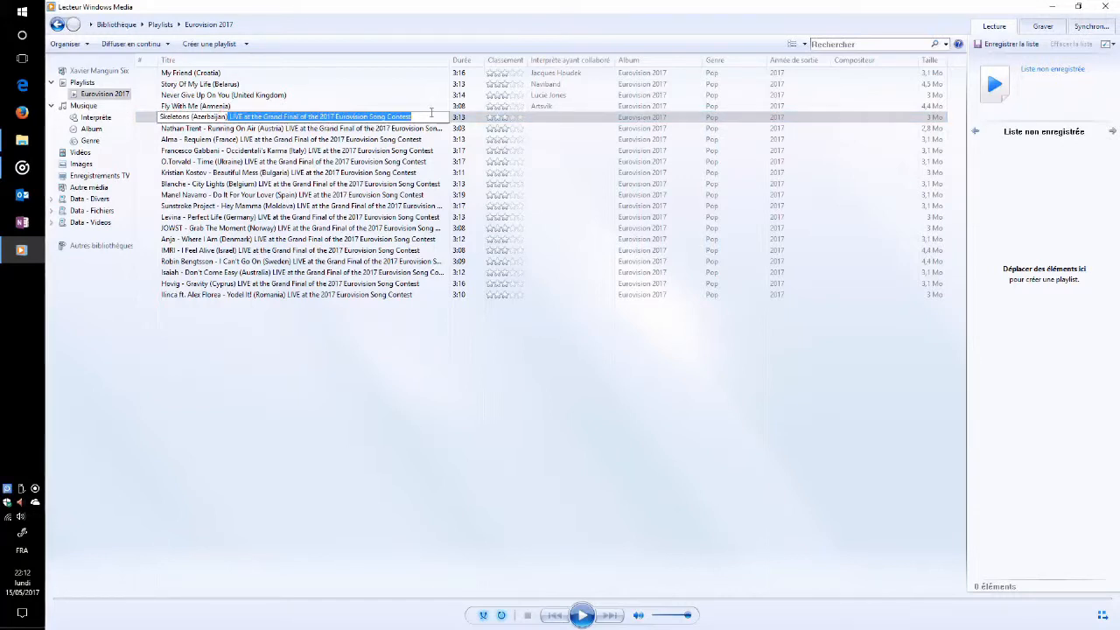
{"action": "key", "text": "Delete"}
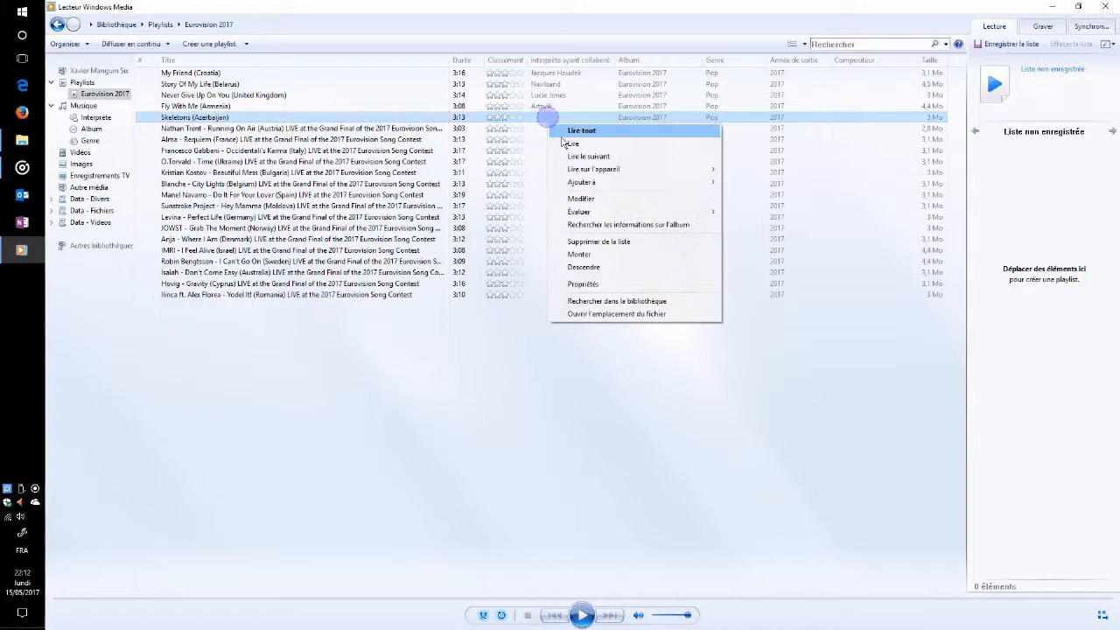
{"action": "left_click", "coordinate": [582, 199]}
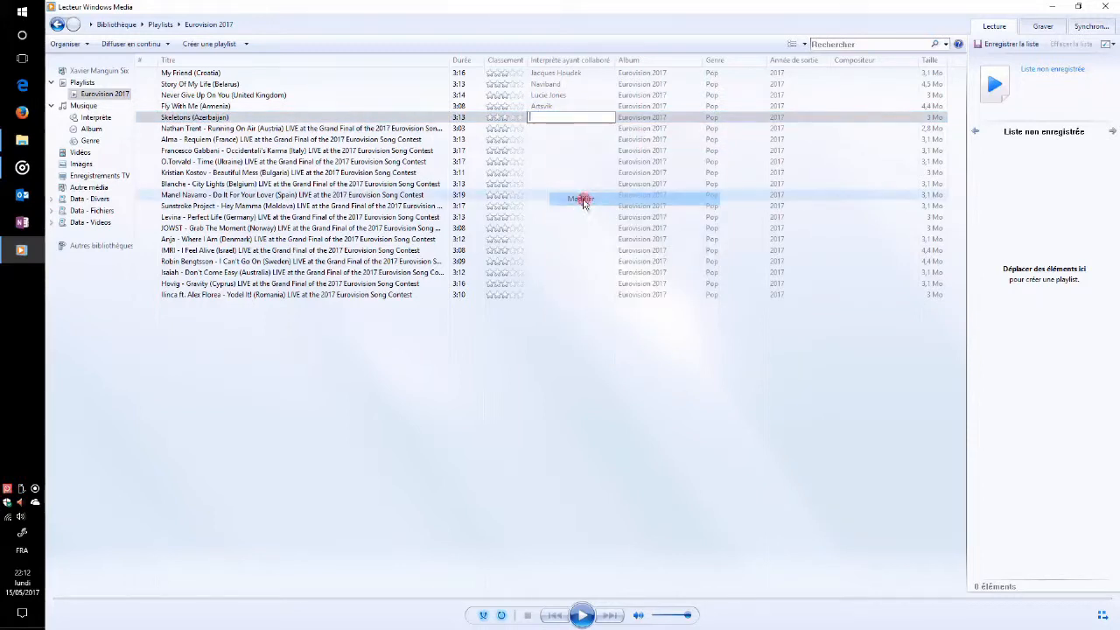
Shorten the Austria track's title to Running On Air (Austria), removing the artist name and live event text
{"action": "right_click", "coordinate": [244, 131]}
{"action": "left_click", "coordinate": [275, 214]}
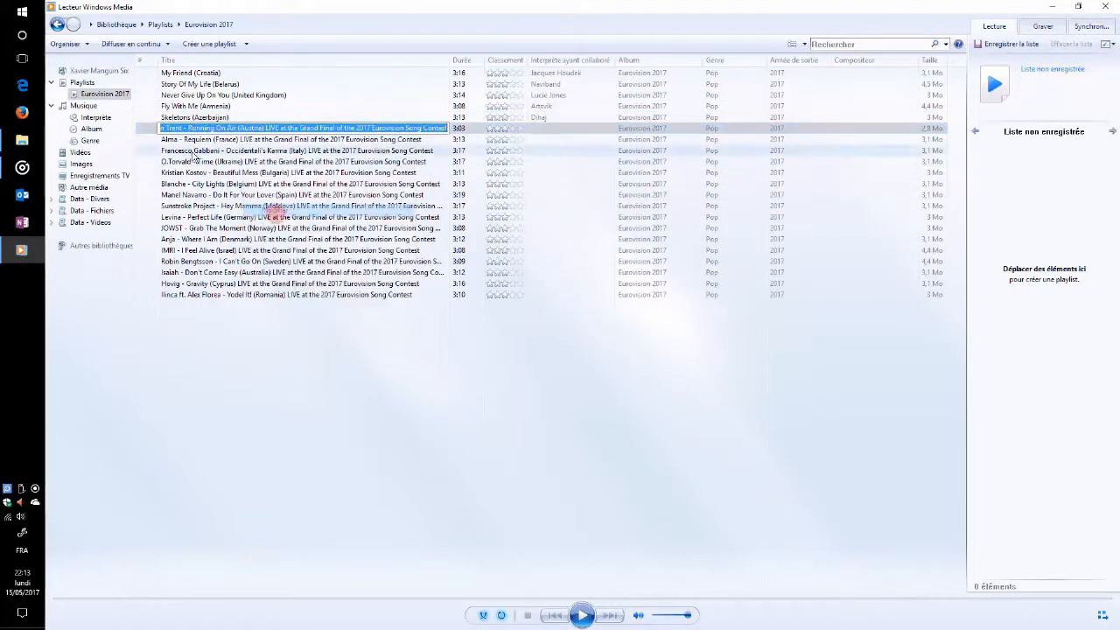
{"action": "double_click", "coordinate": [184, 128]}
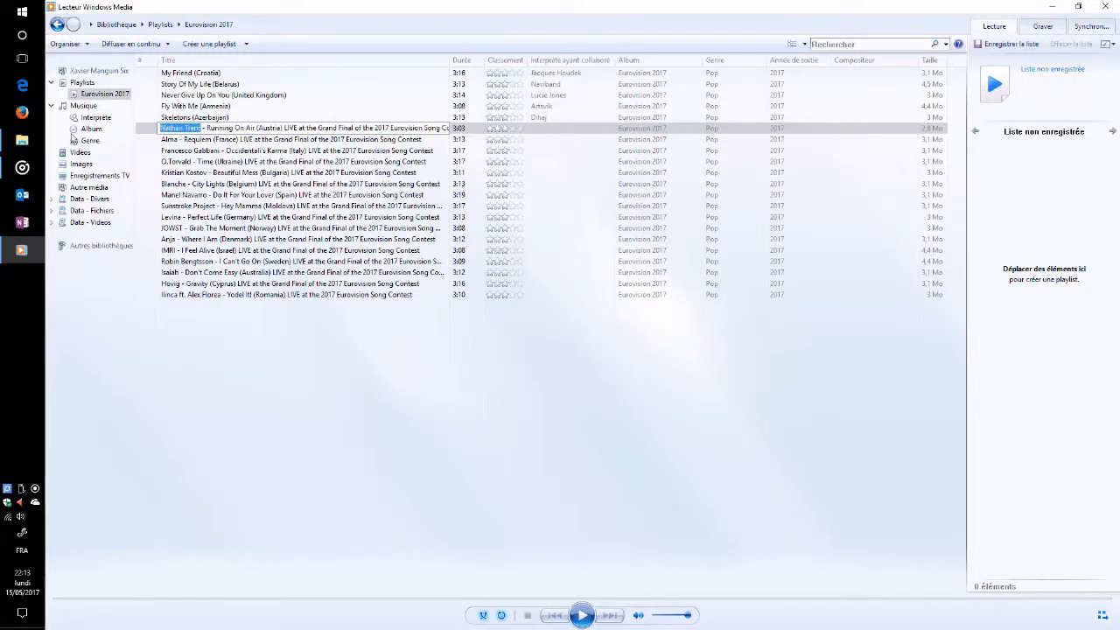
{"action": "key", "text": "Delete"}
{"action": "key", "text": "Delete"}
{"action": "key", "text": "Delete"}
{"action": "key", "text": "Delete"}
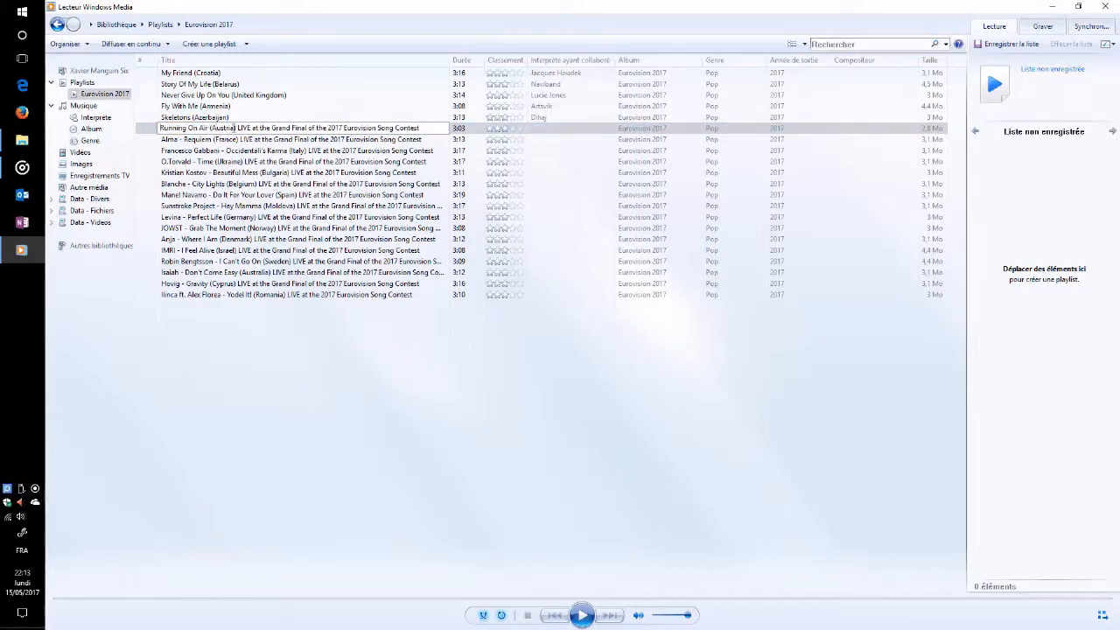
{"action": "left_click_drag", "start_coordinate": [236, 128], "coordinate": [425, 130]}
{"action": "key", "text": "Delete"}
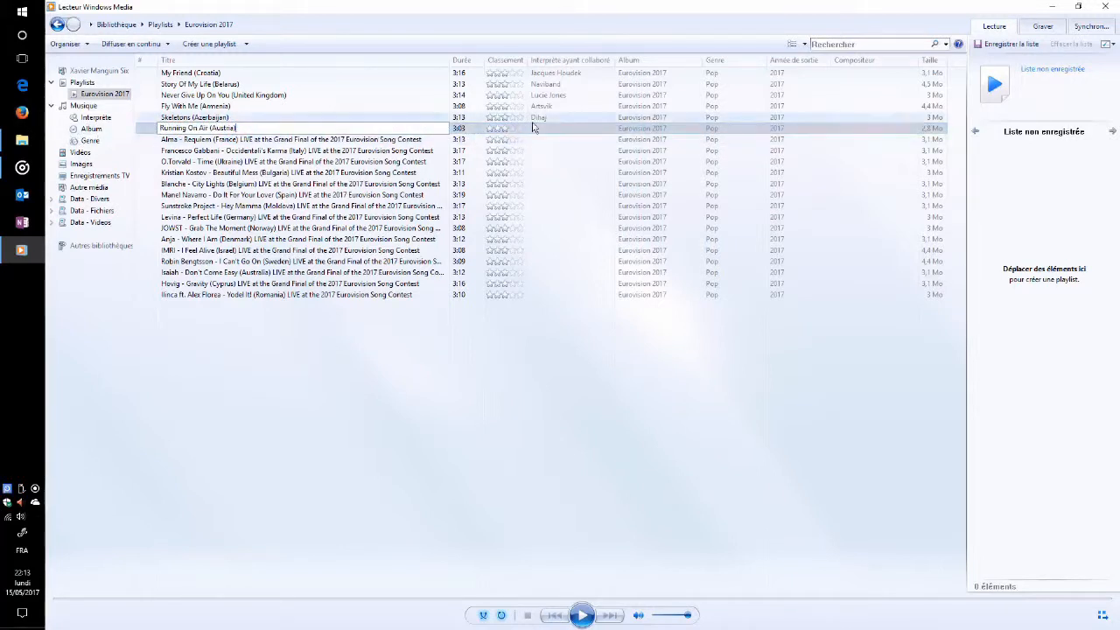
Set the Interprète ayant collaboré of the Austria track to Nathan Trent
{"action": "right_click", "coordinate": [541, 132]}
{"action": "left_click", "coordinate": [573, 210]}
{"action": "type", "text": "Nathan Trent"}
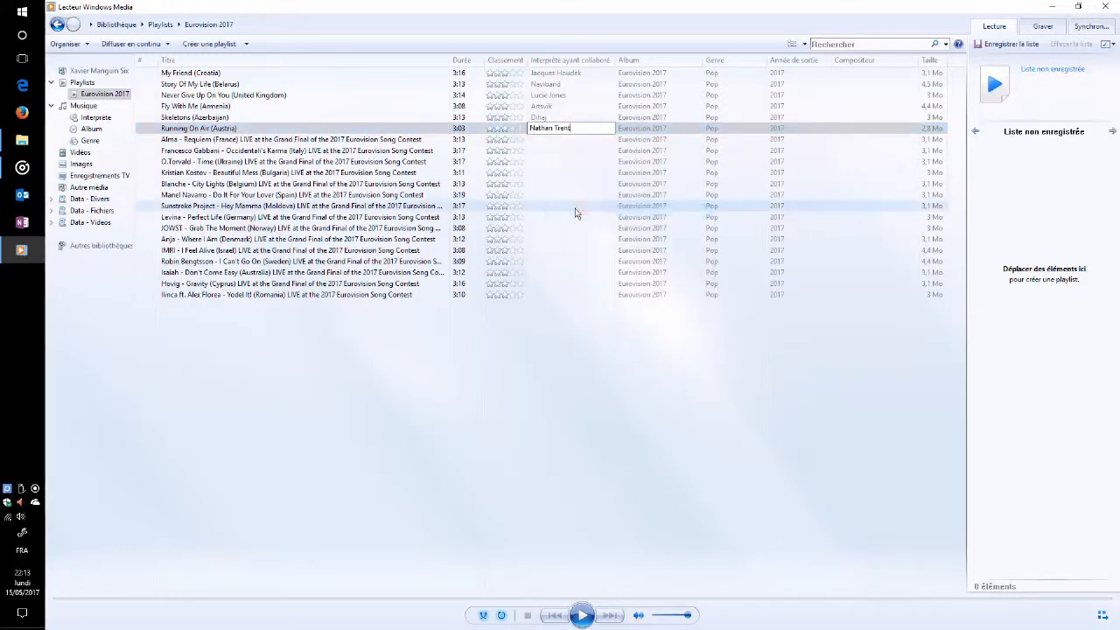
{"action": "key", "text": "Return"}
Shorten the France track's title to Requiem (France), removing the artist name and live event text
{"action": "left_click", "coordinate": [192, 140]}
{"action": "right_click", "coordinate": [193, 140]}
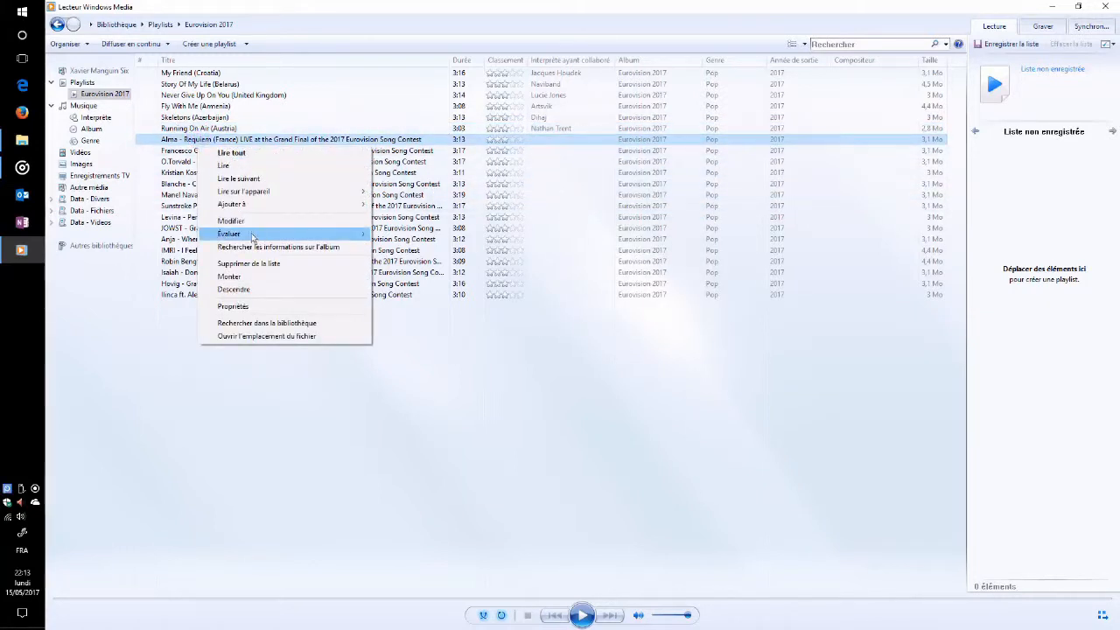
{"action": "left_click", "coordinate": [237, 218]}
{"action": "left_click", "coordinate": [176, 139]}
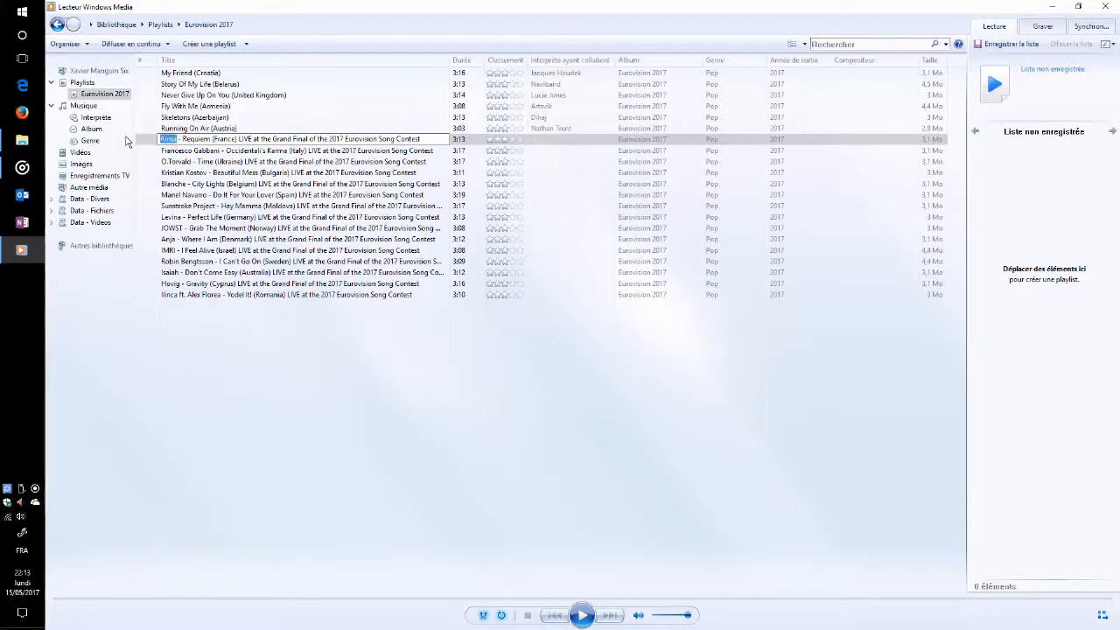
{"action": "key", "text": "Delete"}
{"action": "key", "text": "Delete"}
{"action": "key", "text": "Delete"}
{"action": "key", "text": "Delete"}
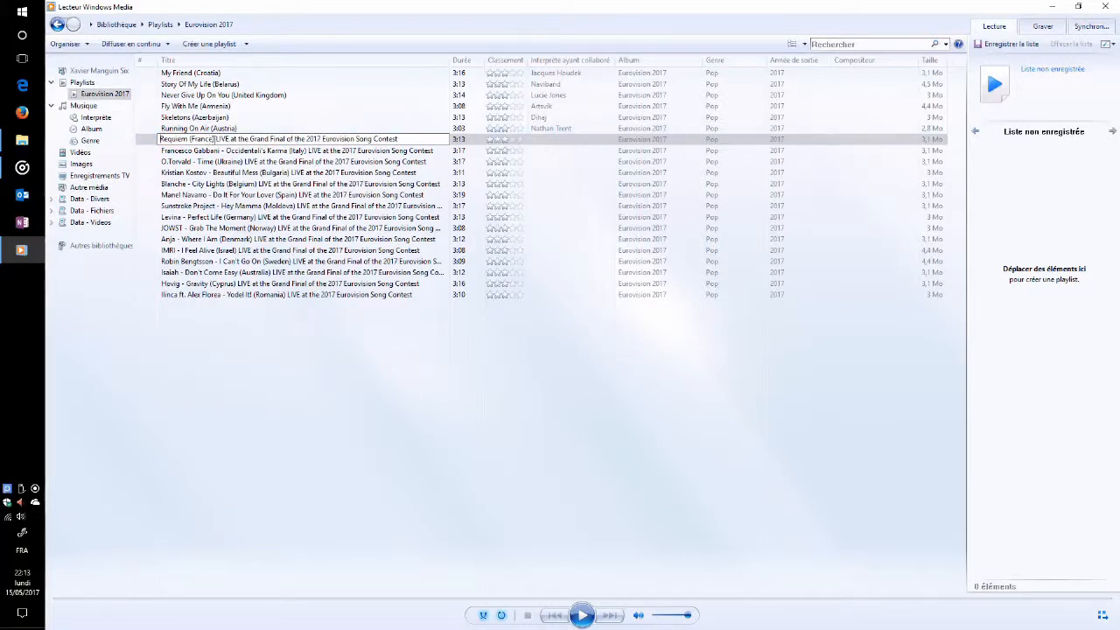
{"action": "left_click_drag", "start_coordinate": [215, 139], "coordinate": [380, 138]}
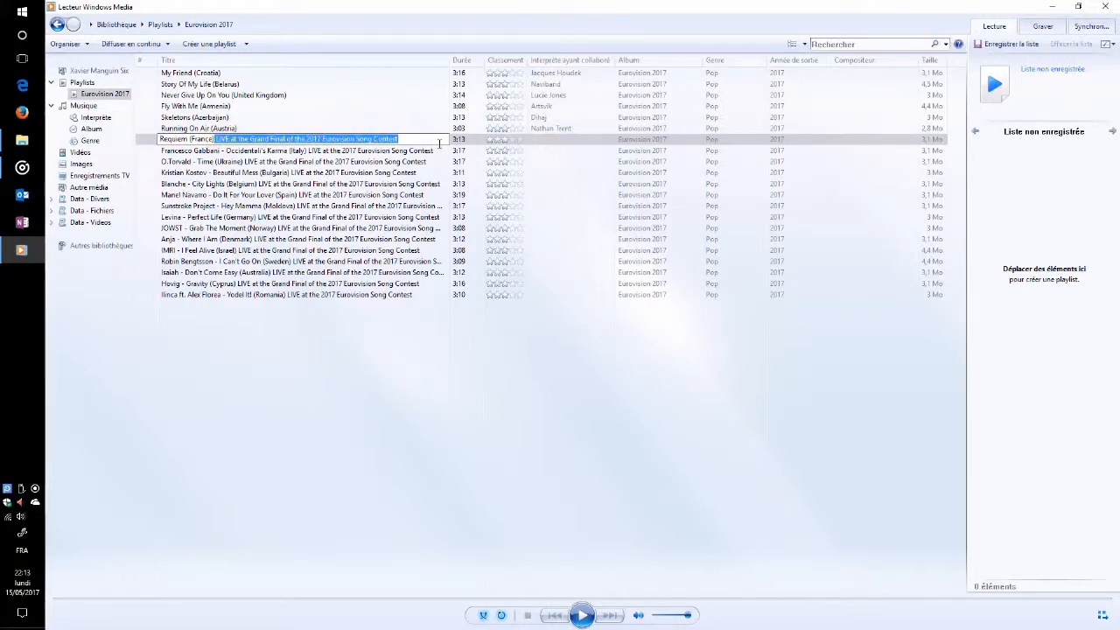
{"action": "key", "text": "Delete"}
Set the Interprète ayant collaboré of the France track to Alma
{"action": "right_click", "coordinate": [540, 145]}
{"action": "left_click", "coordinate": [587, 224]}
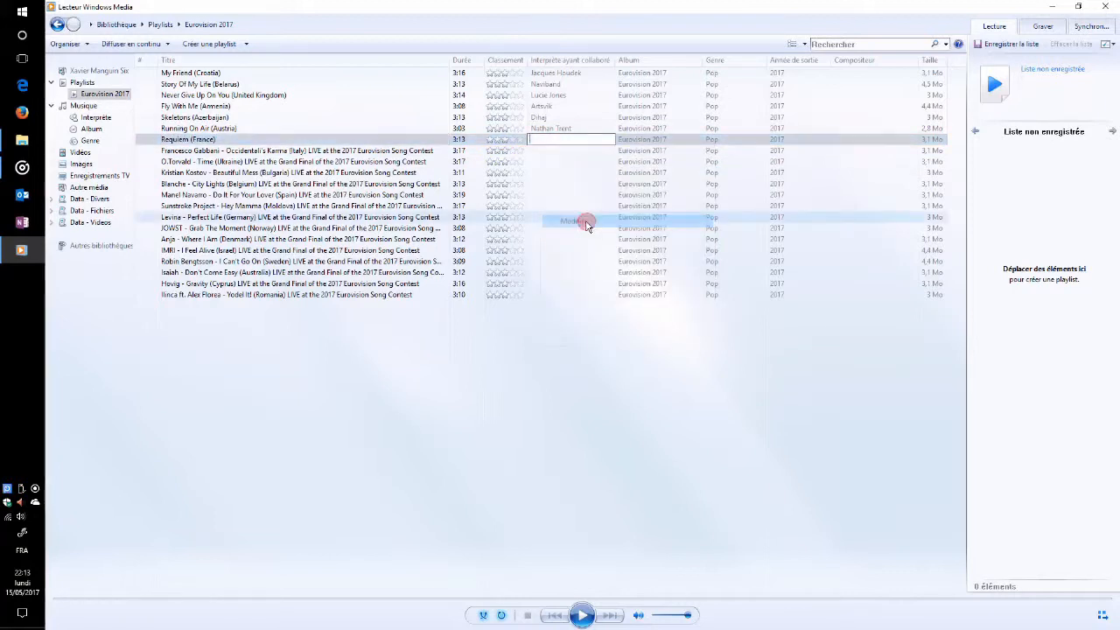
{"action": "type", "text": "Alma"}
Shorten the Italy track's title to Occidentali's Karma (Italy), removing the artist name and live event text
{"action": "right_click", "coordinate": [261, 156]}
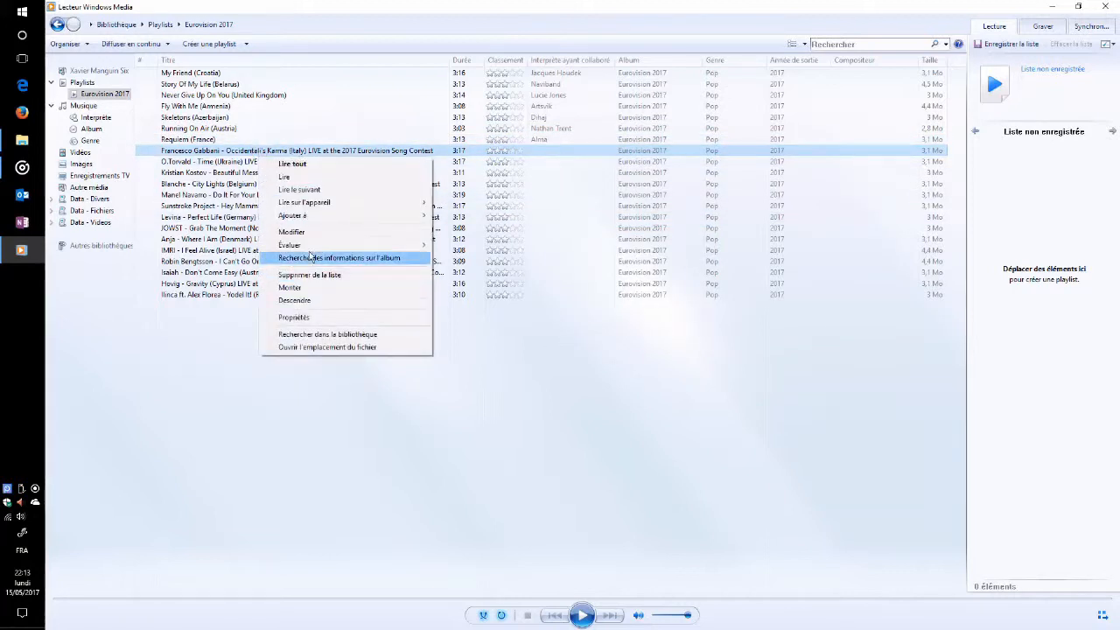
{"action": "left_click", "coordinate": [291, 232]}
{"action": "left_click", "coordinate": [219, 150]}
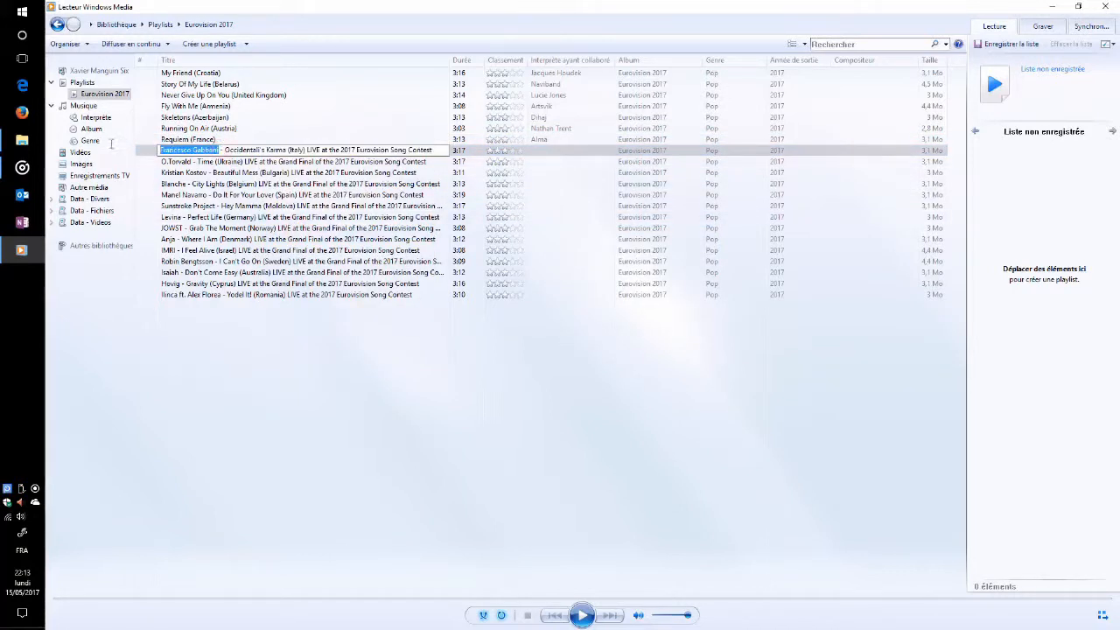
{"action": "key", "text": "Delete"}
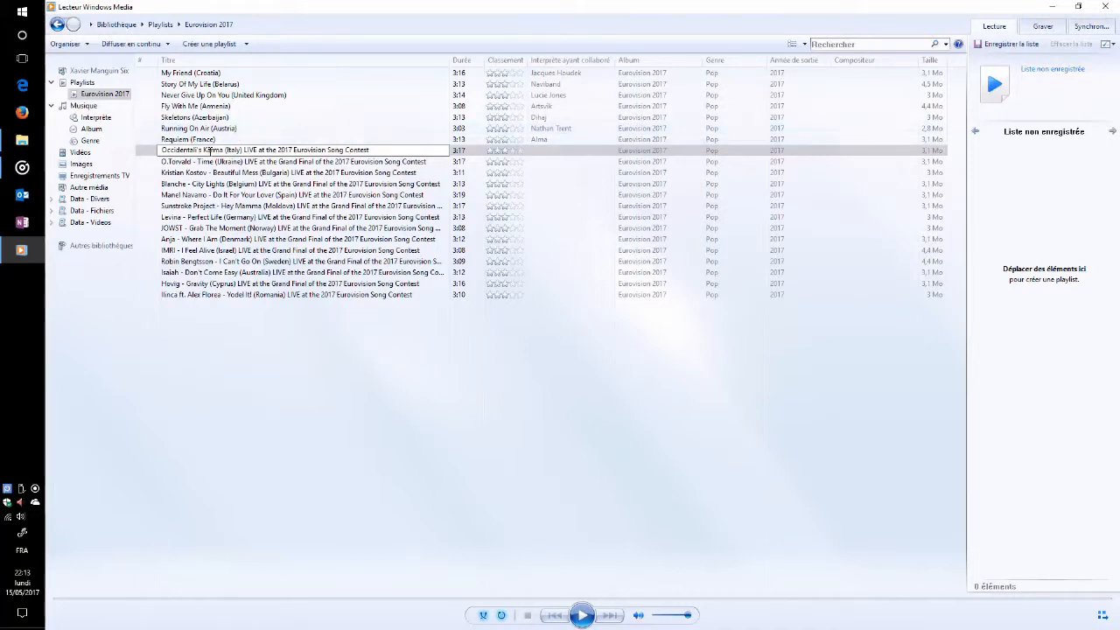
{"action": "left_click_drag", "start_coordinate": [241, 149], "coordinate": [410, 151]}
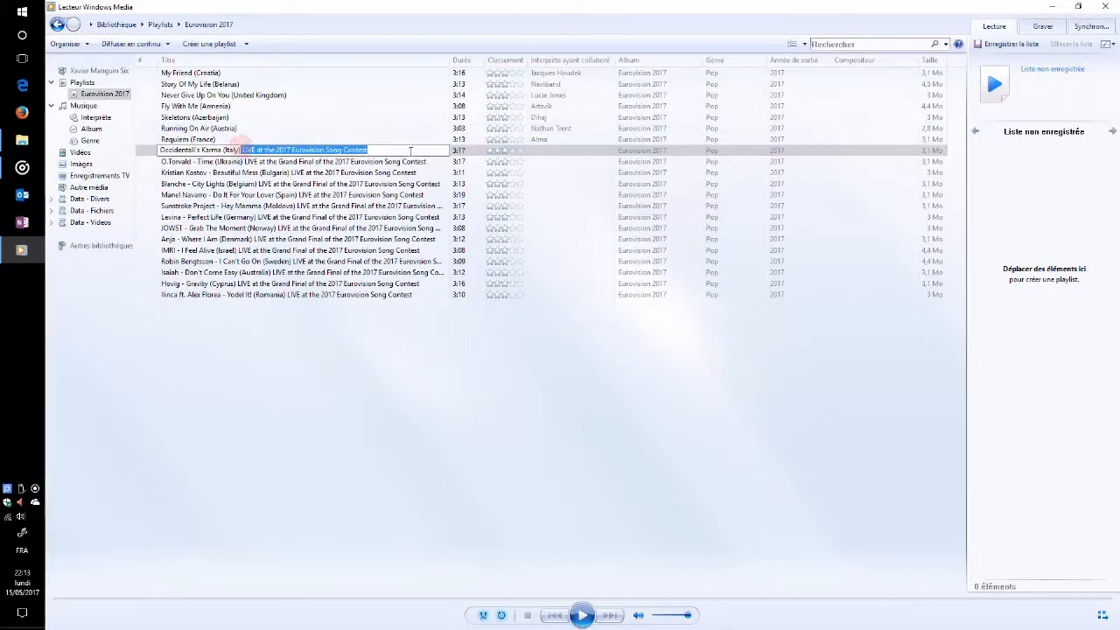
Set the Interprète ayant collaboré of the Italy track to Francesco Gabbani
{"action": "right_click", "coordinate": [528, 150]}
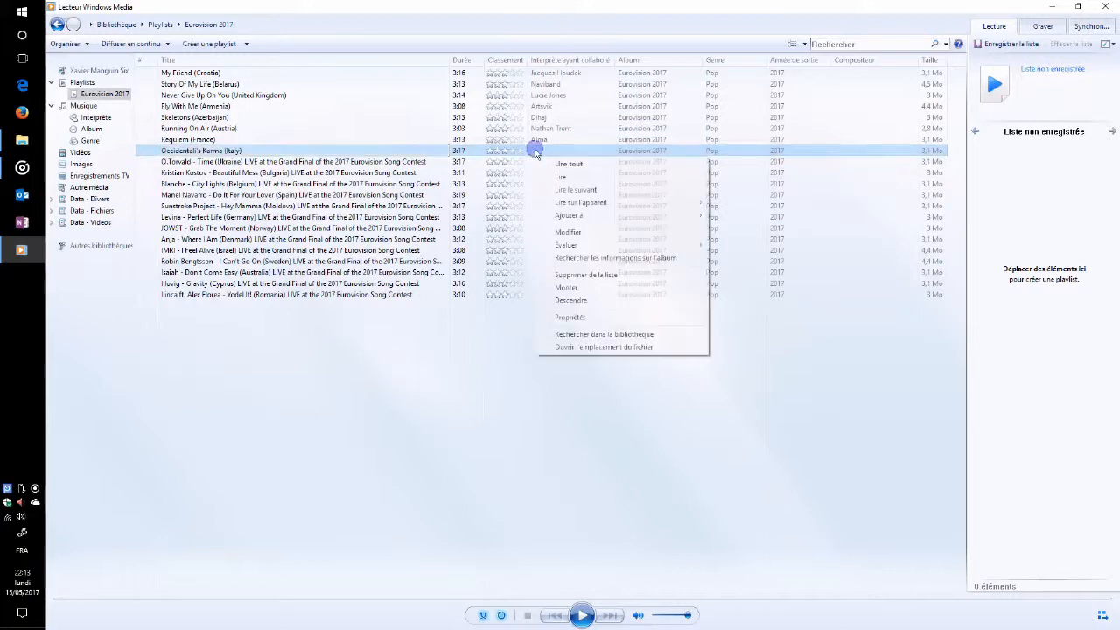
{"action": "left_click", "coordinate": [570, 232]}
{"action": "type", "text": "Francesco Gabbani"}
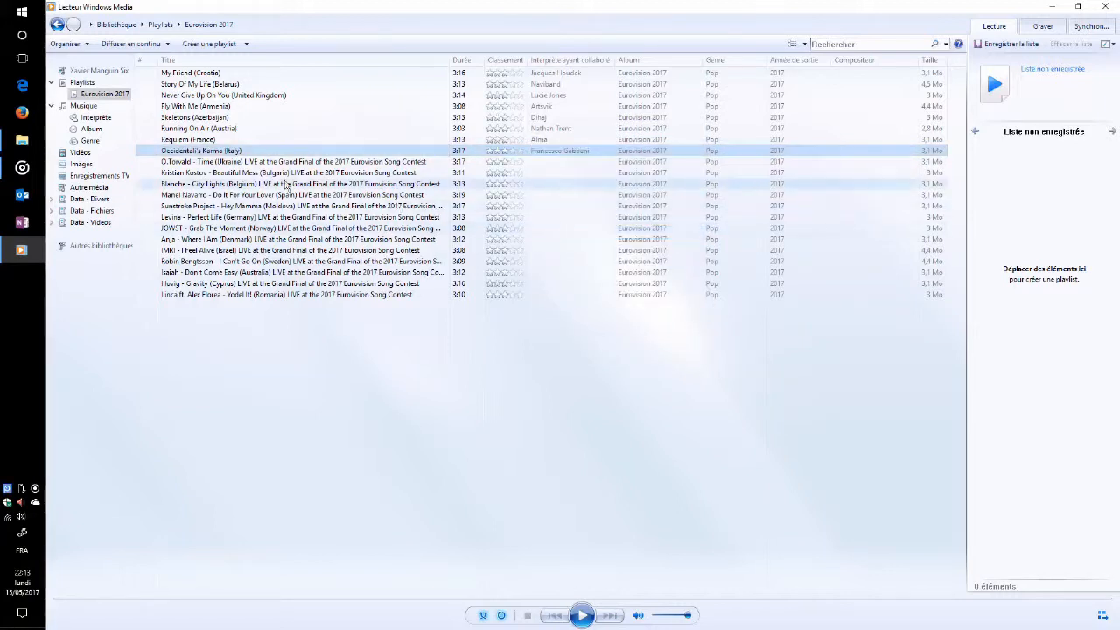
Shorten the Ukraine track's title to Time (Ukraine) and set its Interprète ayant collaboré to O.Torvald
{"action": "right_click", "coordinate": [191, 166]}
{"action": "left_click", "coordinate": [225, 244]}
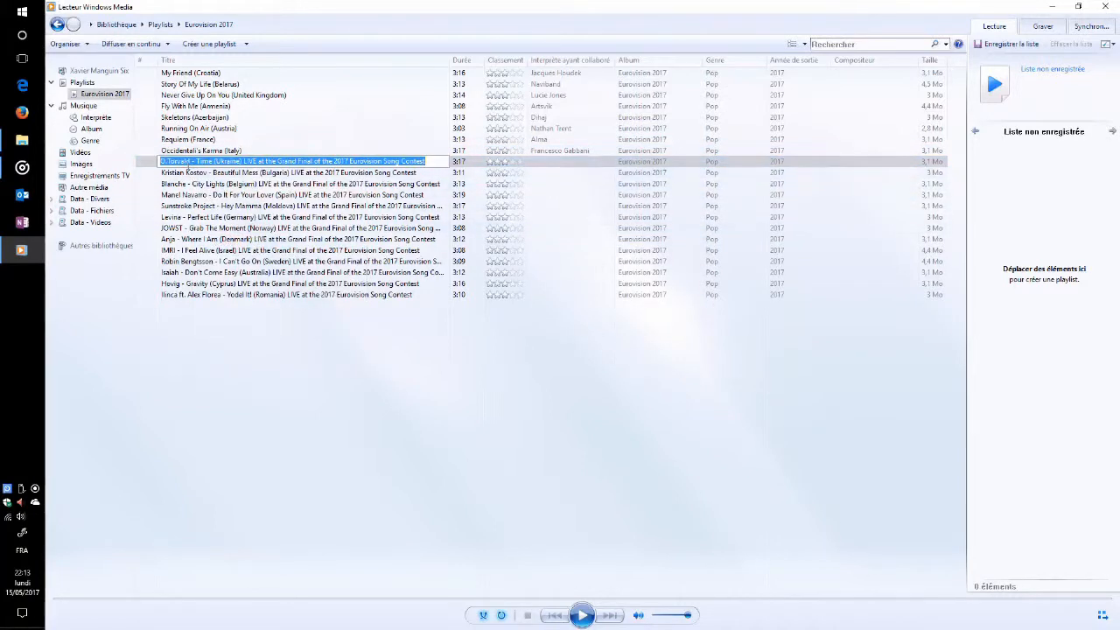
{"action": "left_click_drag", "start_coordinate": [190, 162], "coordinate": [79, 166]}
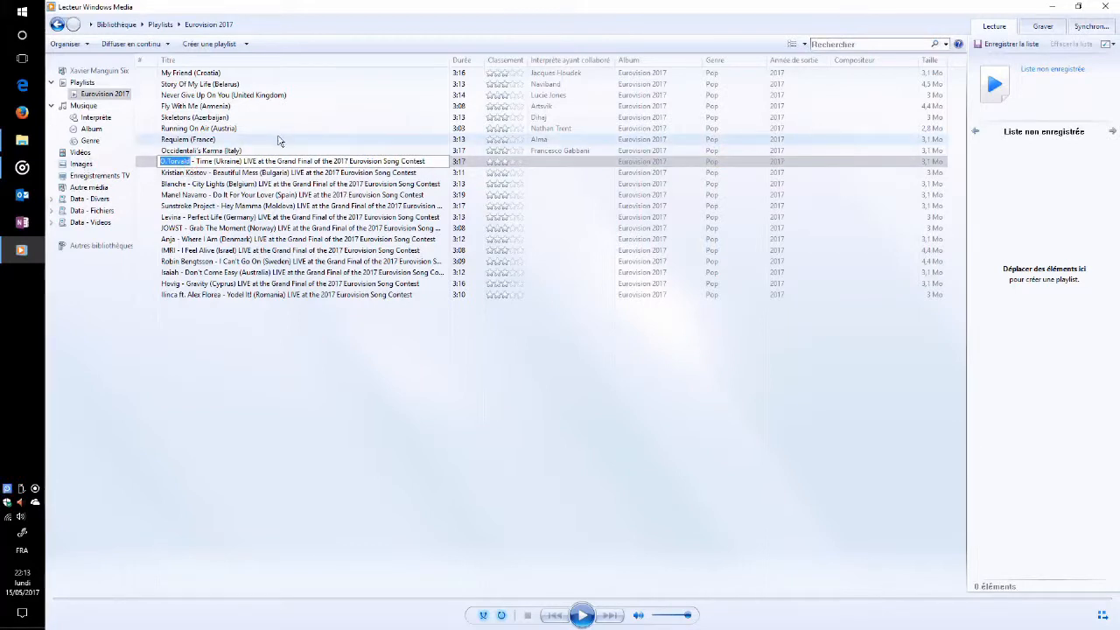
{"action": "key", "text": "Delete"}
{"action": "key", "text": "Delete"}
{"action": "key", "text": "Delete"}
{"action": "key", "text": "Delete"}
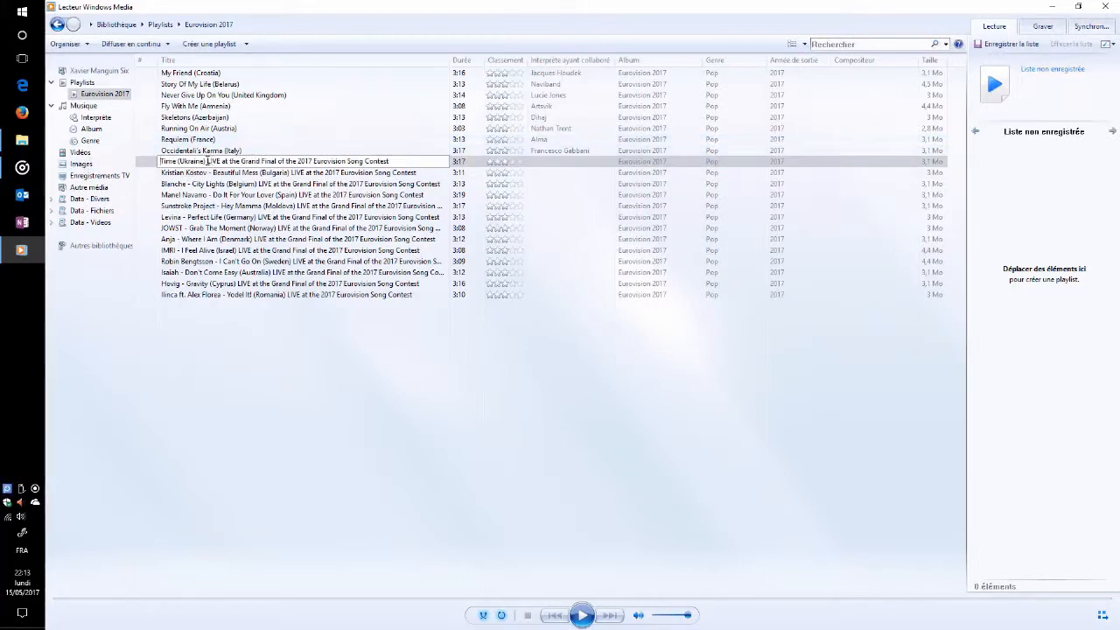
{"action": "left_click_drag", "start_coordinate": [205, 161], "coordinate": [440, 162]}
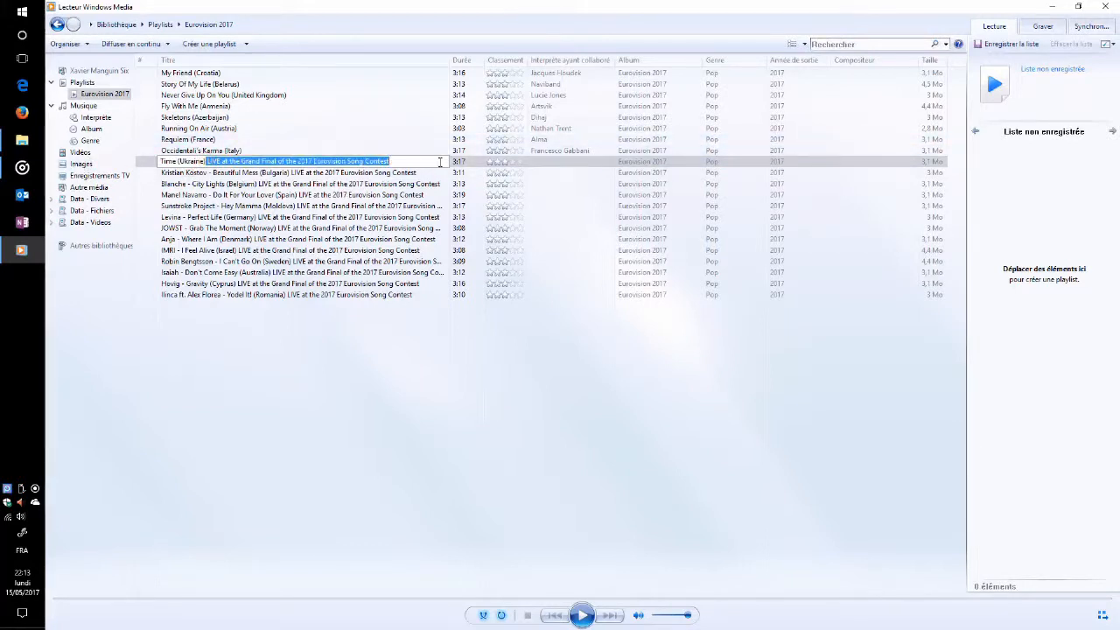
{"action": "key", "text": "Delete"}
{"action": "right_click", "coordinate": [546, 163]}
{"action": "left_click", "coordinate": [588, 242]}
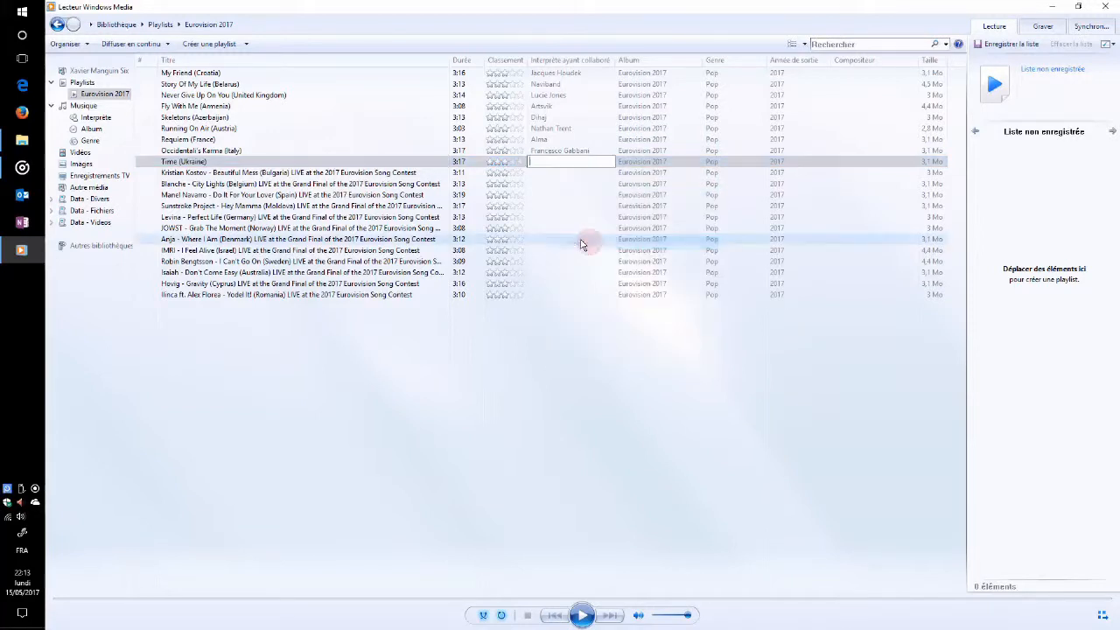
Shorten the Bulgaria track's title to Beautiful Mess (Bulgaria), removing the artist name and live event text
{"action": "right_click", "coordinate": [213, 175]}
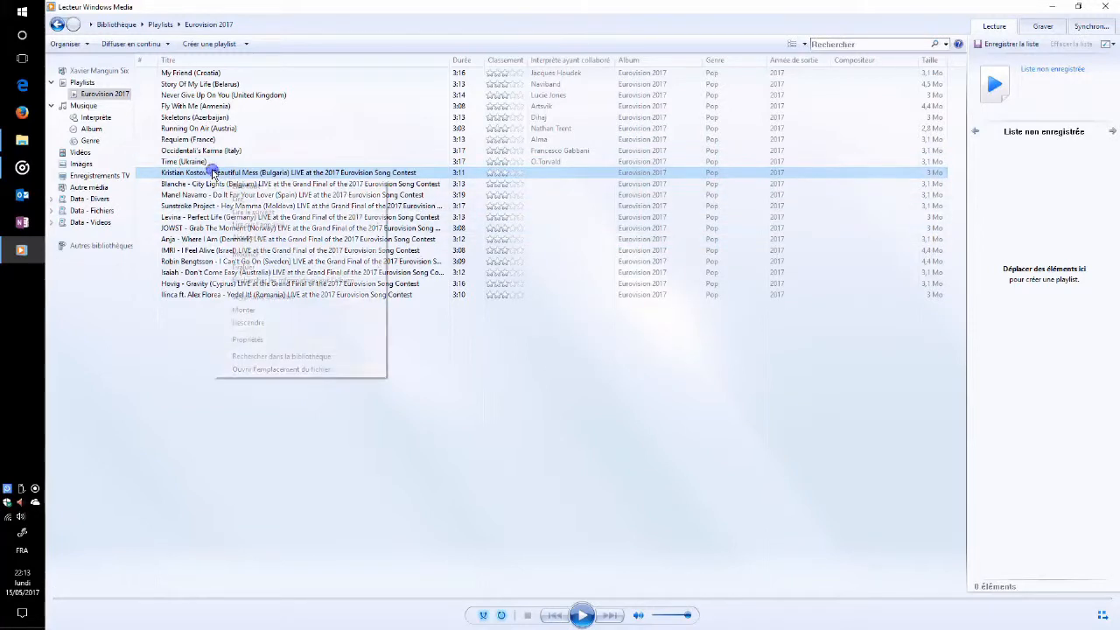
{"action": "left_click", "coordinate": [246, 254]}
{"action": "left_click", "coordinate": [205, 173]}
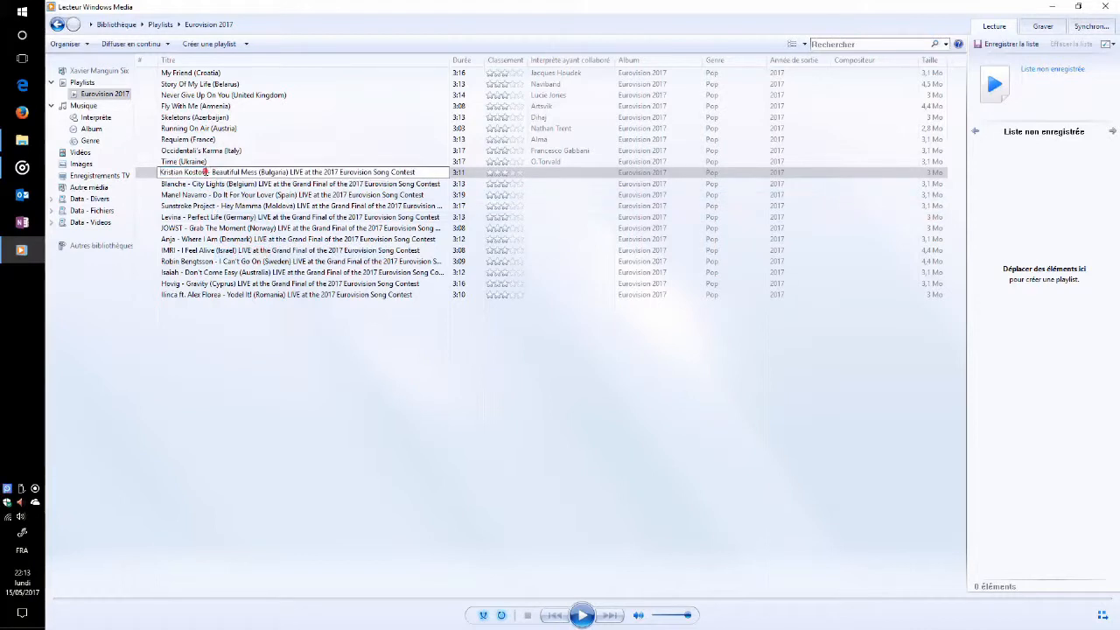
{"action": "key", "text": "Delete"}
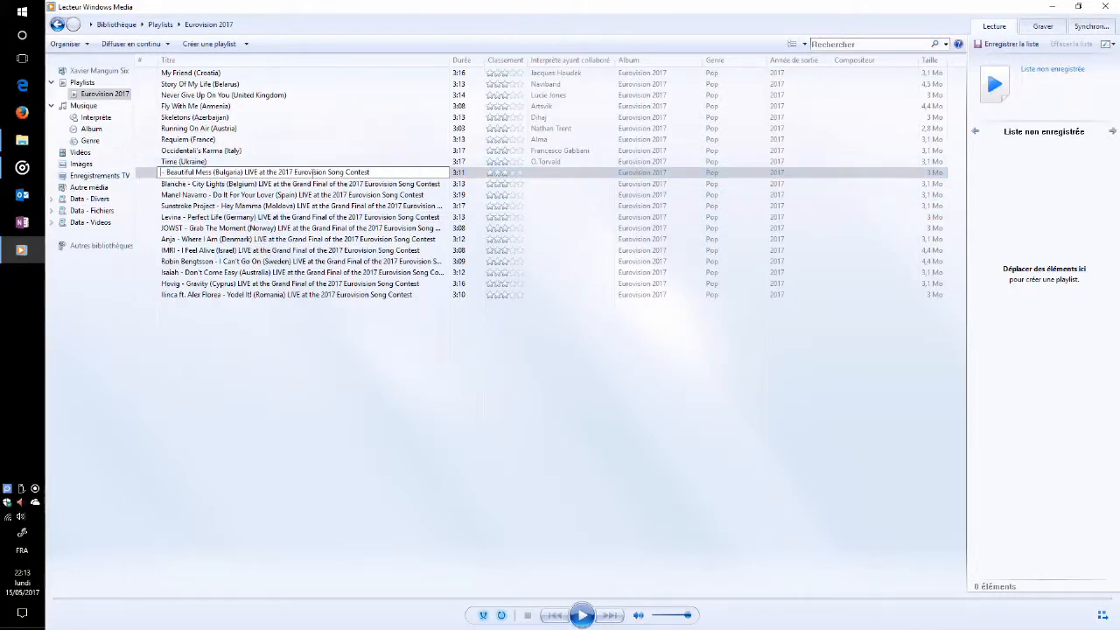
{"action": "key", "text": "shift+End"}
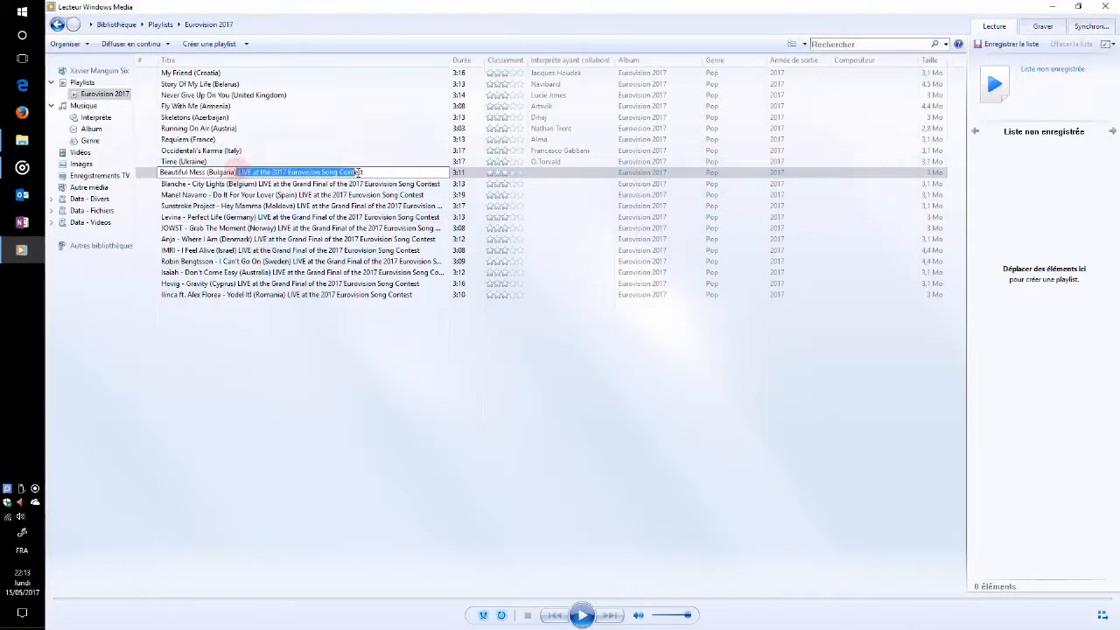
{"action": "key", "text": "Delete"}
Set the Interprète ayant collaboré of the Bulgaria track to Kristian Kostov
{"action": "right_click", "coordinate": [564, 175]}
{"action": "left_click", "coordinate": [622, 248]}
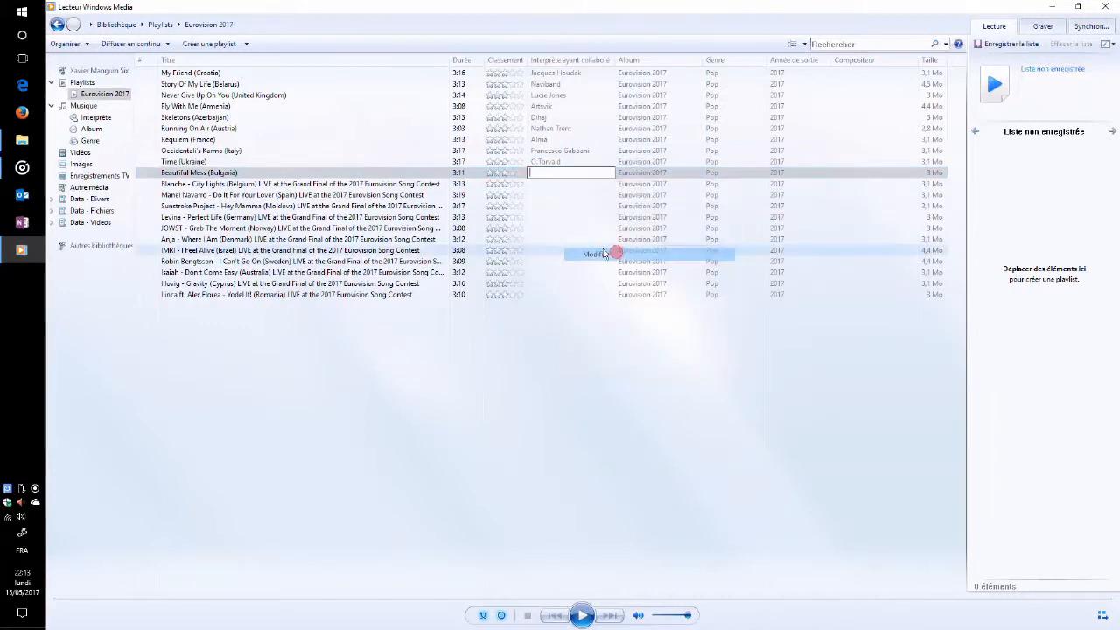
{"action": "type", "text": "Kristian Kostov"}
{"action": "key", "text": "Return"}
Shorten the Belgium track's title to City Lights (Belgium), removing the artist name and live event text
{"action": "right_click", "coordinate": [206, 185]}
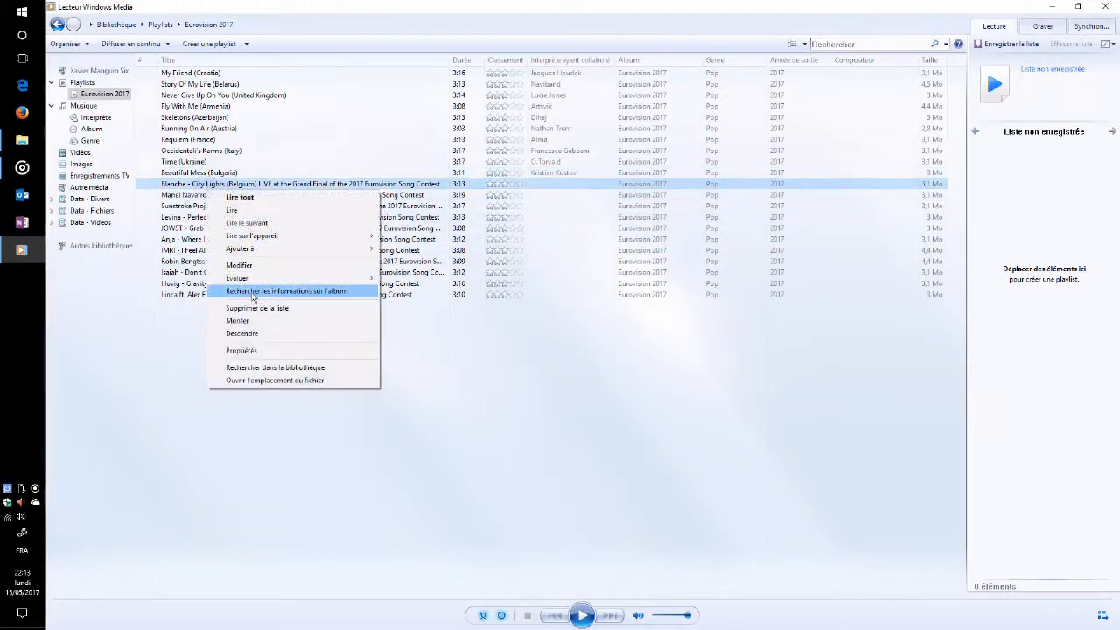
{"action": "left_click", "coordinate": [229, 268]}
{"action": "left_click", "coordinate": [183, 183]}
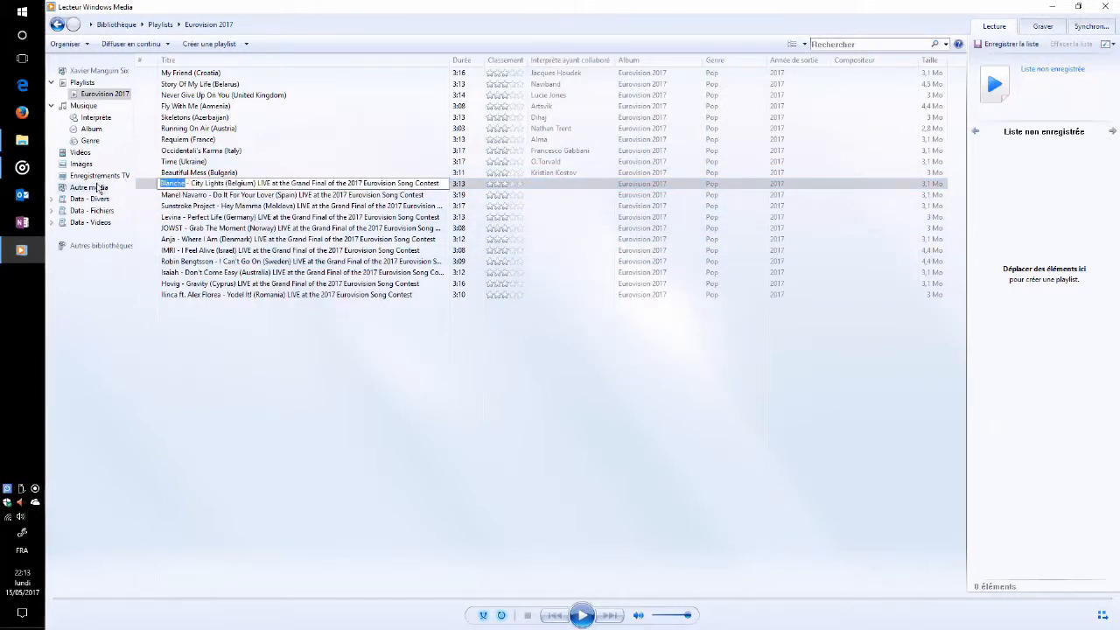
{"action": "key", "text": "Delete"}
{"action": "key", "text": "Delete"}
{"action": "key", "text": "Delete"}
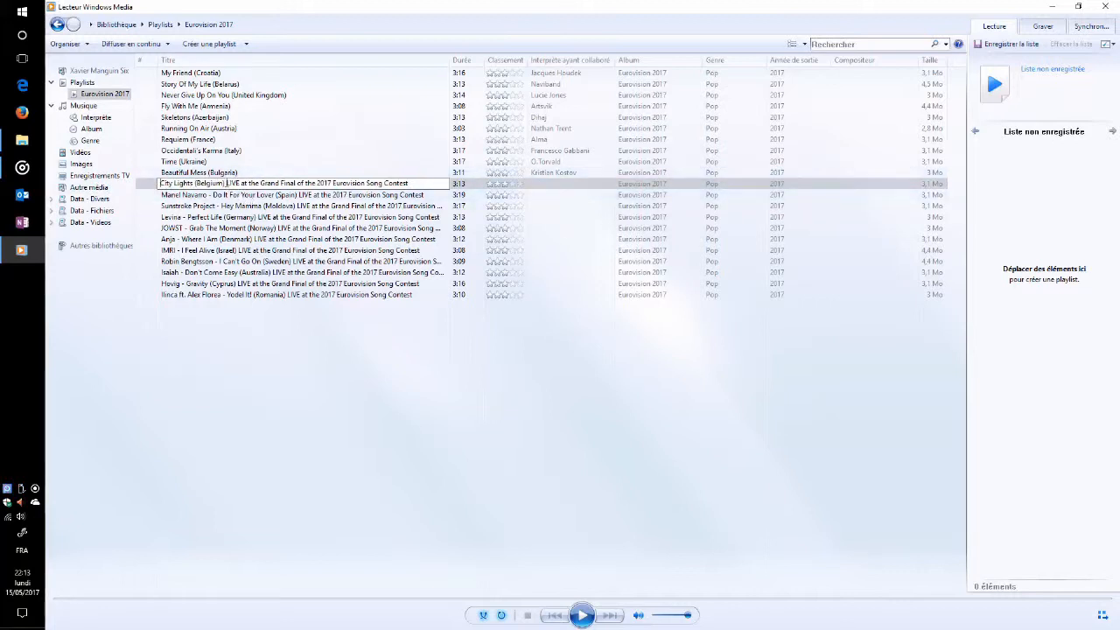
{"action": "left_click_drag", "start_coordinate": [226, 184], "coordinate": [429, 187]}
{"action": "key", "text": "Delete"}
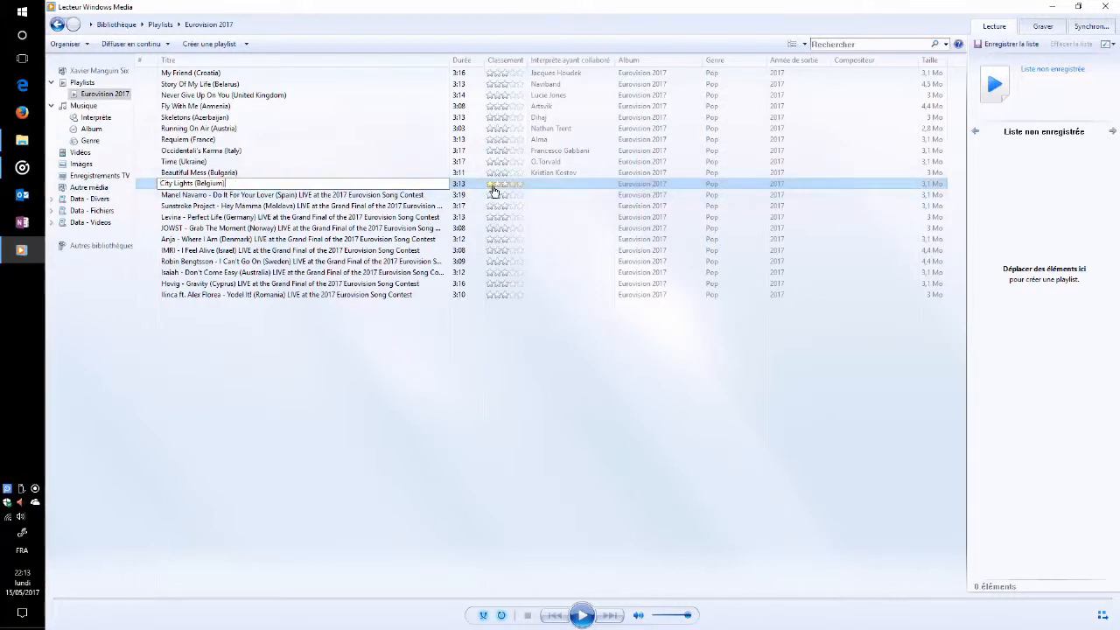
Set the Interprète ayant collaboré of the Belgium track to Blanche
{"action": "right_click", "coordinate": [546, 187]}
{"action": "left_click", "coordinate": [578, 264]}
{"action": "type", "text": "Blanche"}
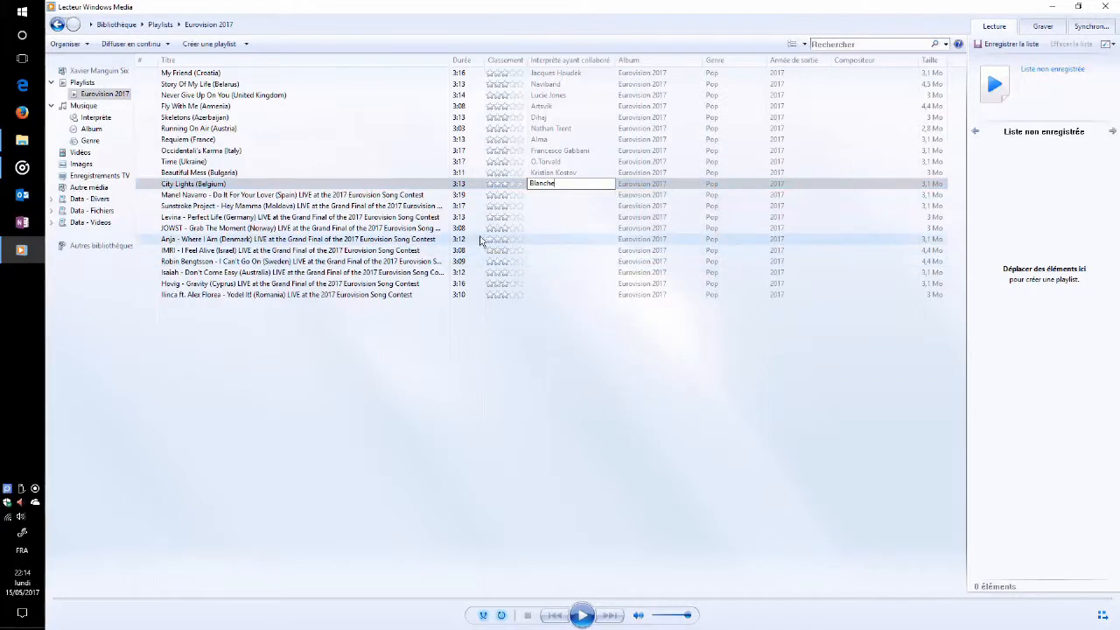
{"action": "key", "text": "Return"}
Shorten the Spain track's title to Do It For Your Lover (Spain), removing the artist name and live event text
{"action": "left_click", "coordinate": [232, 194]}
{"action": "right_click", "coordinate": [224, 198]}
{"action": "left_click", "coordinate": [253, 278]}
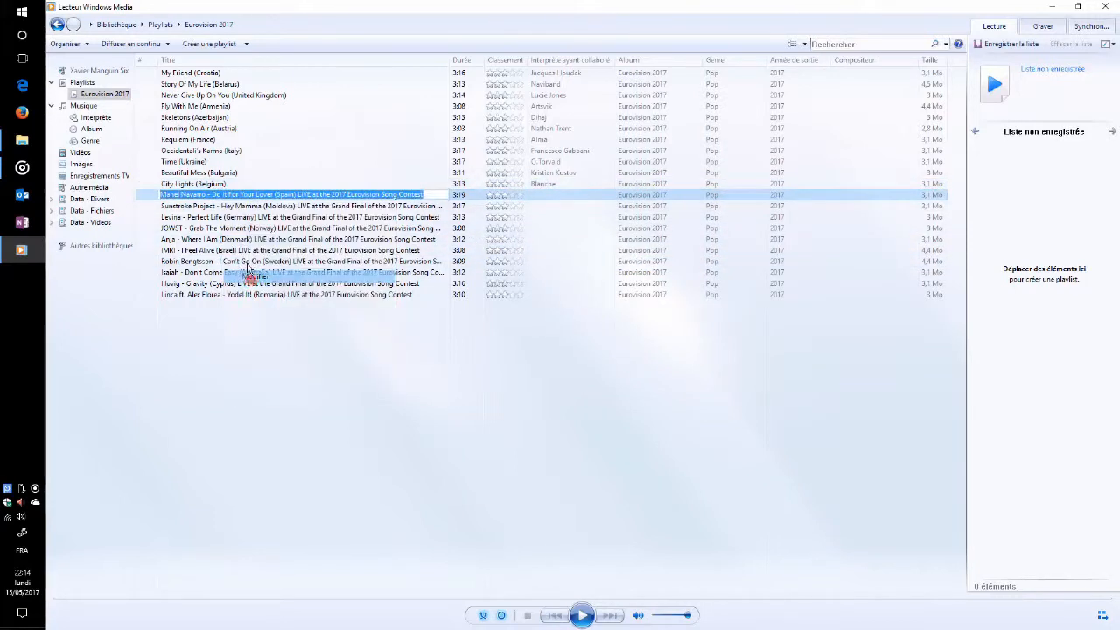
{"action": "left_click", "coordinate": [207, 195]}
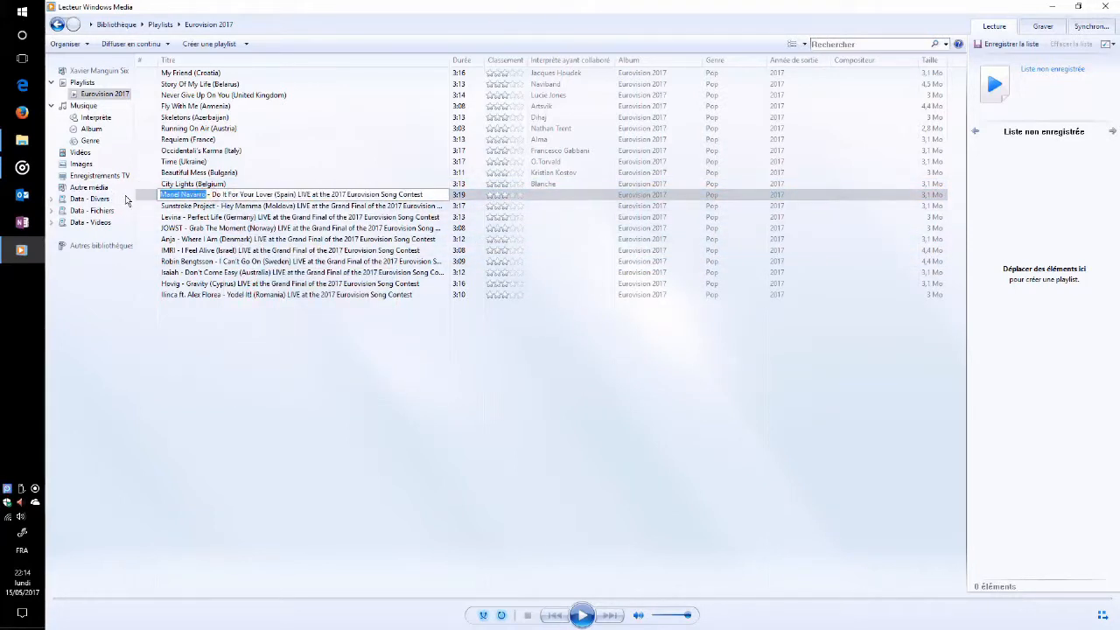
{"action": "key", "text": "Delete"}
{"action": "key", "text": "Delete"}
{"action": "key", "text": "Delete"}
{"action": "key", "text": "Delete"}
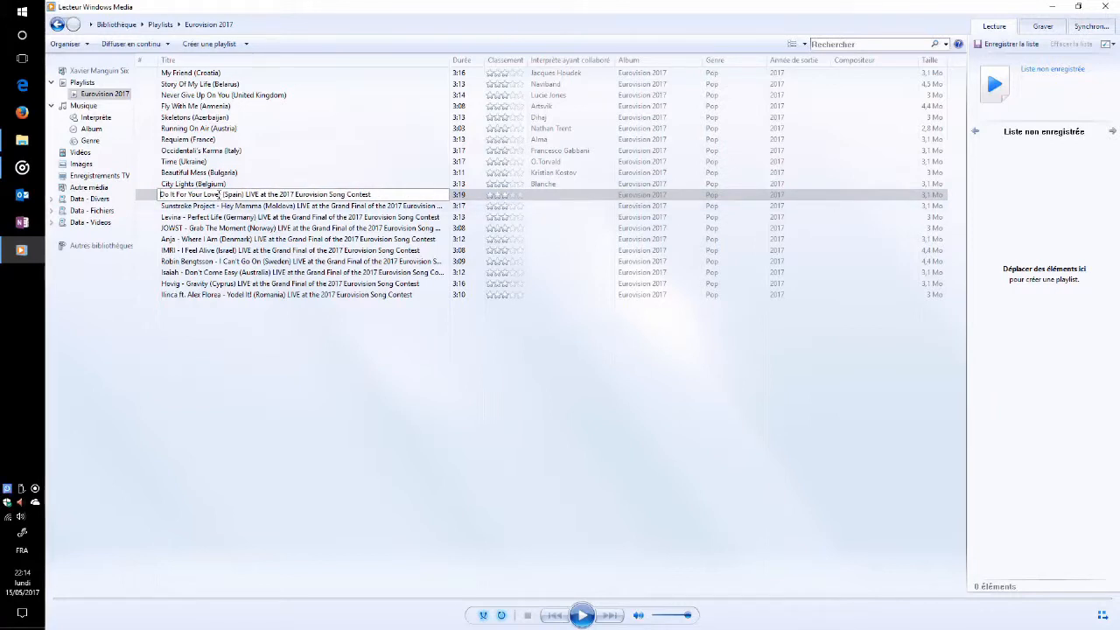
{"action": "left_click_drag", "start_coordinate": [244, 194], "coordinate": [366, 194]}
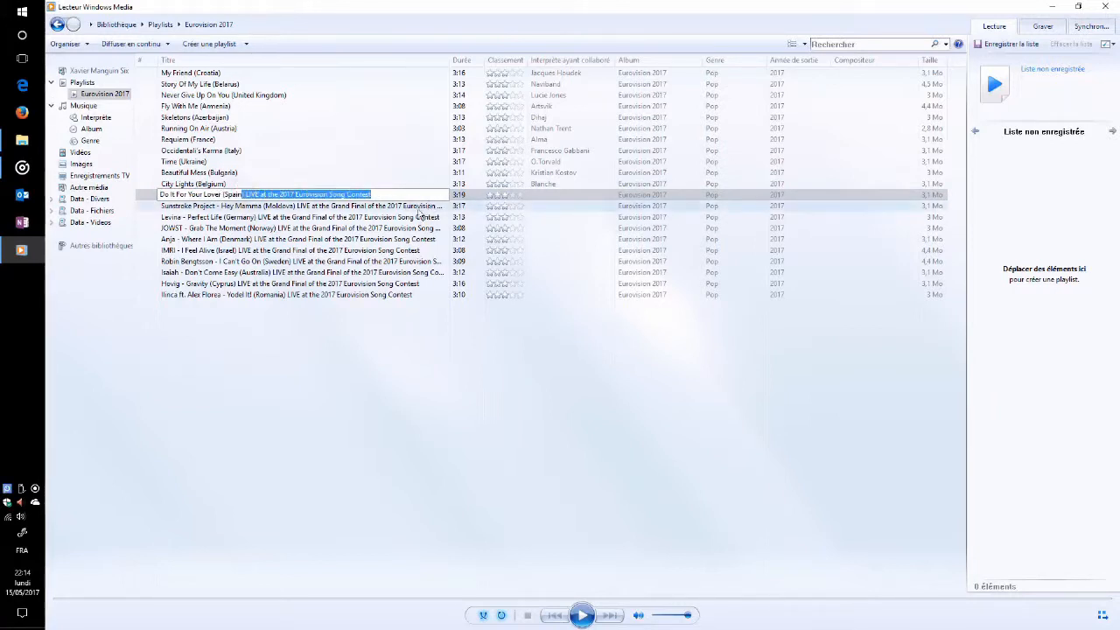
{"action": "key", "text": "Delete"}
Set the Interprète ayant collaboré of the Spain track to Manel Navarro
{"action": "right_click", "coordinate": [540, 195]}
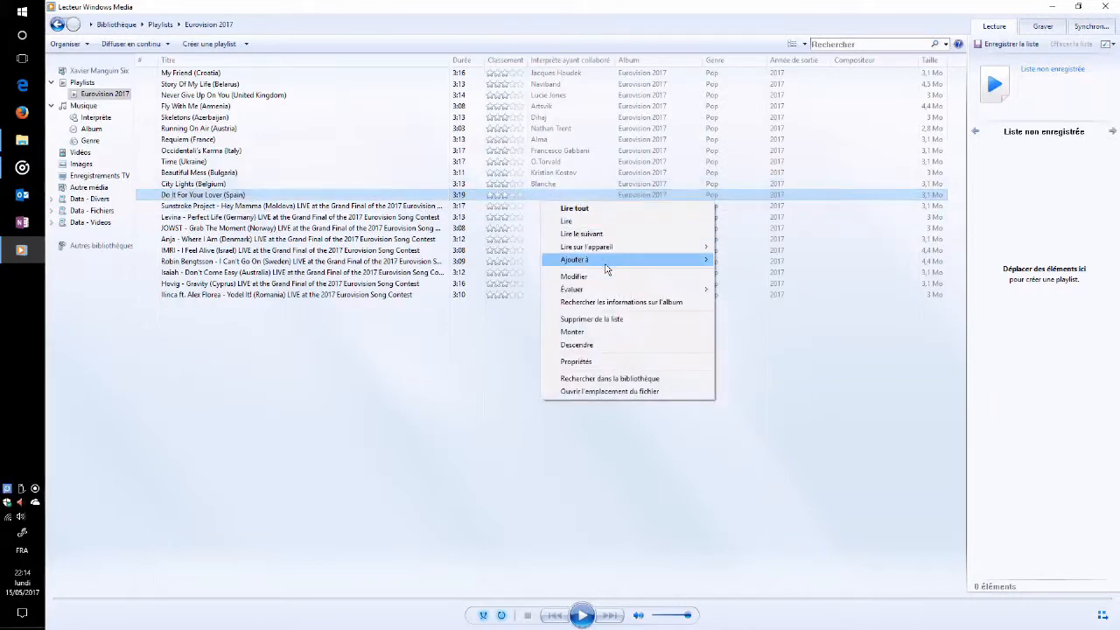
{"action": "left_click", "coordinate": [577, 276]}
{"action": "type", "text": "Manel Navarro"}
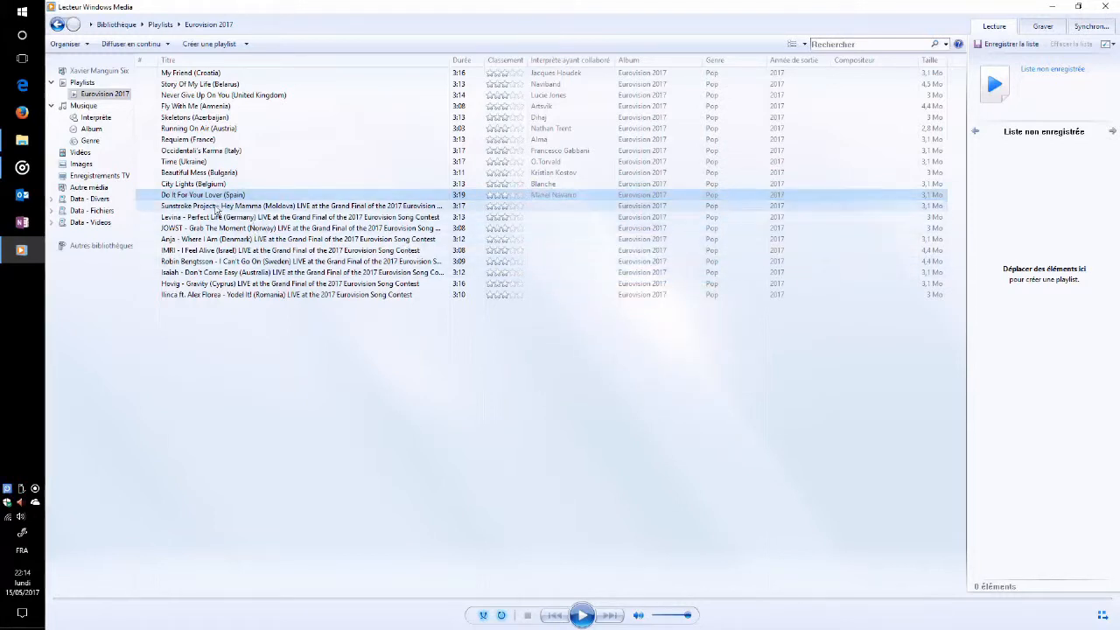
Copy the artist name from the Moldova track's title, then shorten the title to Hey Mamma (Moldova)
{"action": "right_click", "coordinate": [215, 210]}
{"action": "left_click", "coordinate": [250, 296]}
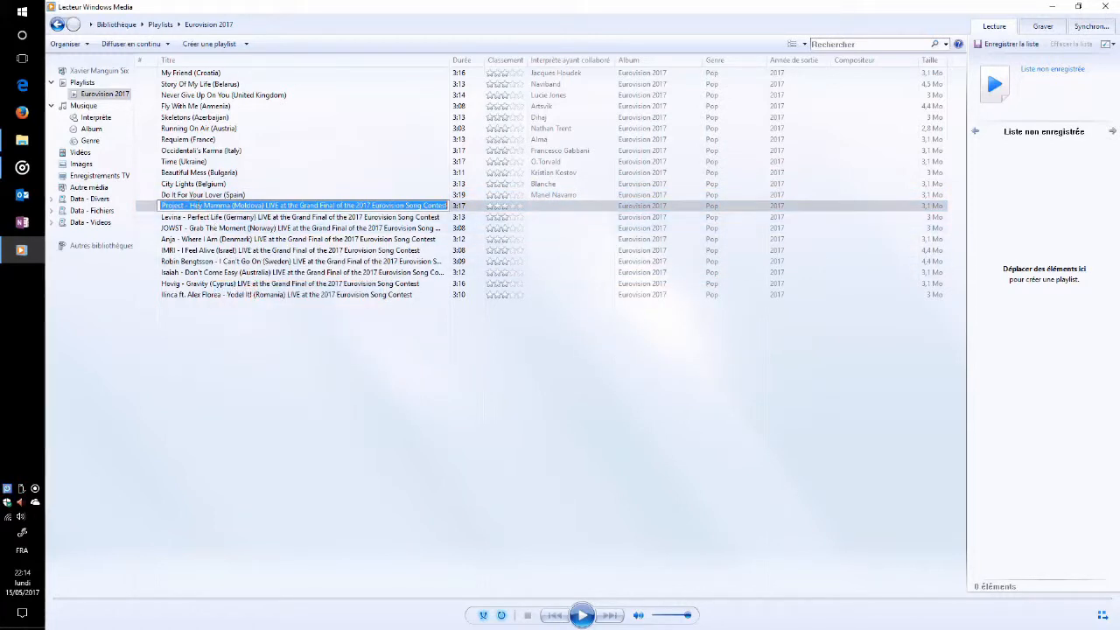
{"action": "left_click_drag", "start_coordinate": [184, 204], "coordinate": [65, 214]}
{"action": "key", "text": "ctrl+c"}
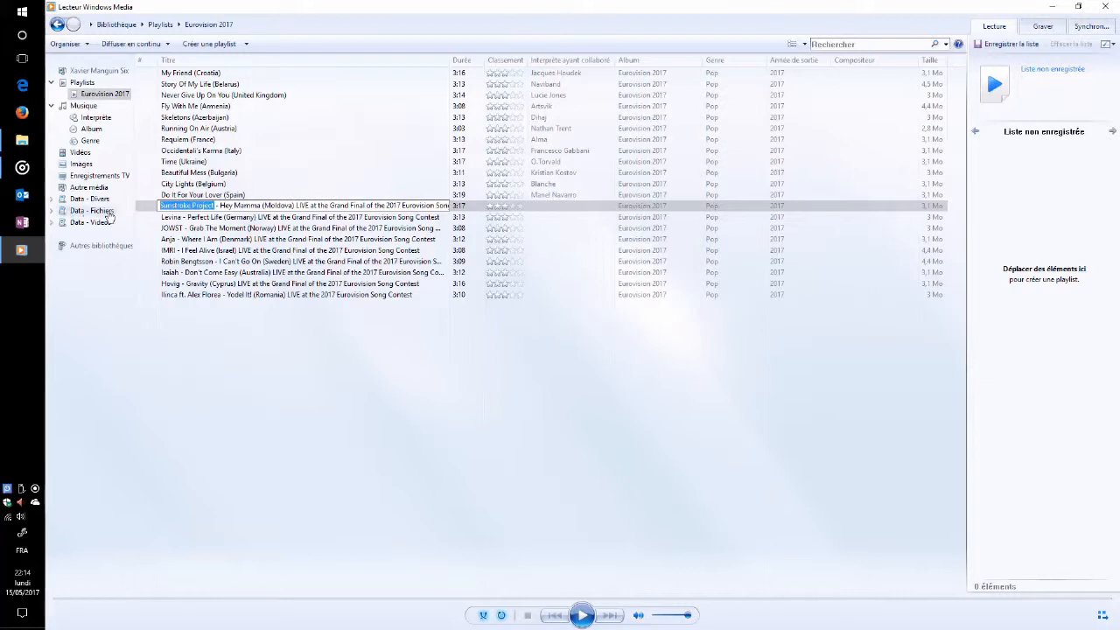
{"action": "key", "text": "Delete"}
{"action": "key", "text": "Delete"}
{"action": "key", "text": "Delete"}
{"action": "key", "text": "Delete"}
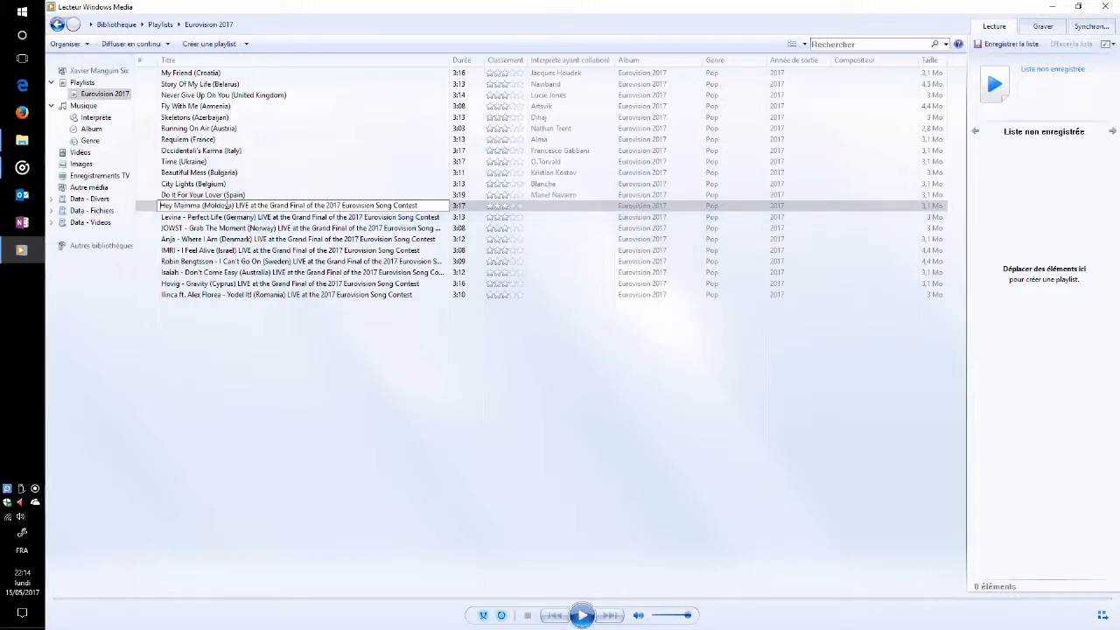
{"action": "left_click_drag", "start_coordinate": [235, 205], "coordinate": [536, 206]}
{"action": "key", "text": "Delete"}
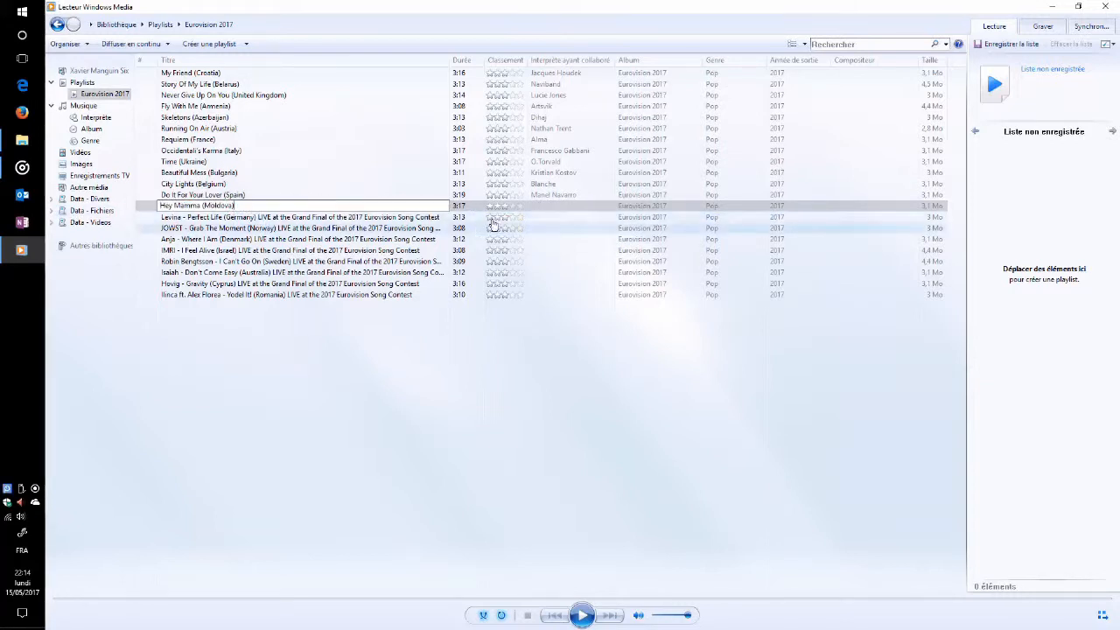
Set the Interprète ayant collaboré of the Moldova track to Sunstroke Project
{"action": "right_click", "coordinate": [545, 208]}
{"action": "left_click", "coordinate": [574, 286]}
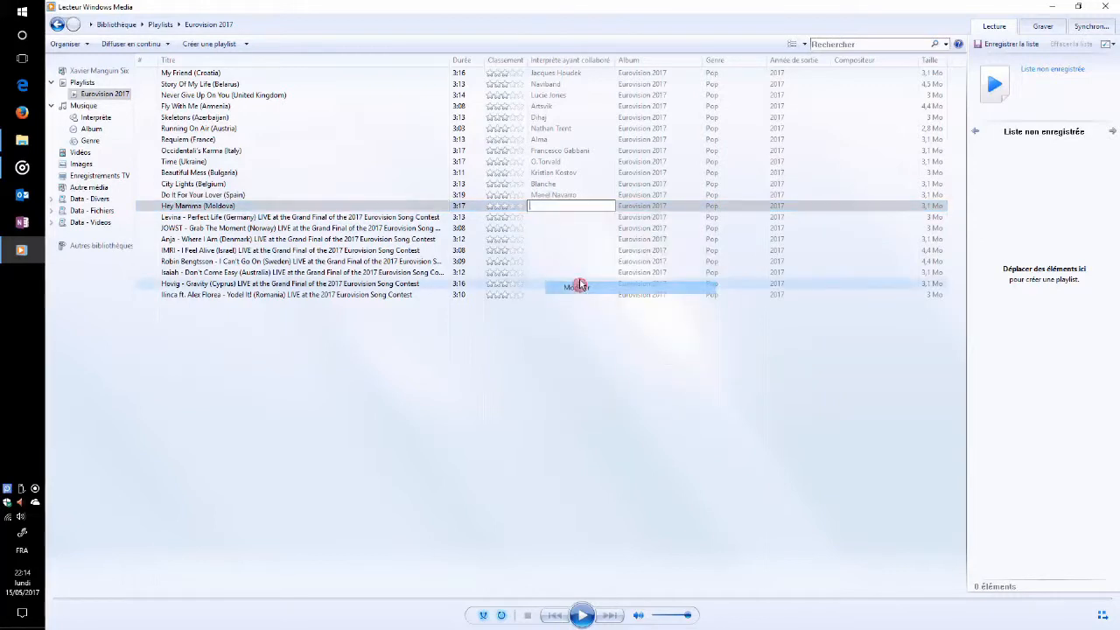
{"action": "key", "text": "ctrl+v"}
{"action": "key", "text": "Return"}
Shorten the Germany track's title to Perfect Life (Germany), removing the artist name and live event text
{"action": "left_click", "coordinate": [228, 217]}
{"action": "right_click", "coordinate": [227, 219]}
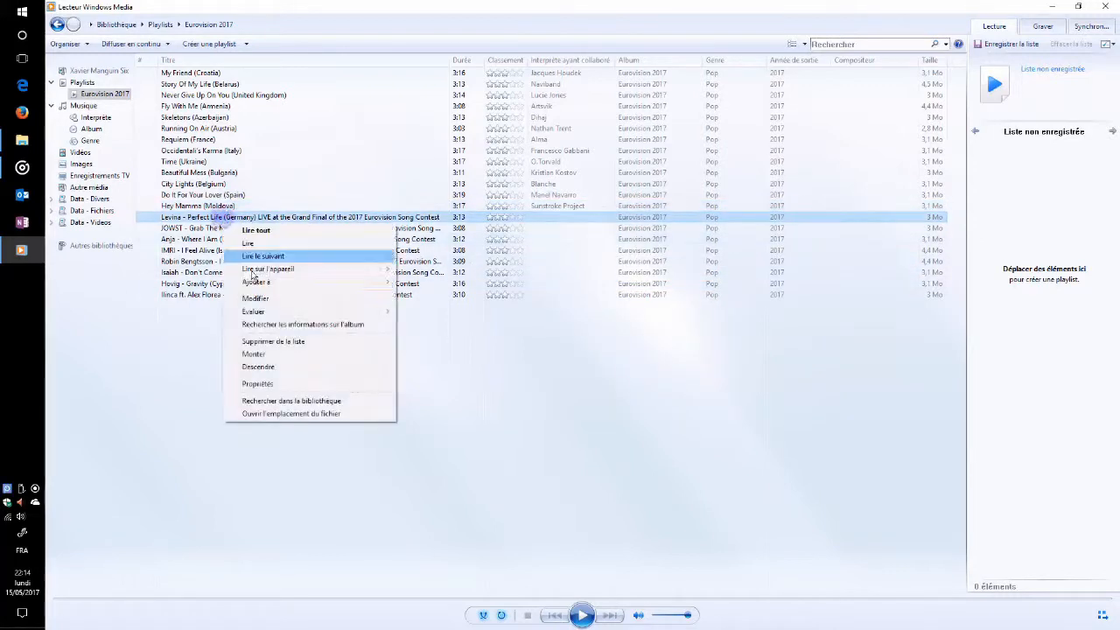
{"action": "left_click", "coordinate": [255, 298]}
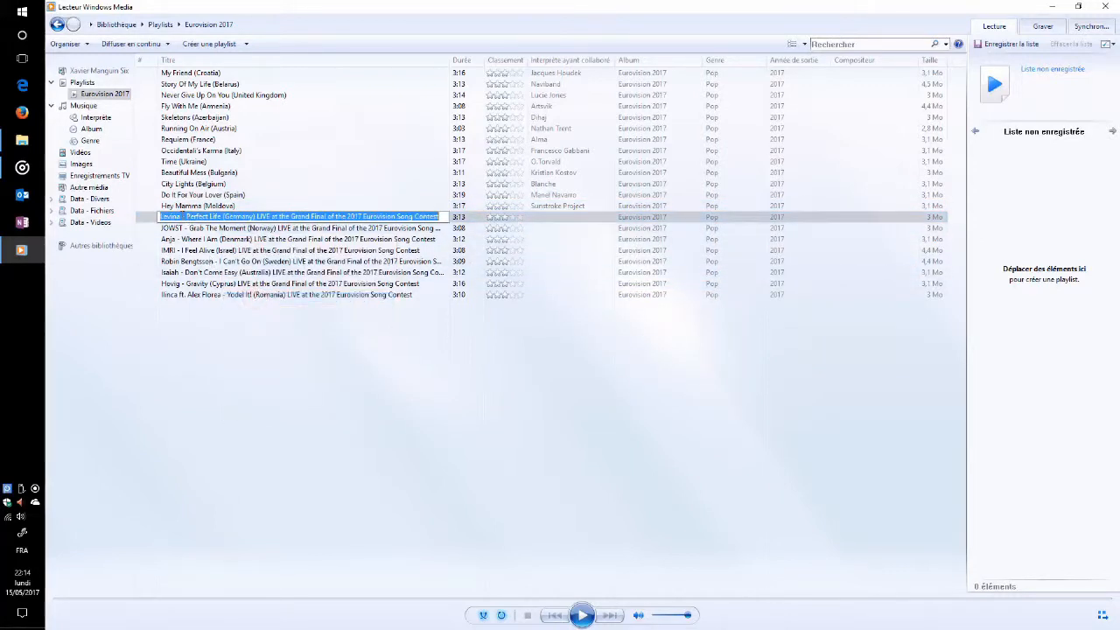
{"action": "left_click_drag", "start_coordinate": [181, 216], "coordinate": [103, 218]}
{"action": "key", "text": "Delete"}
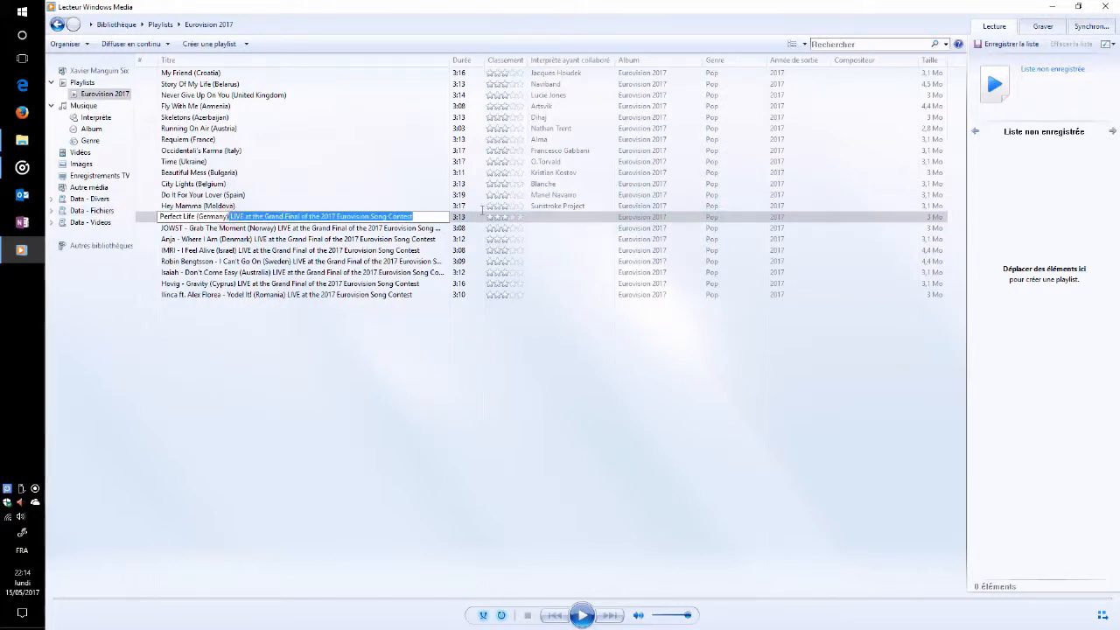
{"action": "key", "text": "Delete"}
{"action": "key", "text": "Return"}
Set the Interprète ayant collaboré of the Germany track to Levina
{"action": "right_click", "coordinate": [541, 219]}
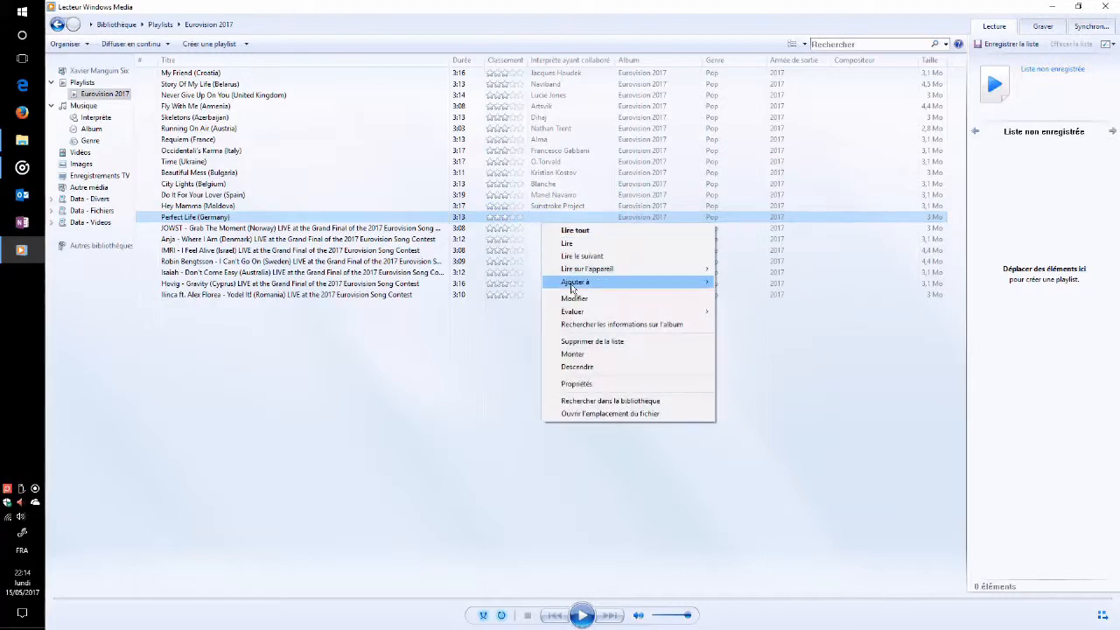
{"action": "left_click", "coordinate": [574, 299]}
{"action": "type", "text": "Levina"}
{"action": "key", "text": "Return"}
Shorten the Norway track's title to Grab The Moment (Norway), removing the artist name and live event text
{"action": "left_click", "coordinate": [232, 230]}
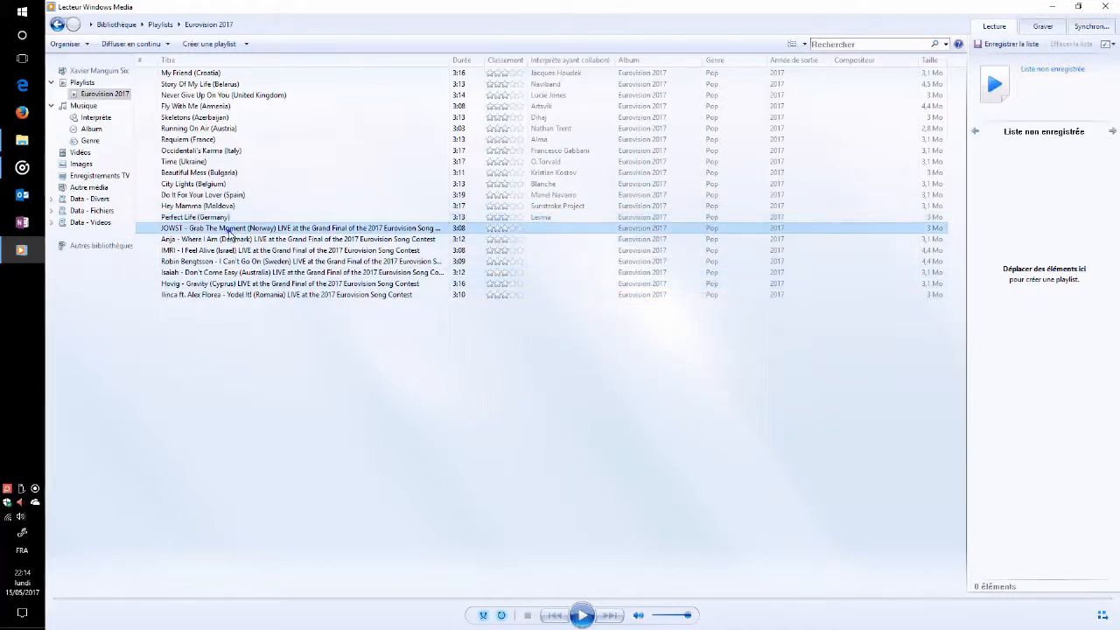
{"action": "right_click", "coordinate": [232, 230]}
{"action": "left_click", "coordinate": [260, 308]}
{"action": "left_click", "coordinate": [166, 228]}
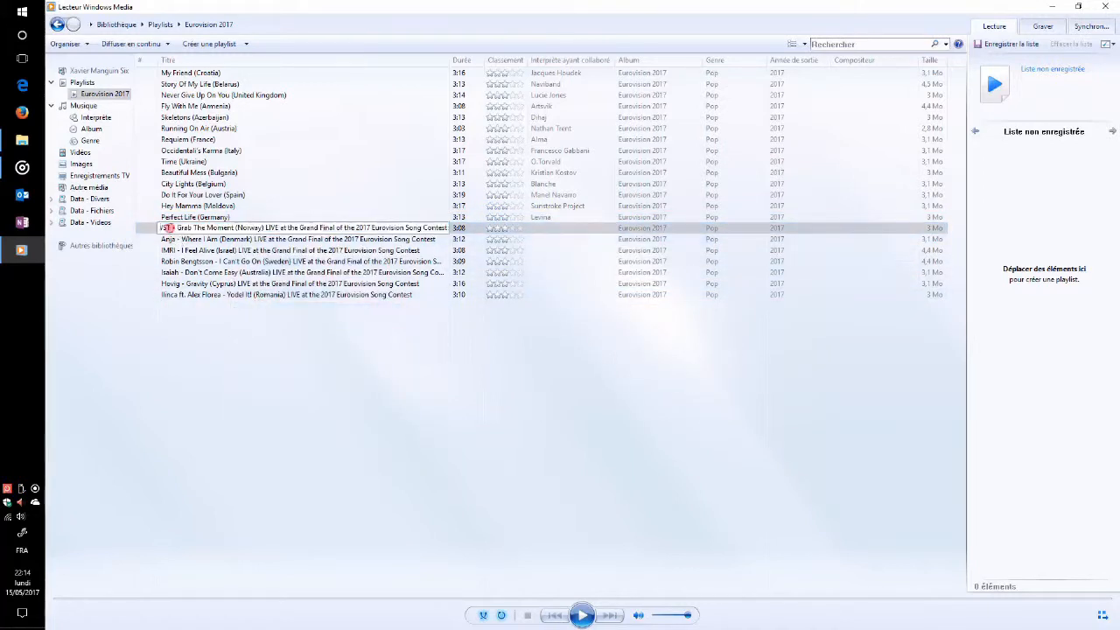
{"action": "double_click", "coordinate": [166, 229]}
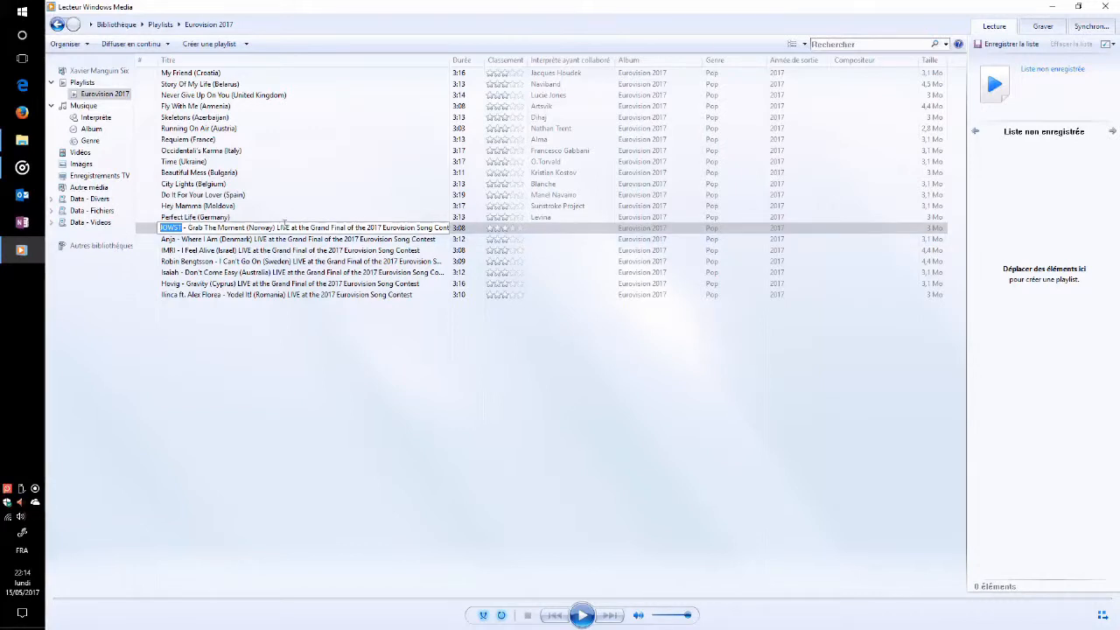
{"action": "key", "text": "Delete"}
{"action": "key", "text": "Delete"}
{"action": "key", "text": "Delete"}
{"action": "key", "text": "Delete"}
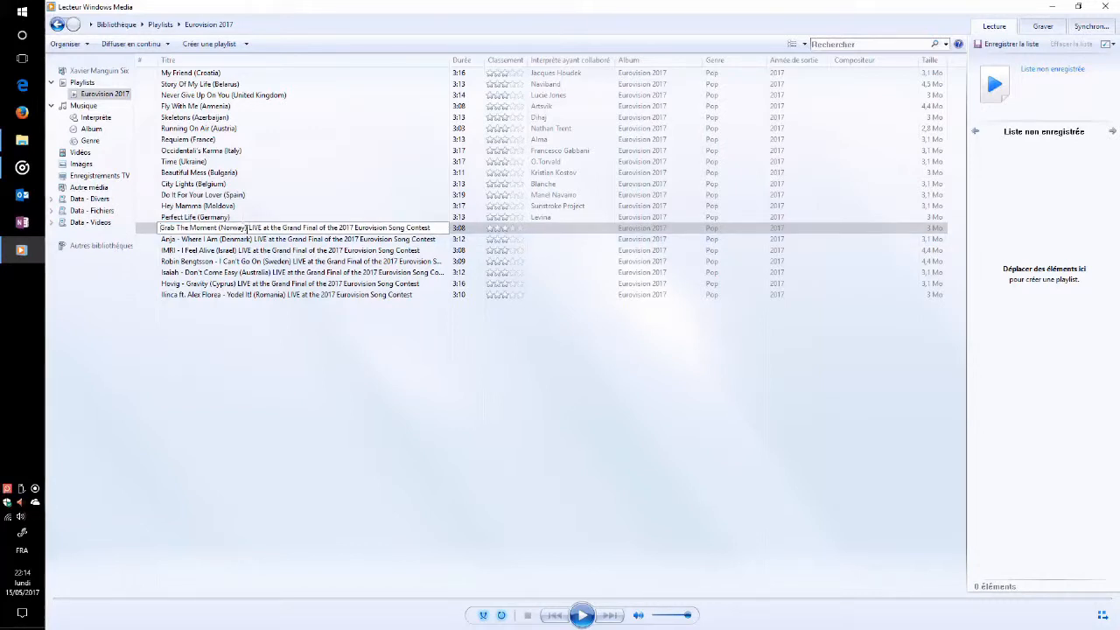
{"action": "key", "text": "shift+End"}
{"action": "key", "text": "Delete"}
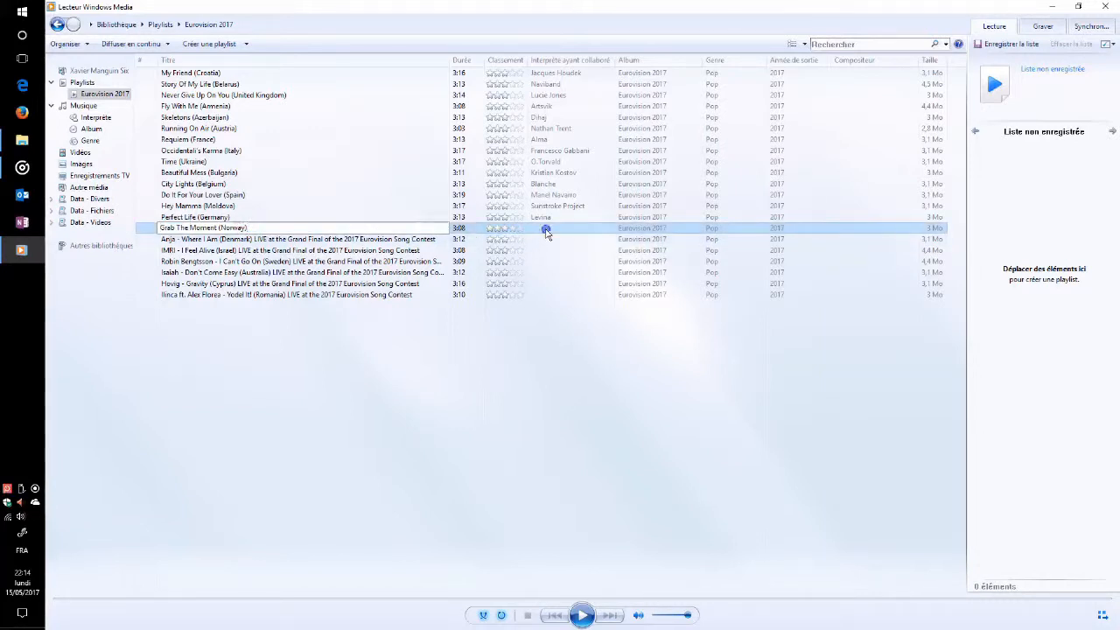
Set the Interprète ayant collaboré of the Norway track to JOWST
{"action": "right_click", "coordinate": [545, 230]}
{"action": "left_click", "coordinate": [573, 310]}
{"action": "type", "text": "JOWST"}
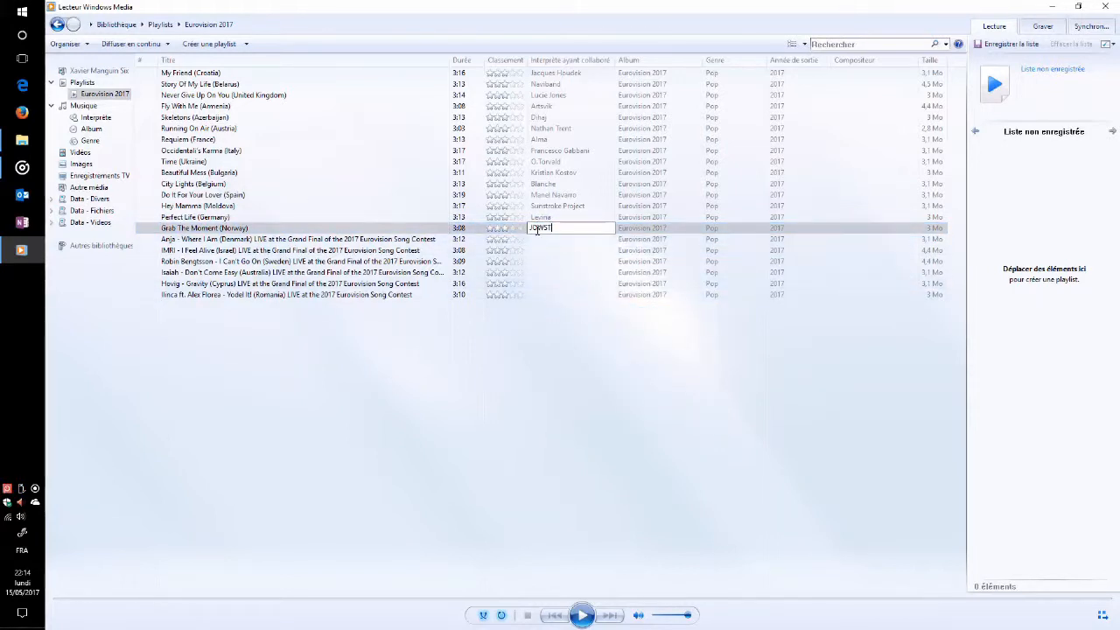
Shorten the Denmark track's title to Where I Am (Denmark), removing the artist name and live event text
{"action": "left_click", "coordinate": [250, 239]}
{"action": "right_click", "coordinate": [252, 239]}
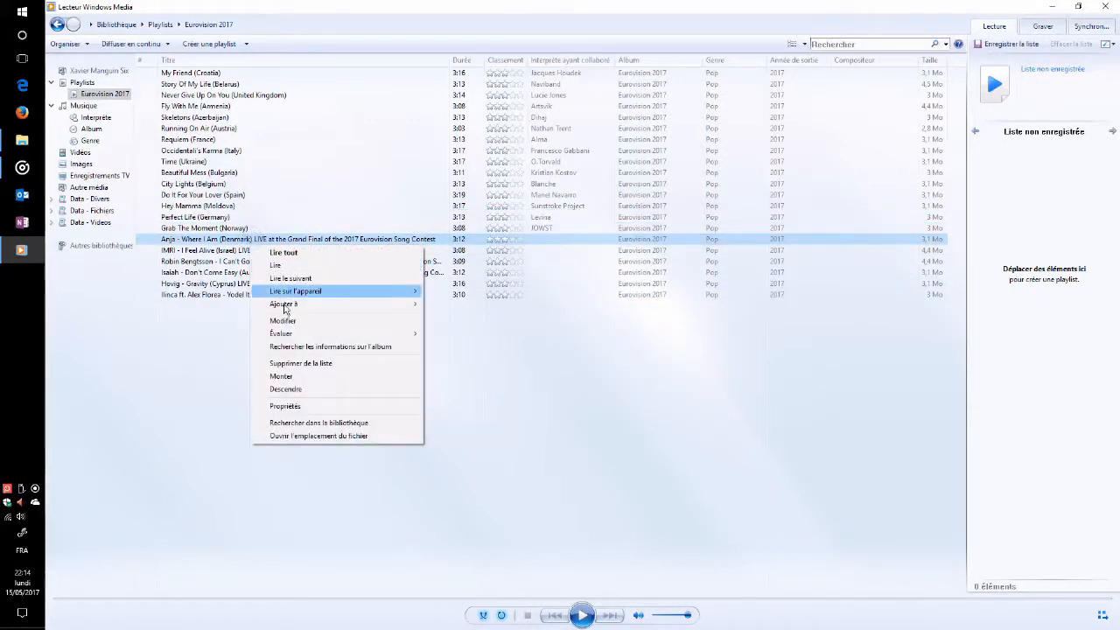
{"action": "left_click", "coordinate": [276, 321]}
{"action": "double_click", "coordinate": [169, 241]}
{"action": "key", "text": "ctrl+c"}
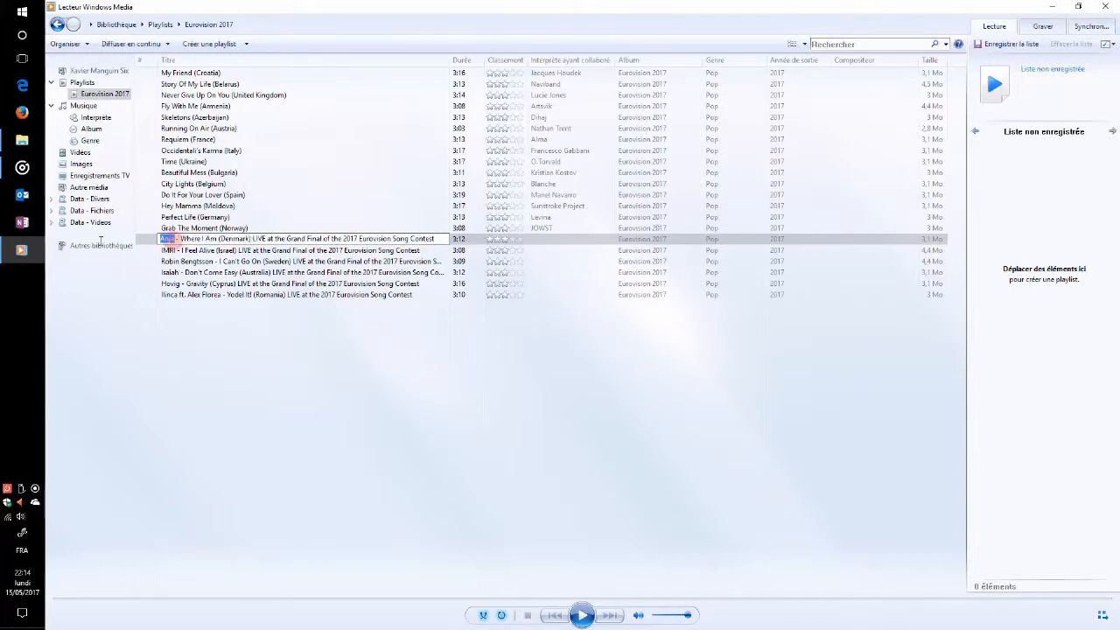
{"action": "key", "text": "BackSpace"}
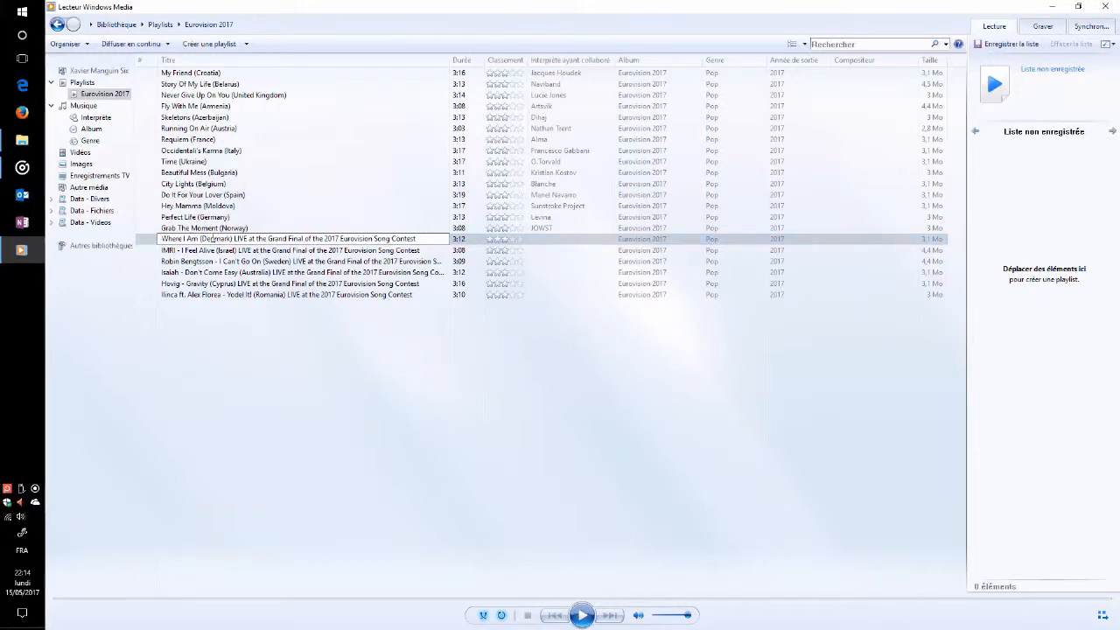
{"action": "key", "text": "Delete"}
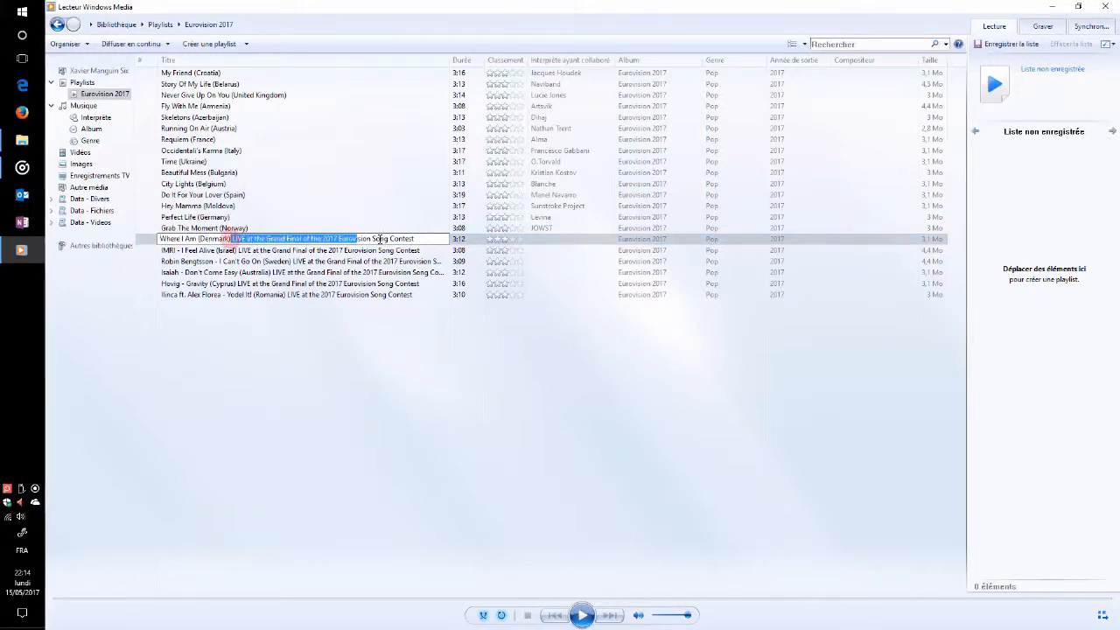
{"action": "left_click_drag", "start_coordinate": [380, 239], "coordinate": [505, 242]}
{"action": "key", "text": "BackSpace"}
Set the Interprète ayant collaboré of the Denmark track to Anja
{"action": "right_click", "coordinate": [553, 241]}
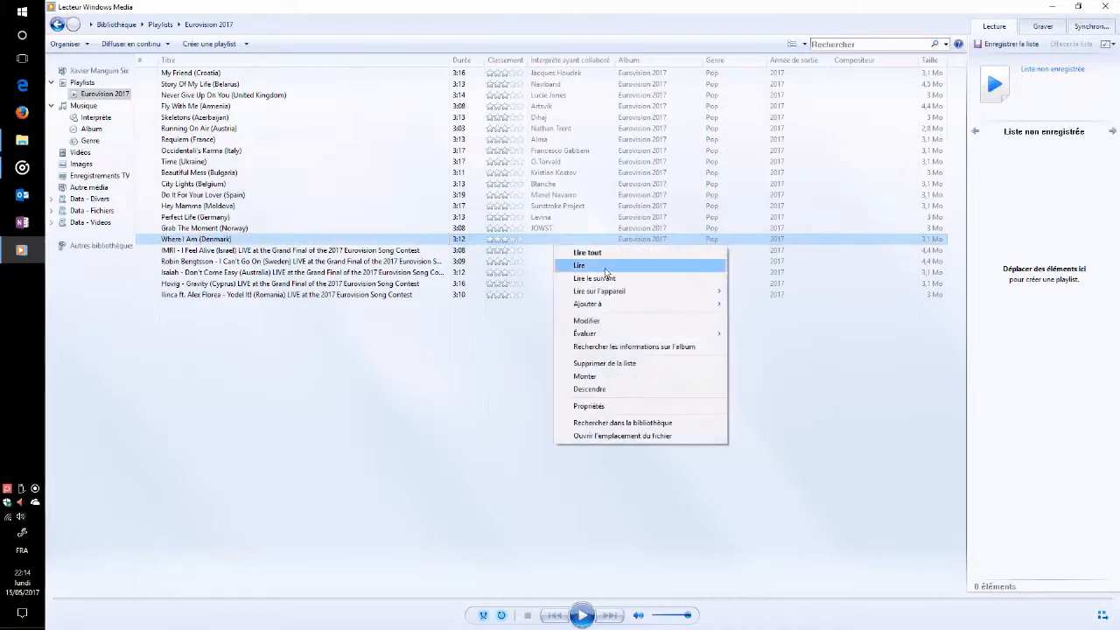
{"action": "left_click", "coordinate": [598, 316]}
{"action": "key", "text": "ctrl+v"}
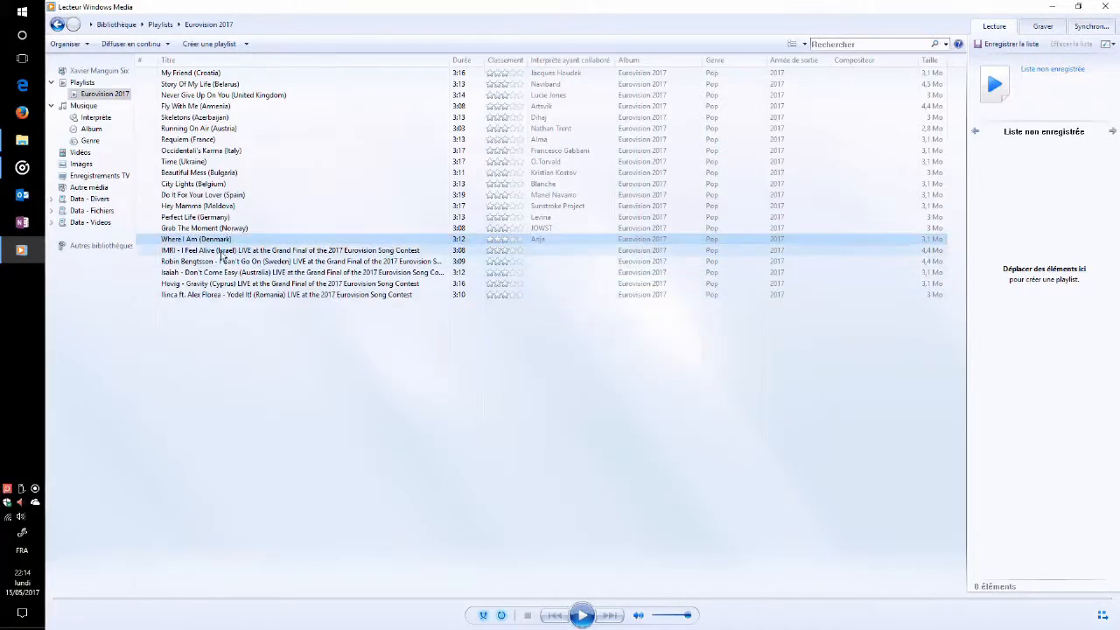
Shorten the Israel track's title to I Feel Alive (Israel), removing the artist name and live event text
{"action": "right_click", "coordinate": [220, 252]}
{"action": "left_click", "coordinate": [262, 331]}
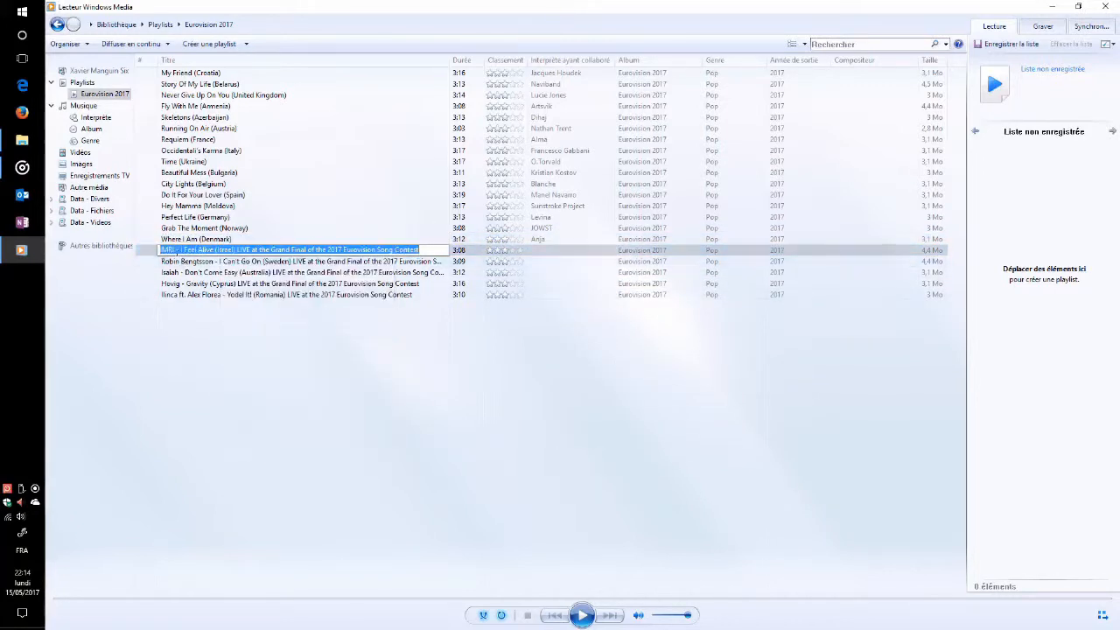
{"action": "left_click_drag", "start_coordinate": [176, 251], "coordinate": [120, 253]}
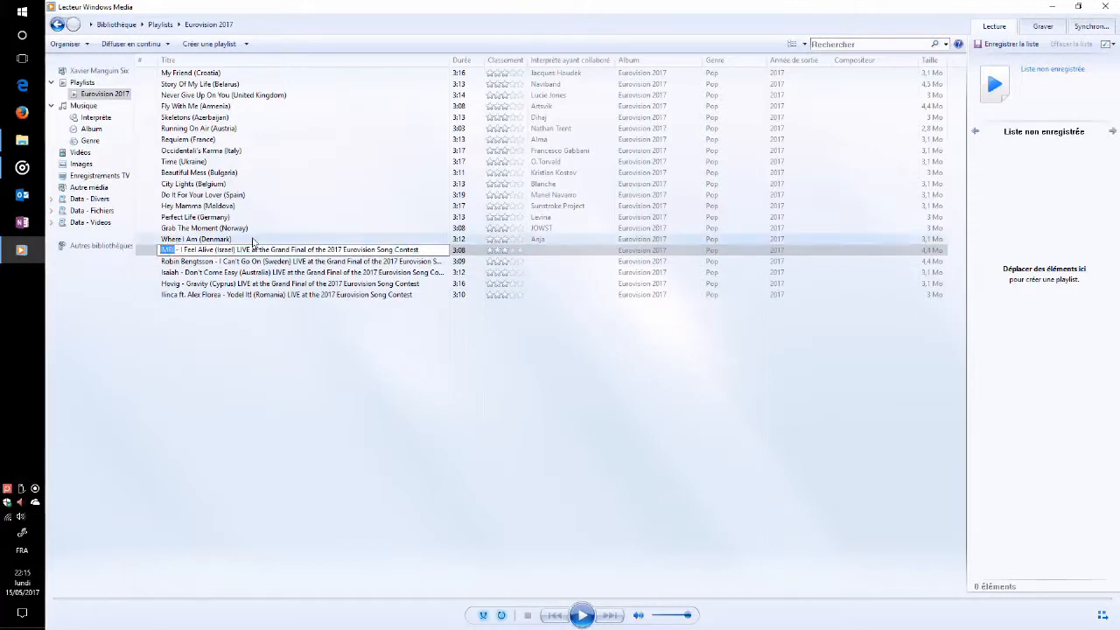
{"action": "key", "text": "Delete"}
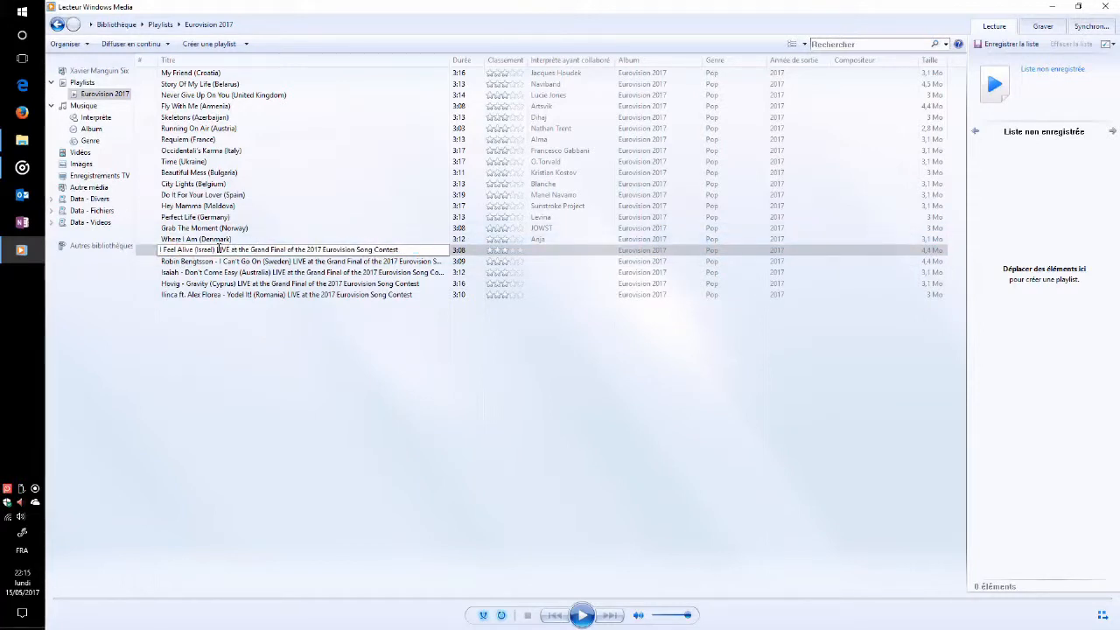
{"action": "key", "text": "Delete"}
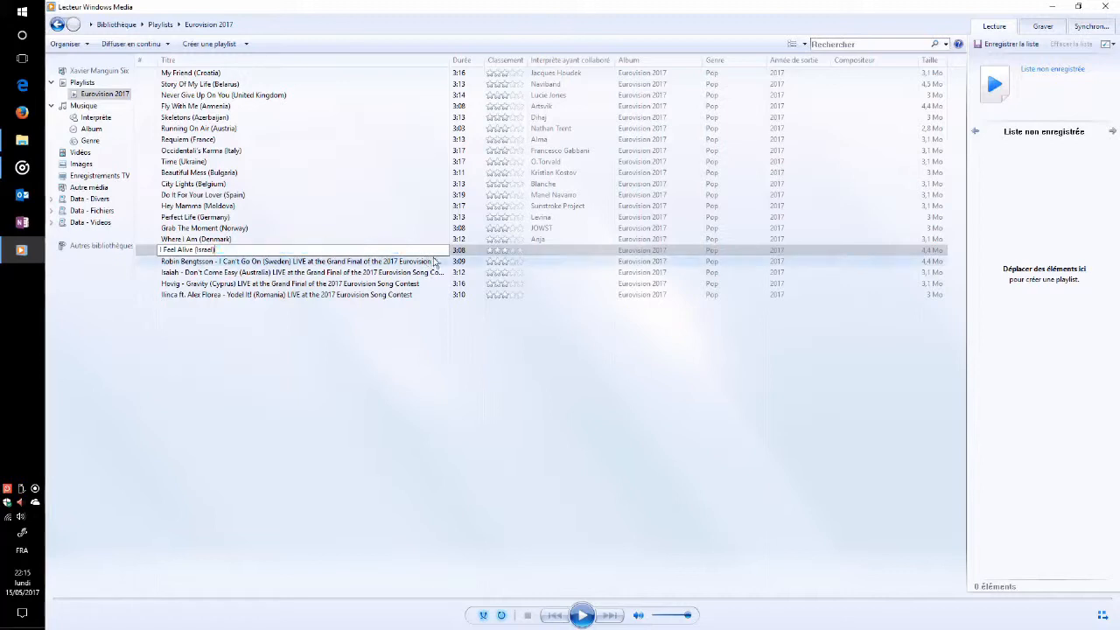
Set the Interprète ayant collaboré of the Israel track to IMRI
{"action": "right_click", "coordinate": [542, 253]}
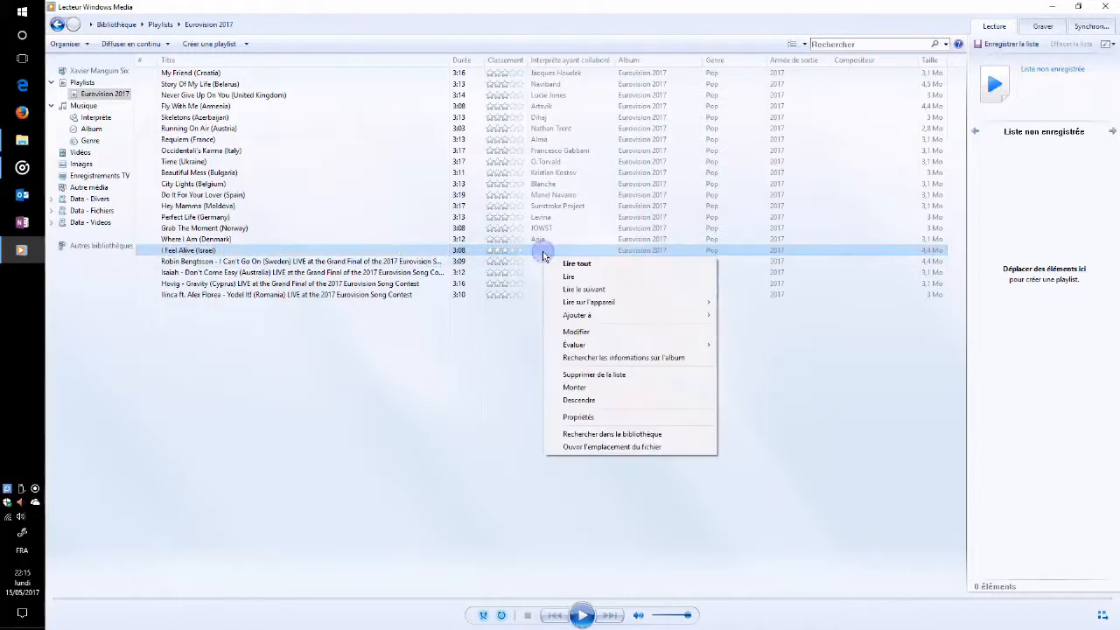
{"action": "left_click", "coordinate": [574, 331]}
{"action": "type", "text": "IMRI"}
{"action": "key", "text": "Return"}
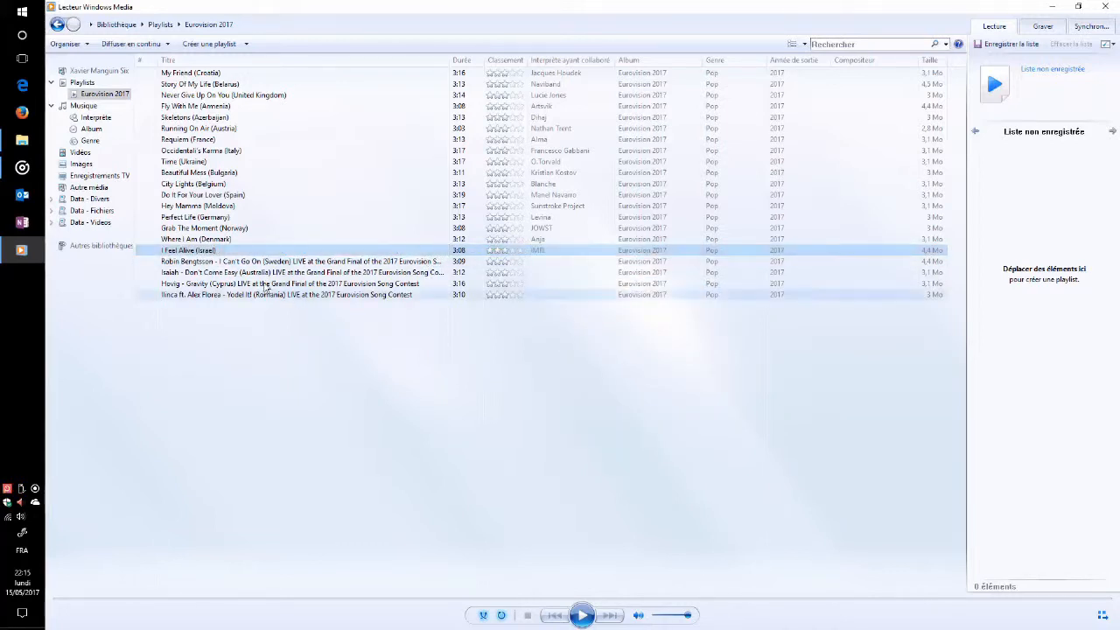
Shorten the Sweden track's title to I Can't Go On (Sweden), removing the artist name and live event text
{"action": "right_click", "coordinate": [180, 264]}
{"action": "left_click", "coordinate": [215, 344]}
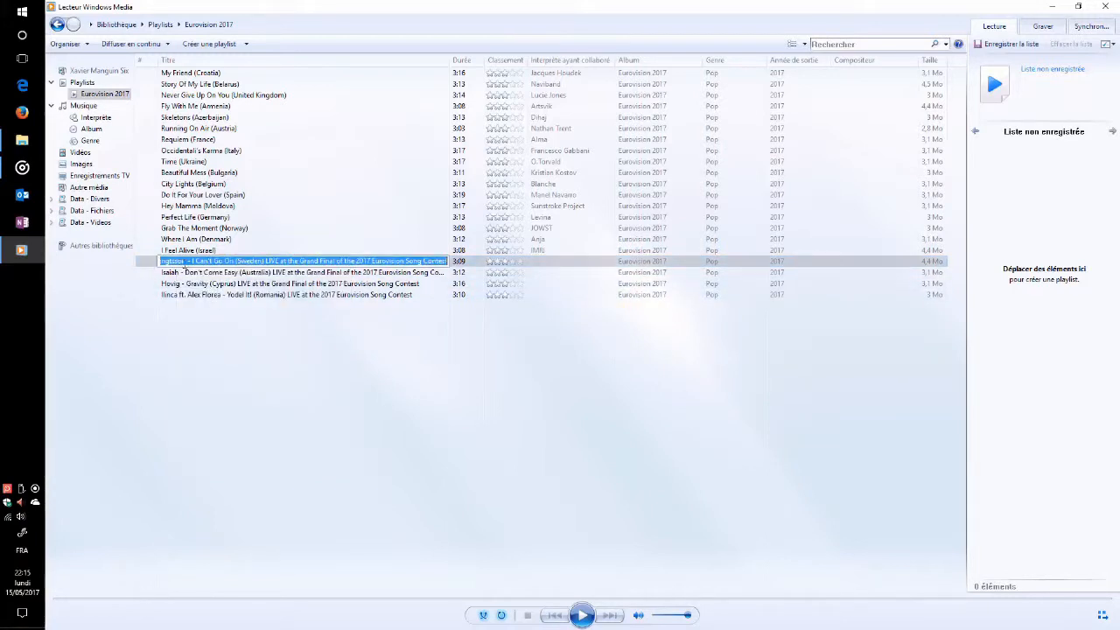
{"action": "left_click_drag", "start_coordinate": [185, 262], "coordinate": [99, 268]}
{"action": "key", "text": "ctrl+c"}
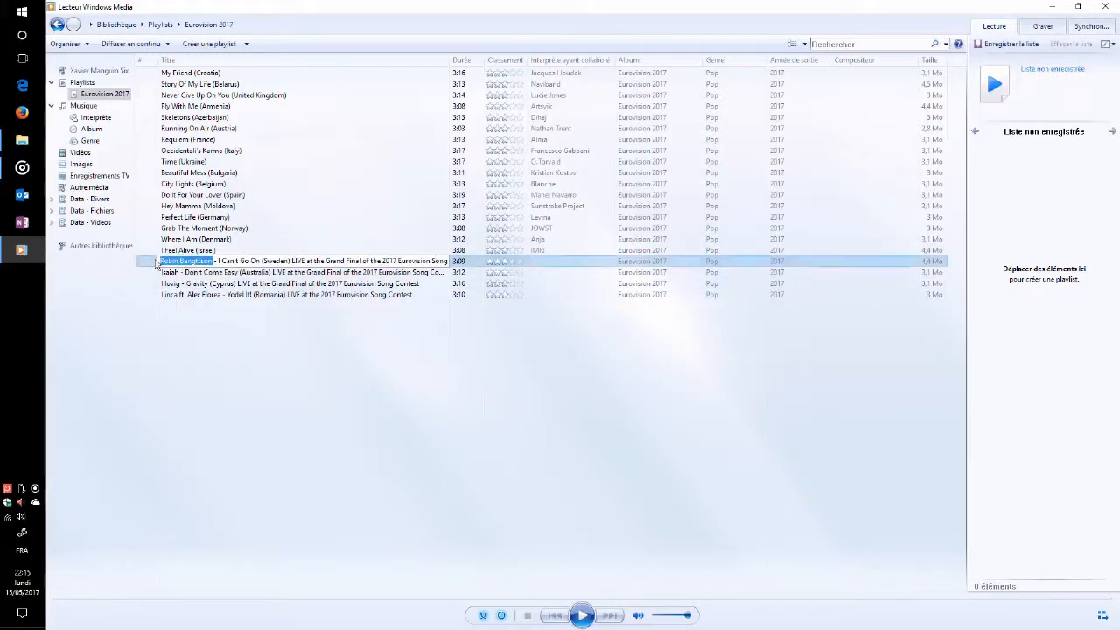
{"action": "key", "text": "Delete"}
{"action": "key", "text": "Delete"}
{"action": "key", "text": "Delete"}
{"action": "key", "text": "Delete"}
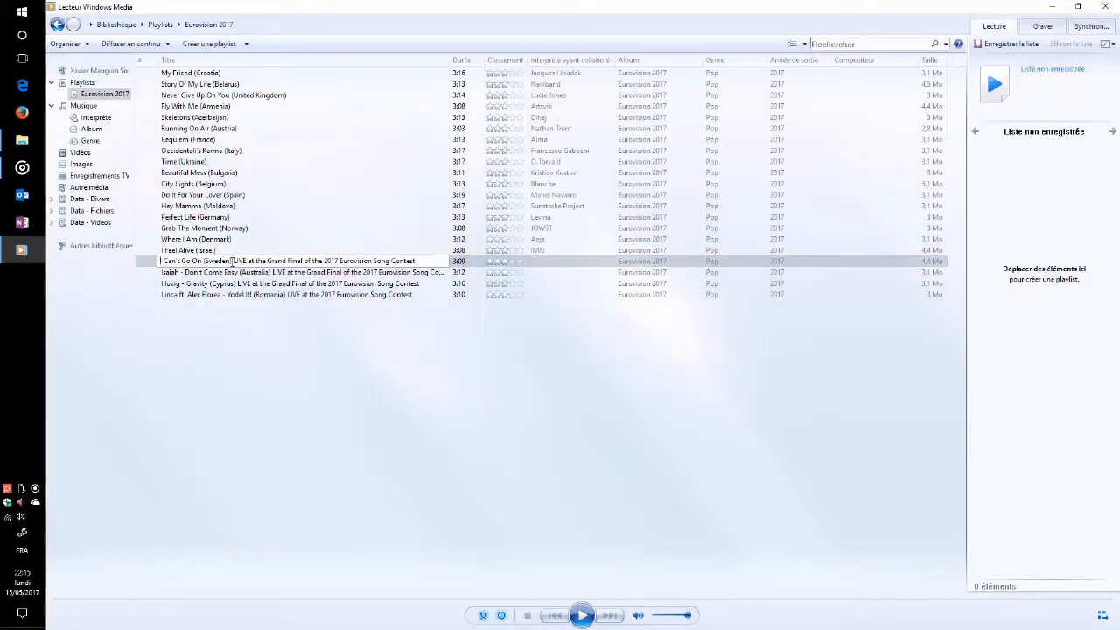
{"action": "key", "text": "shift+End"}
{"action": "key", "text": "Delete"}
Set the Interprète ayant collaboré of the Sweden track to Robin Bengtsson
{"action": "right_click", "coordinate": [532, 265]}
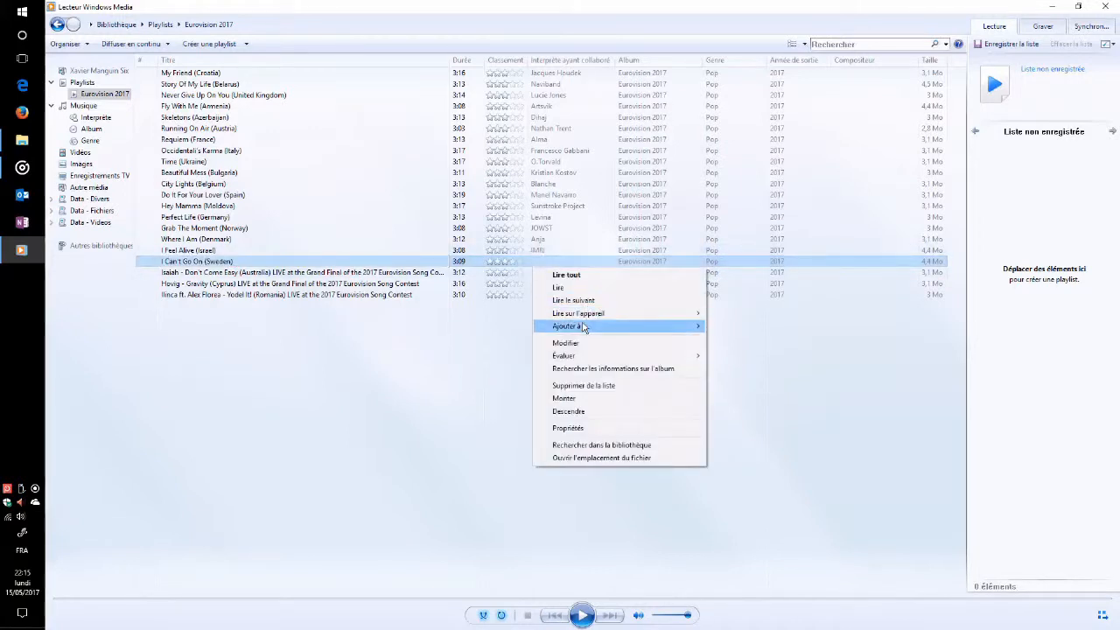
{"action": "left_click", "coordinate": [576, 343]}
{"action": "key", "text": "ctrl+v"}
{"action": "key", "text": "Return"}
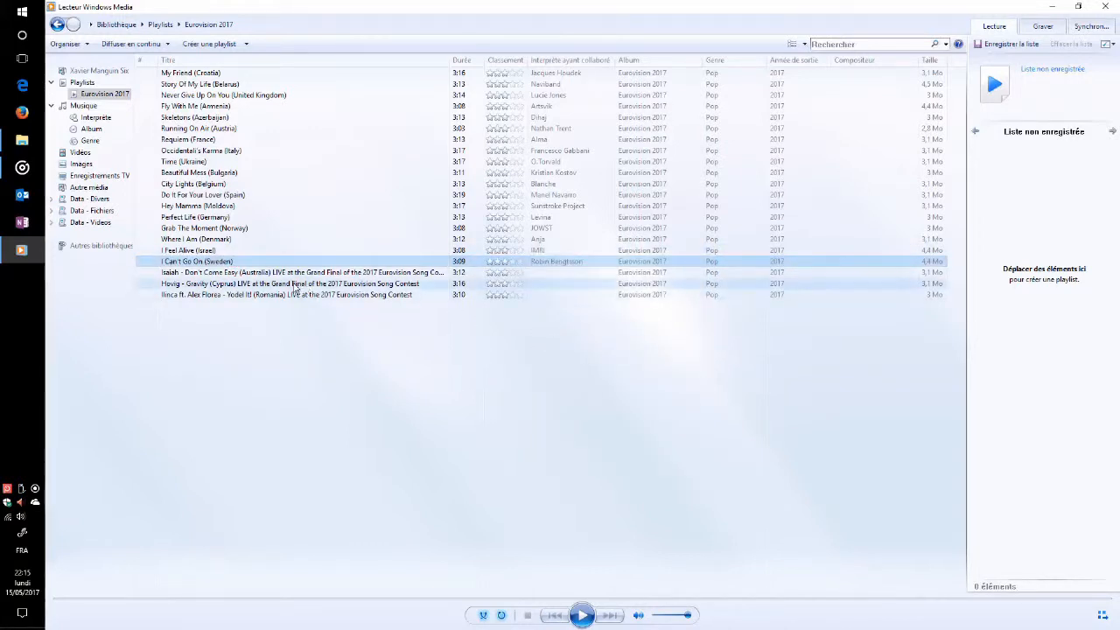
Shorten the Australia track's title to Don't Come Easy (Australia), removing the artist name and live event text
{"action": "right_click", "coordinate": [268, 274]}
{"action": "left_click", "coordinate": [311, 354]}
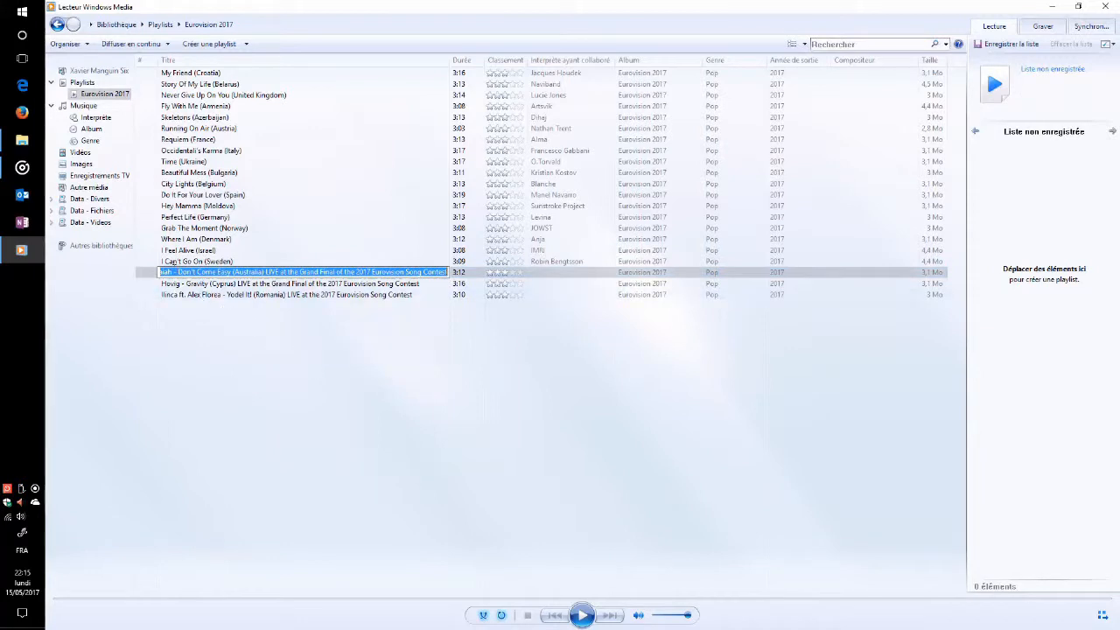
{"action": "left_click", "coordinate": [173, 272]}
{"action": "key", "text": "BackSpace"}
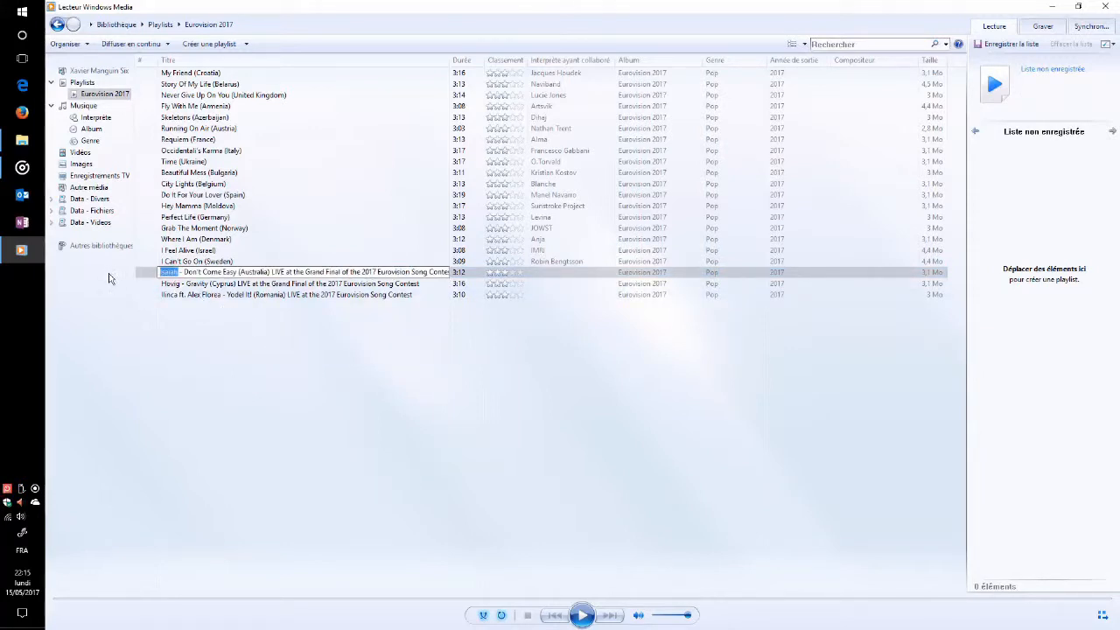
{"action": "key", "text": "Delete"}
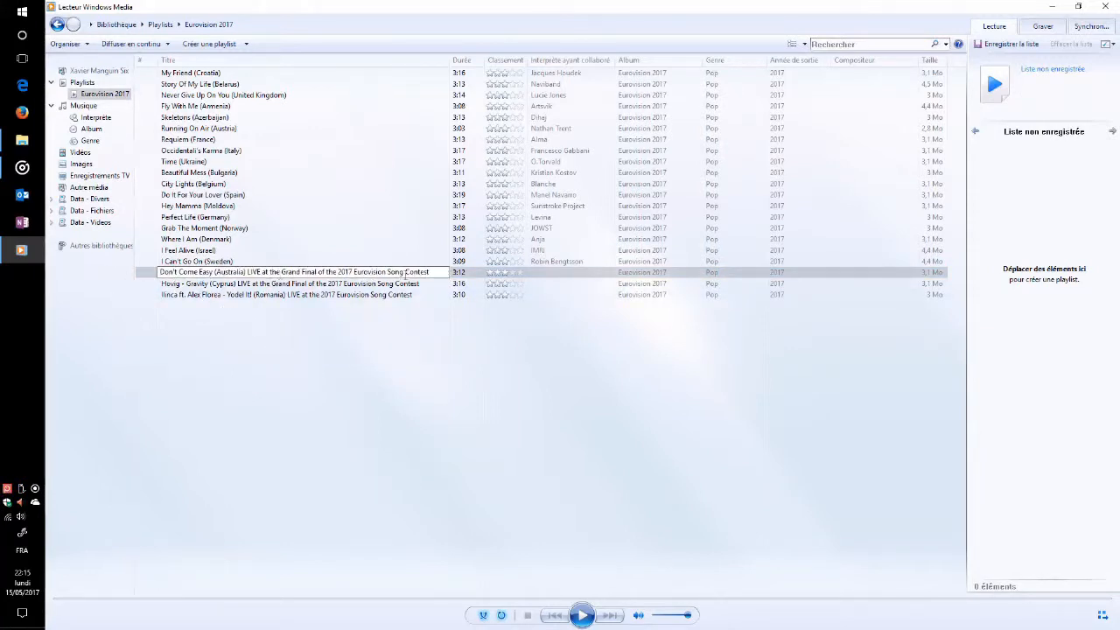
{"action": "left_click_drag", "start_coordinate": [438, 271], "coordinate": [248, 267]}
{"action": "key", "text": "Delete"}
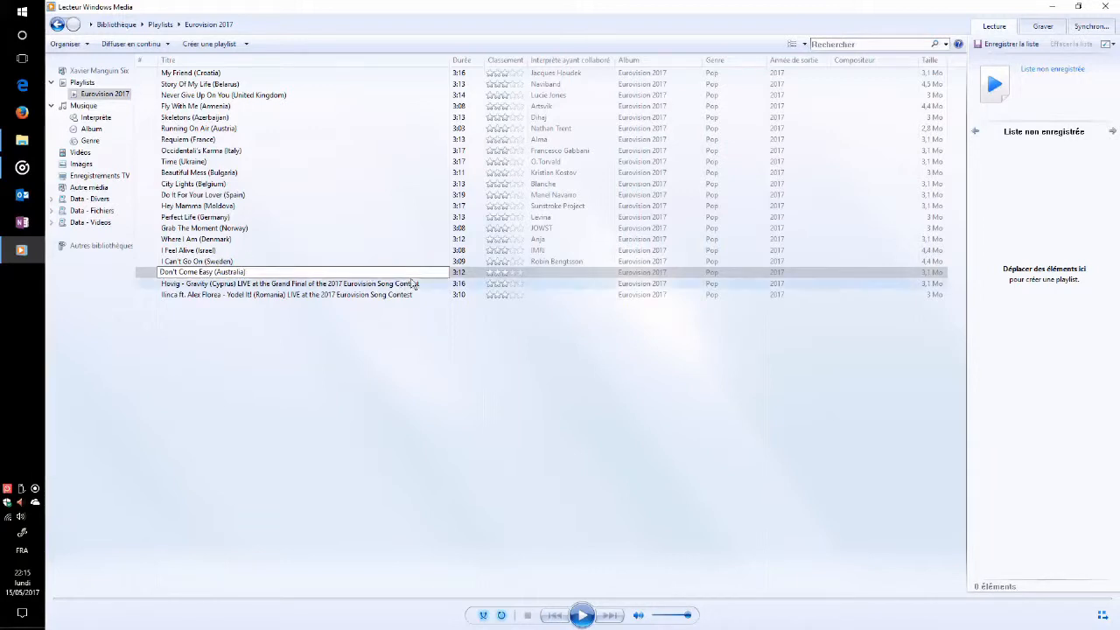
{"action": "key", "text": "Return"}
Set the Interprète ayant collaboré of the Australia track to Isaiah
{"action": "right_click", "coordinate": [546, 276]}
{"action": "left_click", "coordinate": [581, 355]}
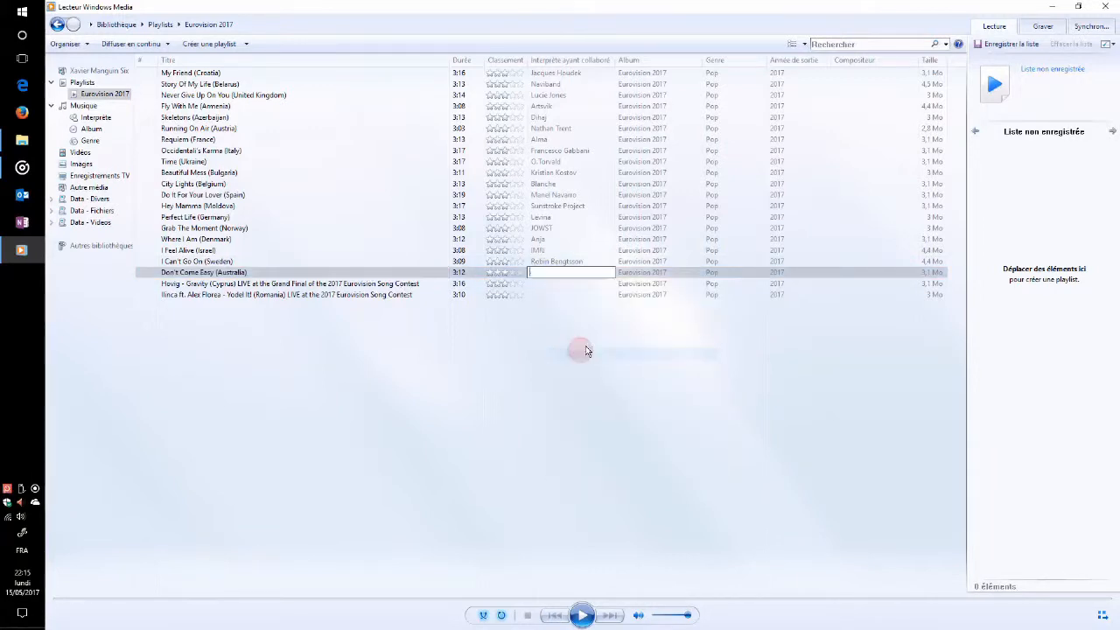
{"action": "key", "text": "Return"}
Shorten the Cyprus track's title to Gravity (Cyprus), removing the artist name and live event text
{"action": "right_click", "coordinate": [230, 286]}
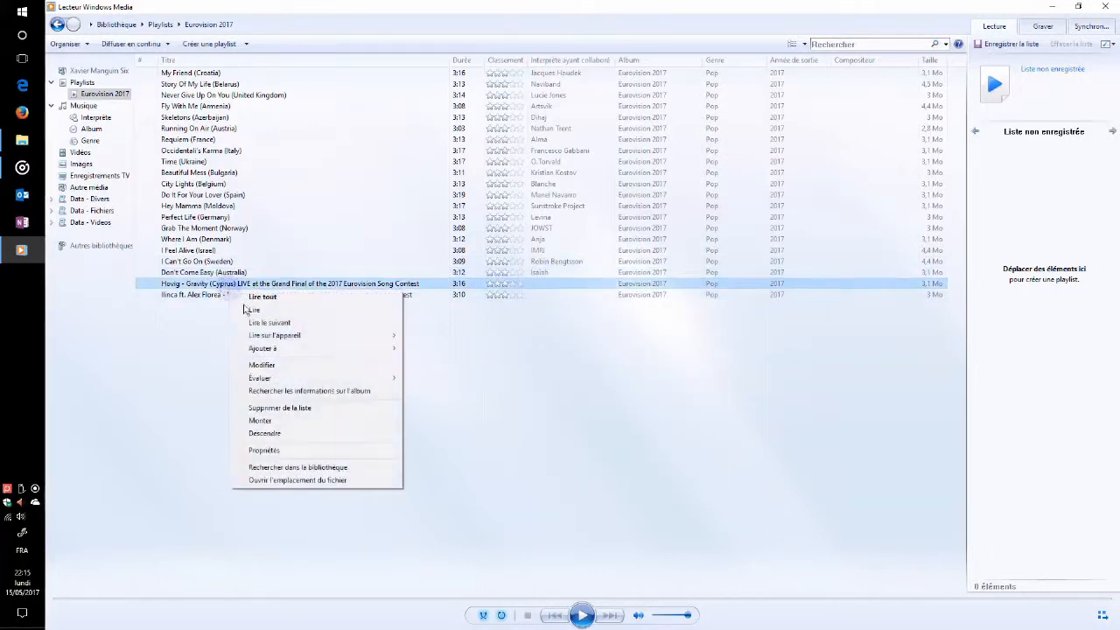
{"action": "left_click", "coordinate": [271, 372]}
{"action": "double_click", "coordinate": [170, 282]}
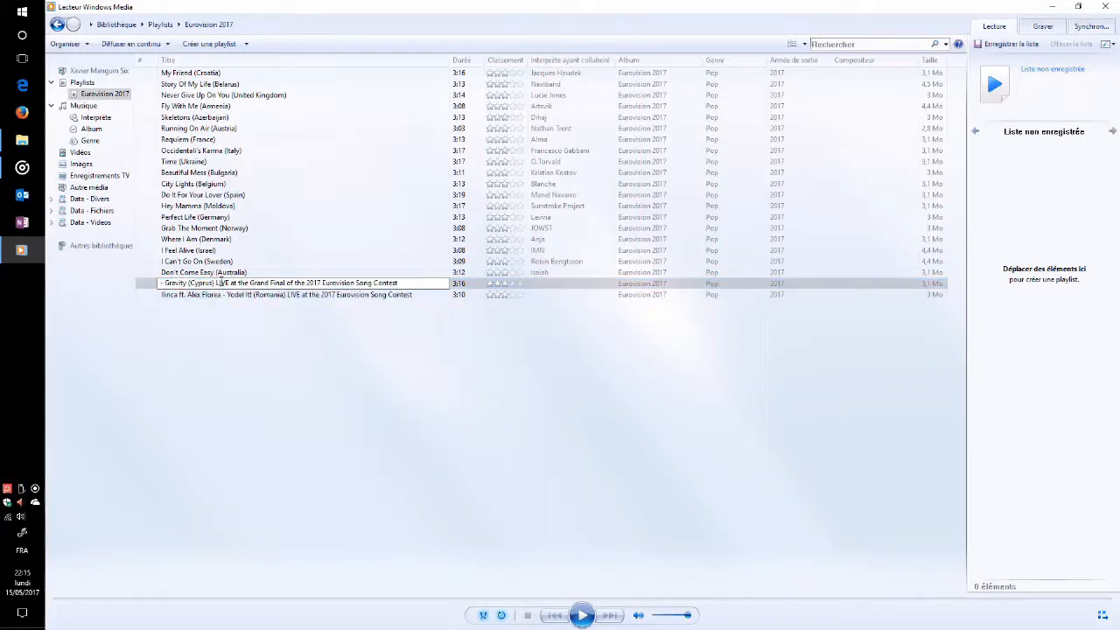
{"action": "key", "text": "Delete"}
{"action": "key", "text": "Delete"}
{"action": "key", "text": "Delete"}
{"action": "left_click_drag", "start_coordinate": [211, 283], "coordinate": [424, 284]}
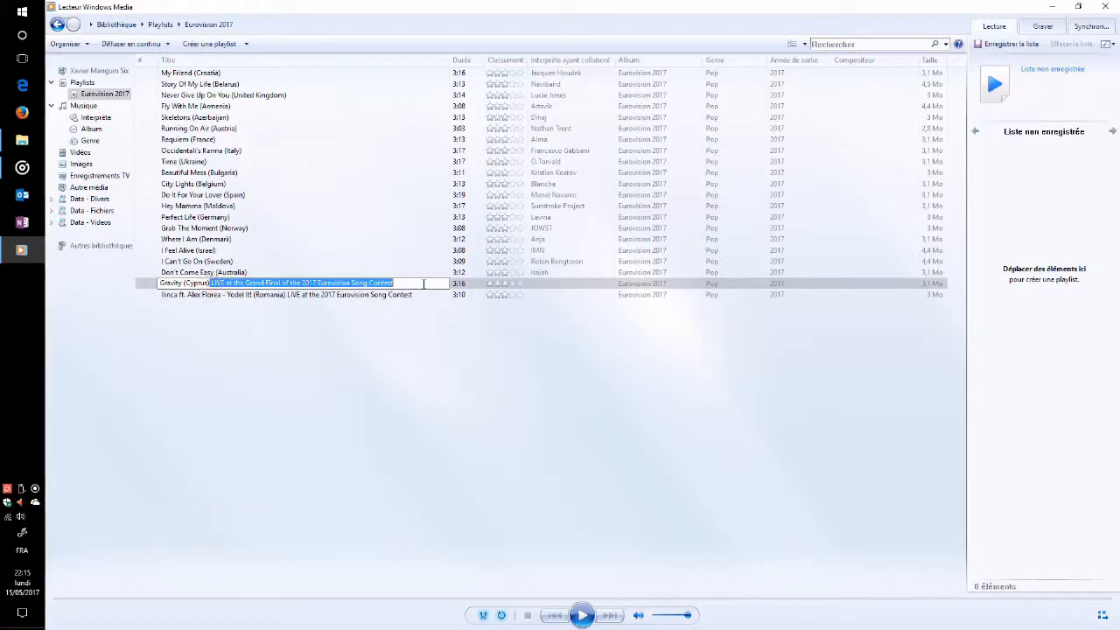
{"action": "key", "text": "Delete"}
Set the Interprète ayant collaboré of the Cyprus track to Hovig
{"action": "right_click", "coordinate": [545, 293]}
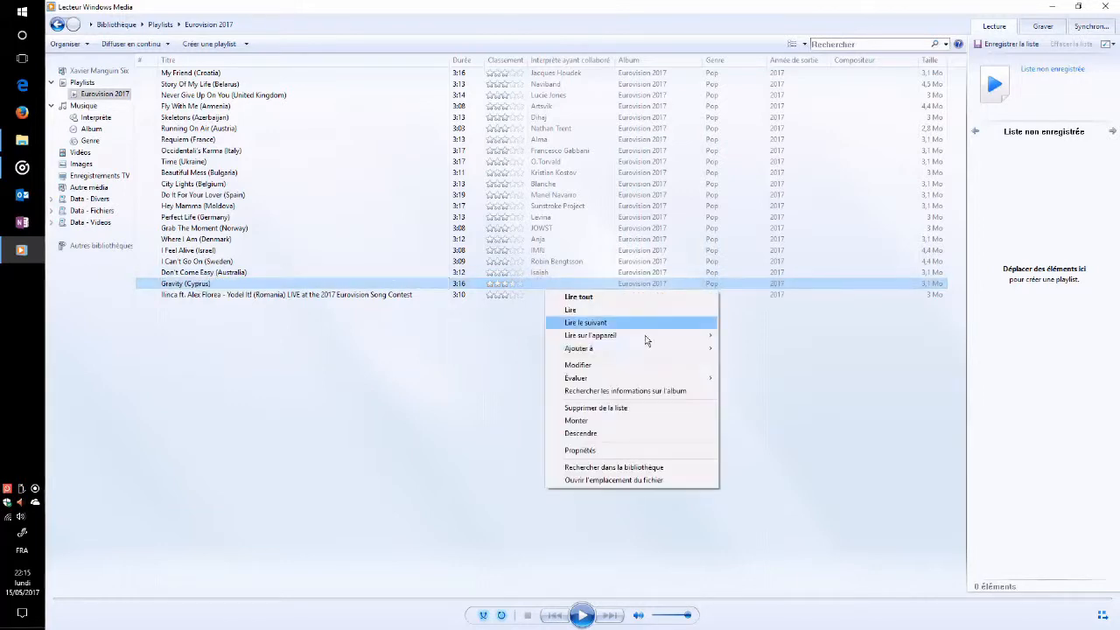
{"action": "left_click", "coordinate": [609, 368]}
{"action": "type", "text": "Hovig"}
{"action": "left_click", "coordinate": [261, 297]}
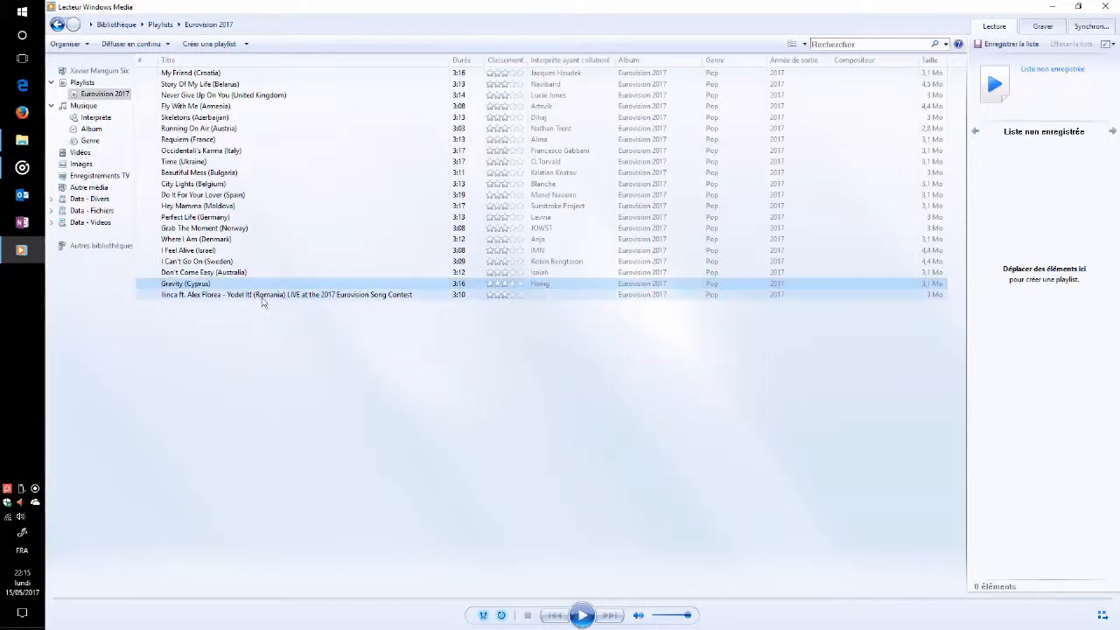
Shorten the Romania track's title to Yodel It! (Romania), removing the artist names and live event text
{"action": "right_click", "coordinate": [202, 299]}
{"action": "left_click", "coordinate": [236, 376]}
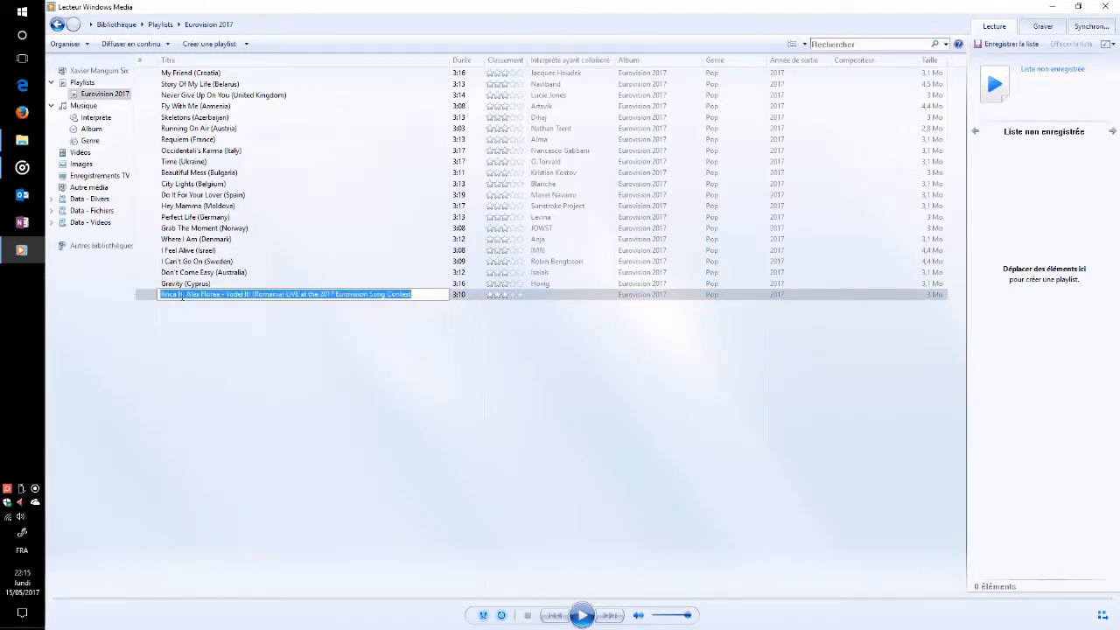
{"action": "left_click_drag", "start_coordinate": [222, 295], "coordinate": [101, 303]}
{"action": "key", "text": "ctrl+c"}
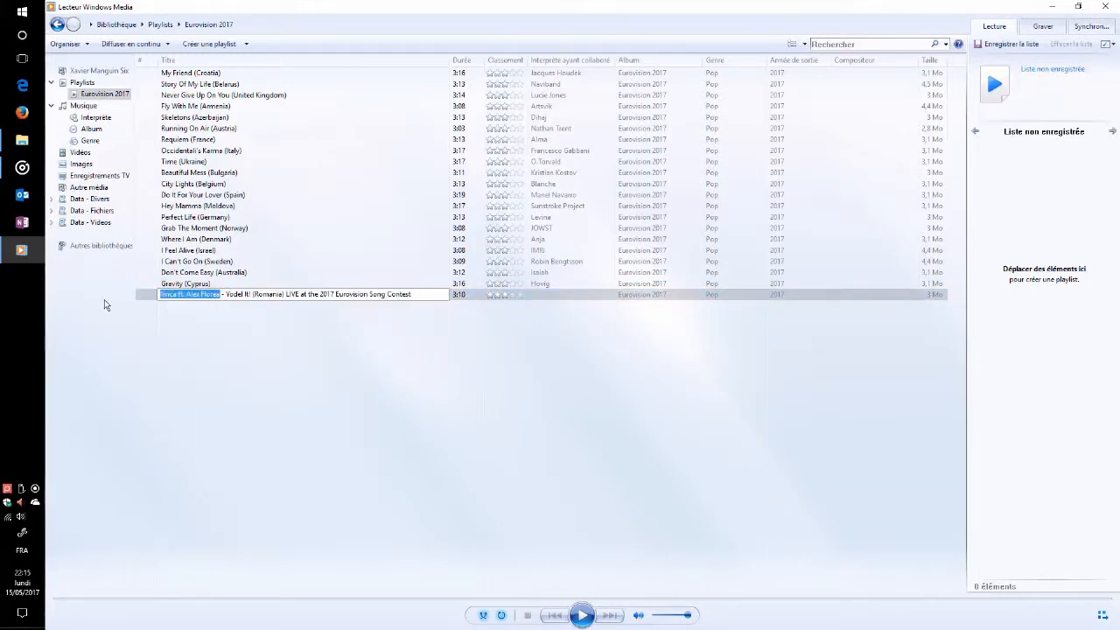
{"action": "key", "text": "Delete"}
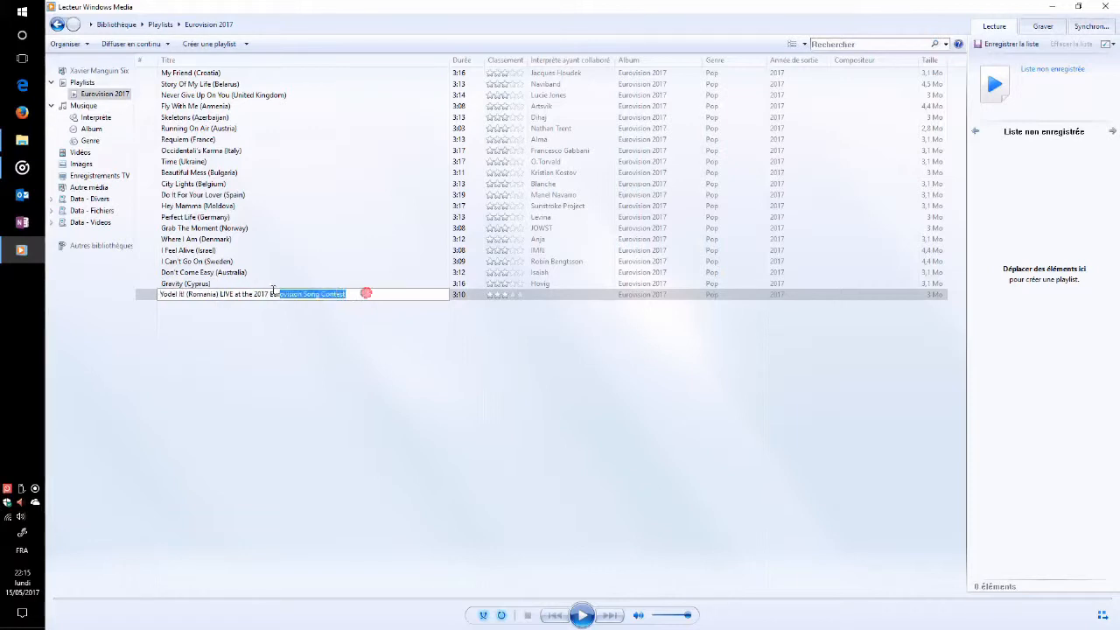
{"action": "left_click_drag", "start_coordinate": [225, 289], "coordinate": [218, 295]}
{"action": "key", "text": "Delete"}
Set the Interprète ayant collaboré of the Romania track to Ilinca ft. Alex Florea
{"action": "right_click", "coordinate": [545, 297]}
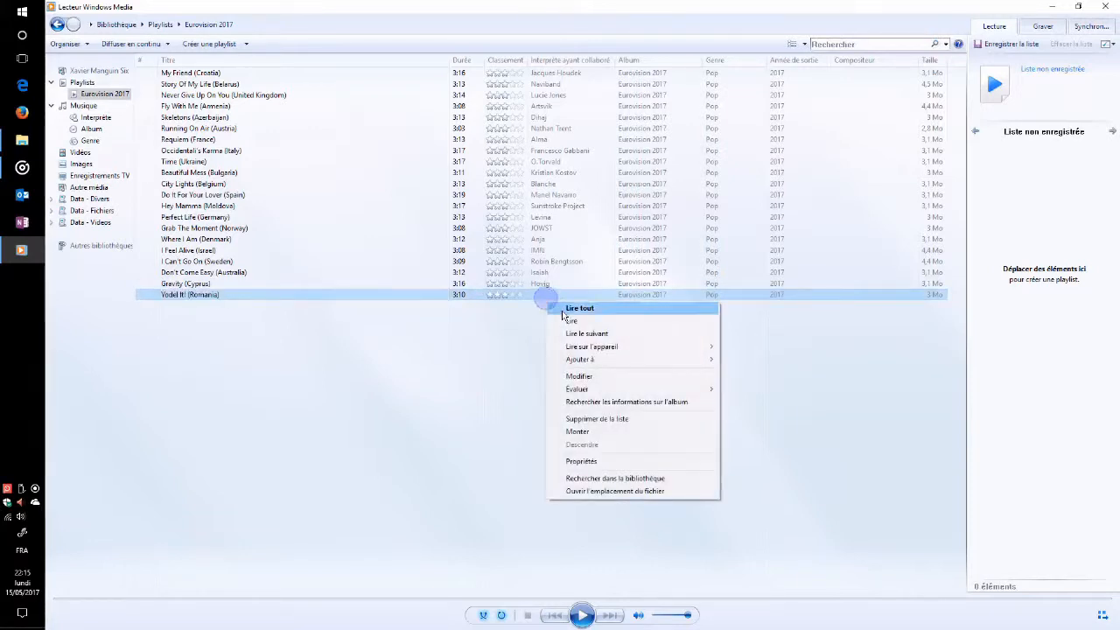
{"action": "left_click", "coordinate": [581, 375]}
{"action": "key", "text": "ctrl+v"}
{"action": "key", "text": "Return"}
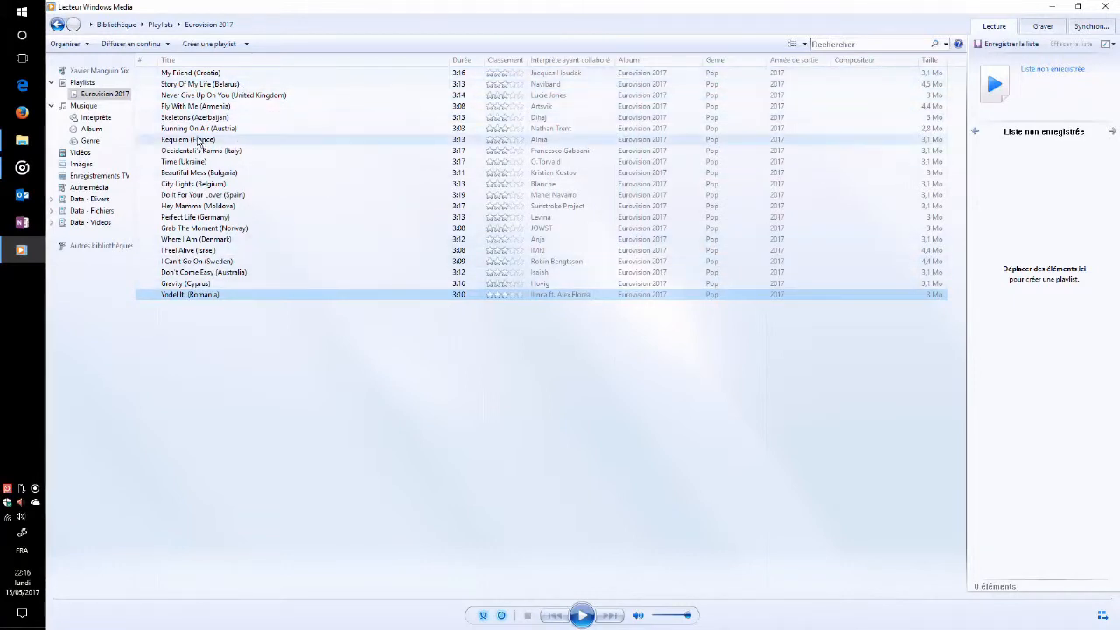
Check how the music library groups the tagged tracks by Interprète, Album and Genre
{"action": "left_click", "coordinate": [96, 117]}
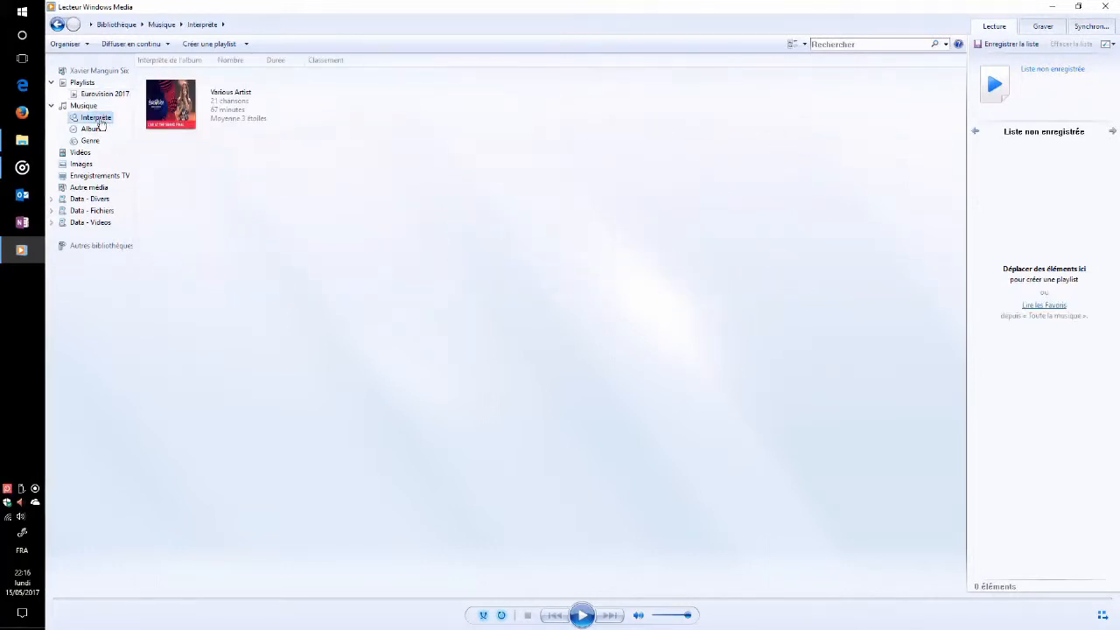
{"action": "left_click", "coordinate": [89, 130]}
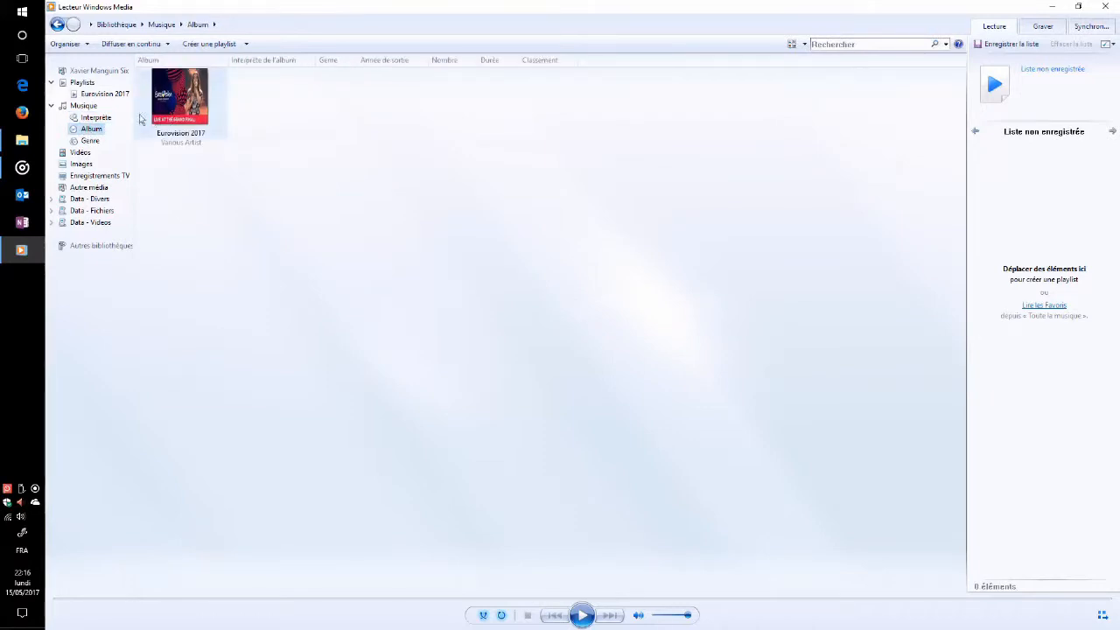
{"action": "left_click", "coordinate": [97, 118]}
{"action": "left_click", "coordinate": [91, 141]}
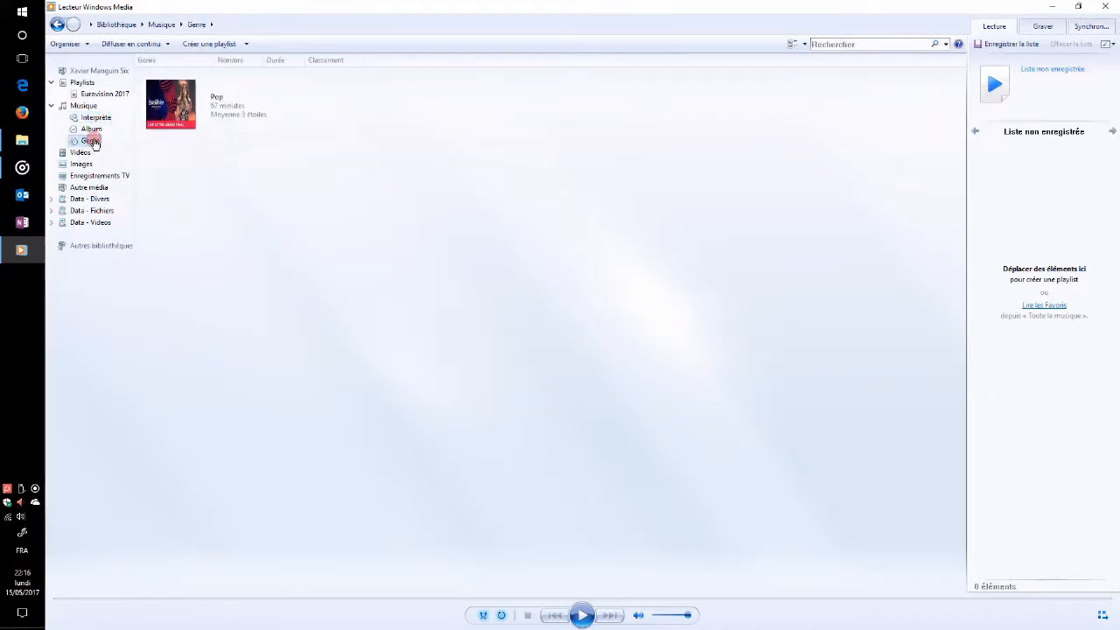
Review the Eurovision 2017 album's track list in Windows Media Player and in Groove Musique, returning to the player's album overview
{"action": "left_click", "coordinate": [89, 130]}
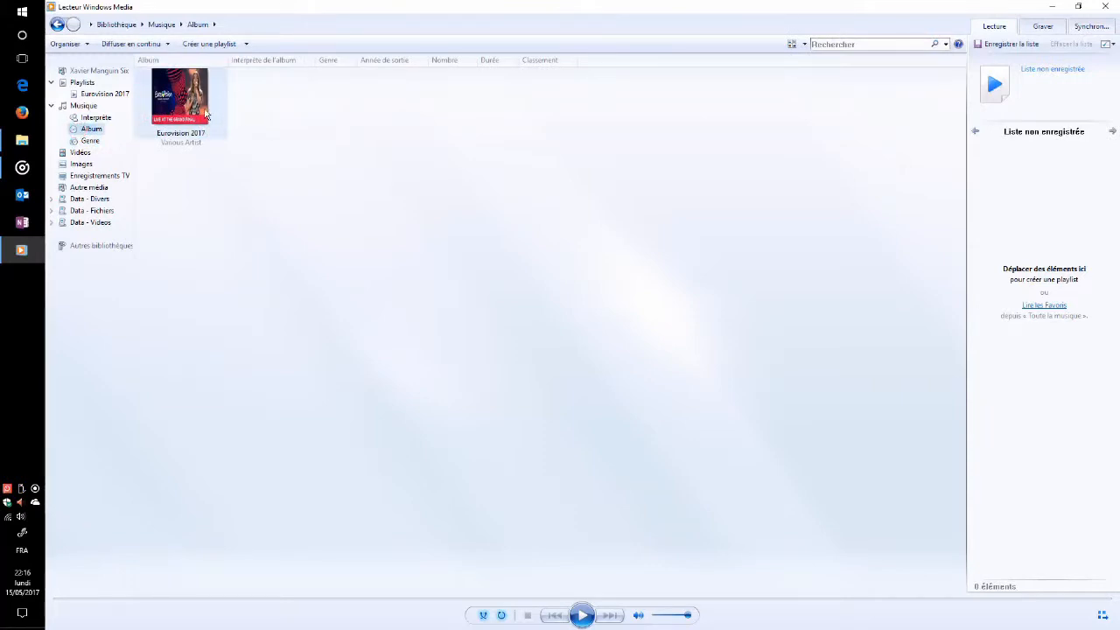
{"action": "double_click", "coordinate": [206, 114]}
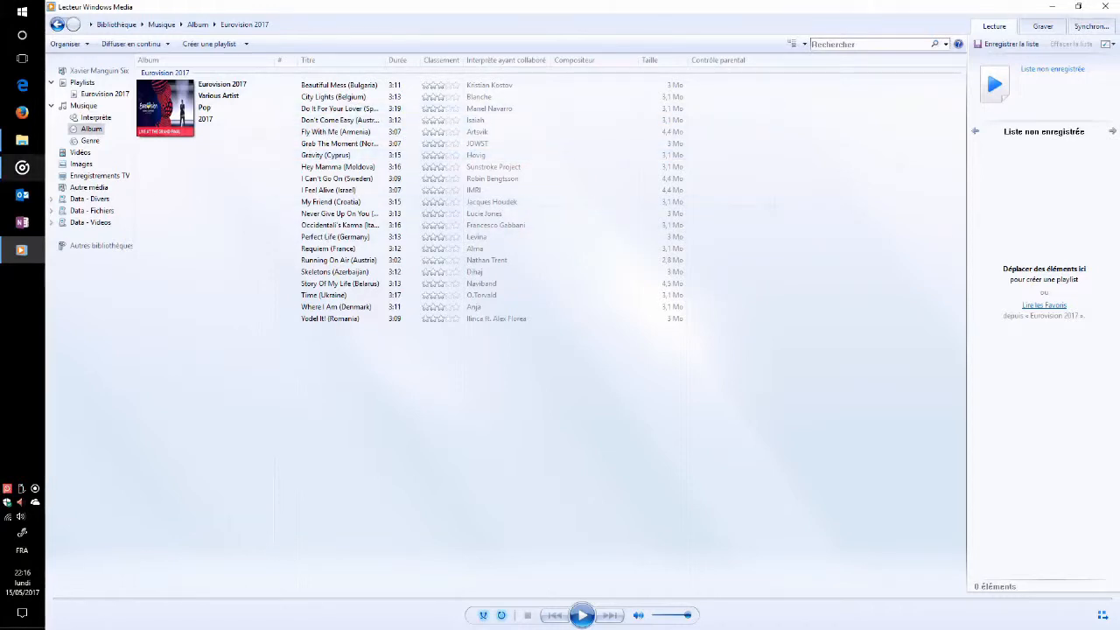
{"action": "mouse_move", "coordinate": [22, 175]}
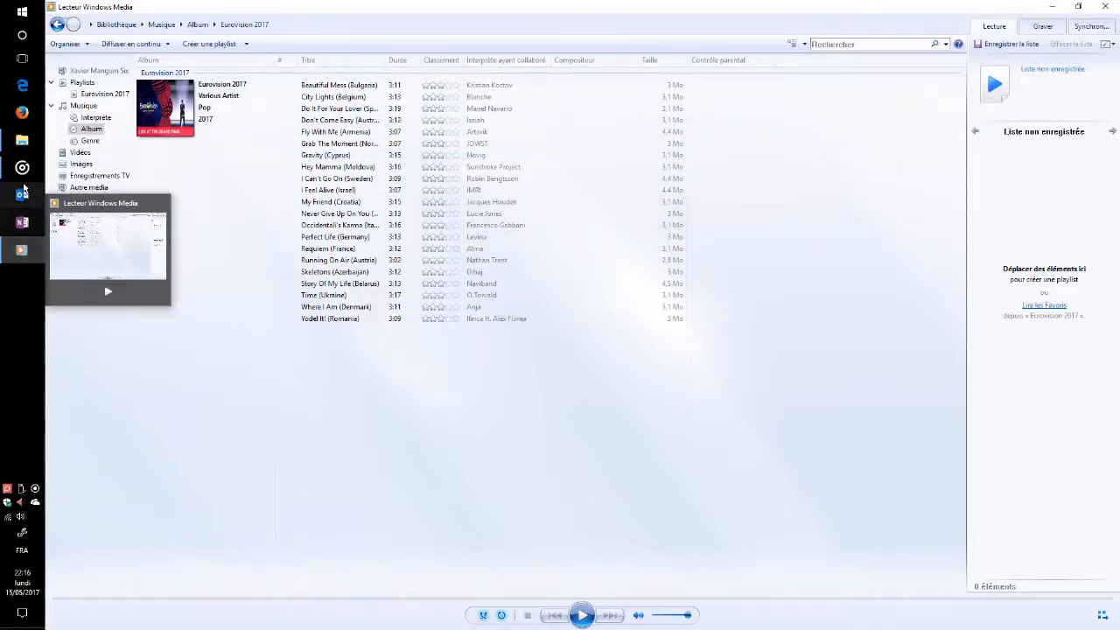
{"action": "left_click", "coordinate": [22, 167]}
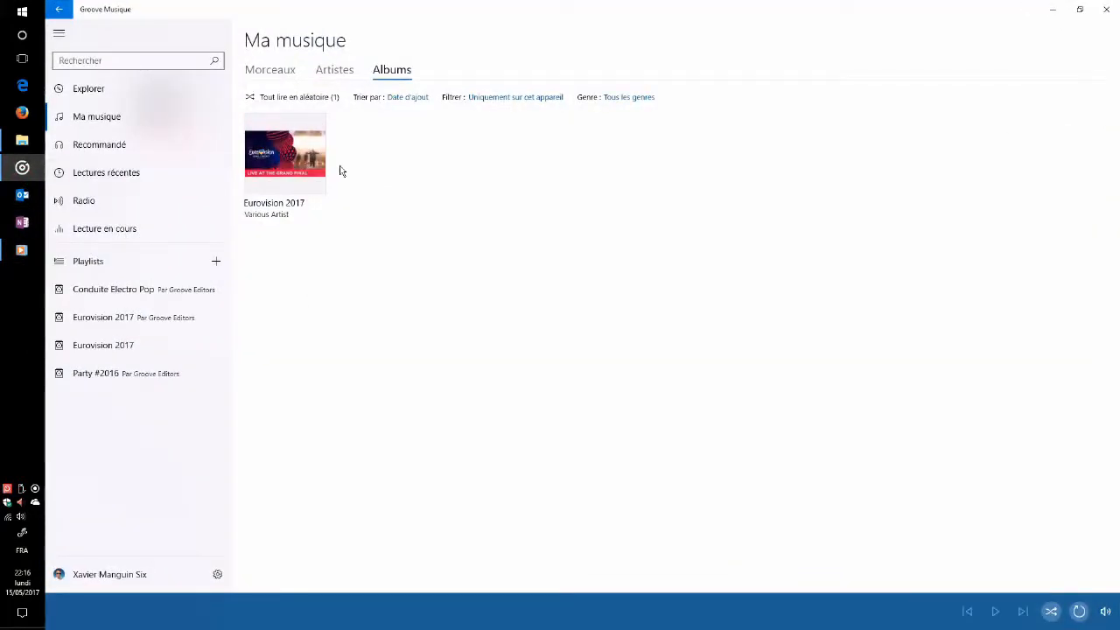
{"action": "mouse_move", "coordinate": [303, 144]}
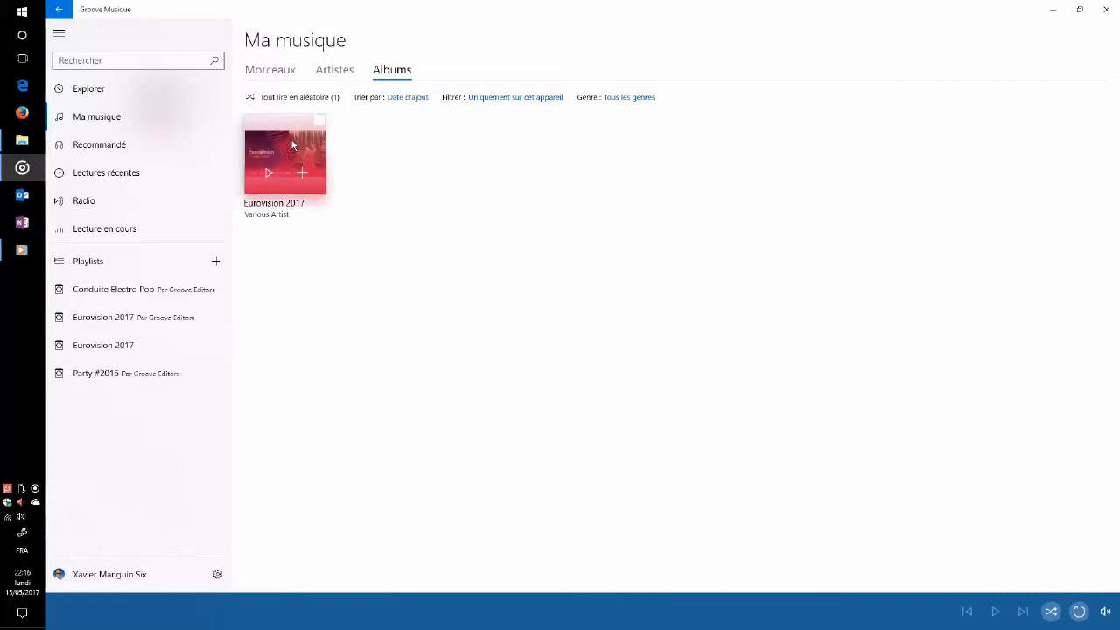
{"action": "left_click", "coordinate": [293, 145]}
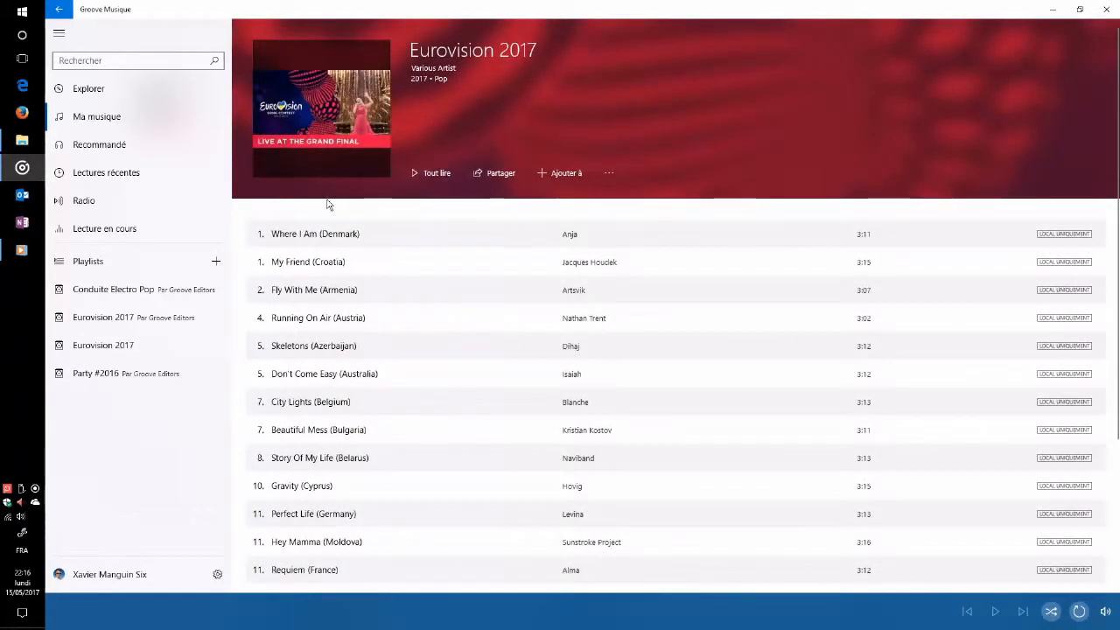
{"action": "scroll", "coordinate": [443, 280], "scroll_direction": "down", "scroll_amount": 3}
{"action": "scroll", "coordinate": [465, 383], "scroll_direction": "up", "scroll_amount": 5}
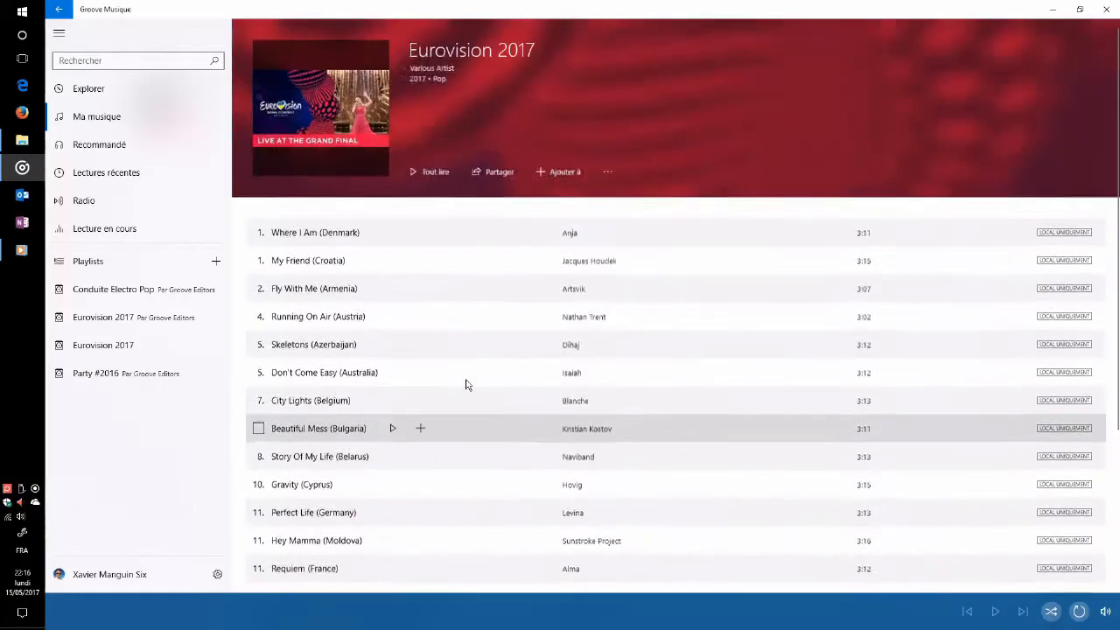
{"action": "left_click", "coordinate": [1052, 9]}
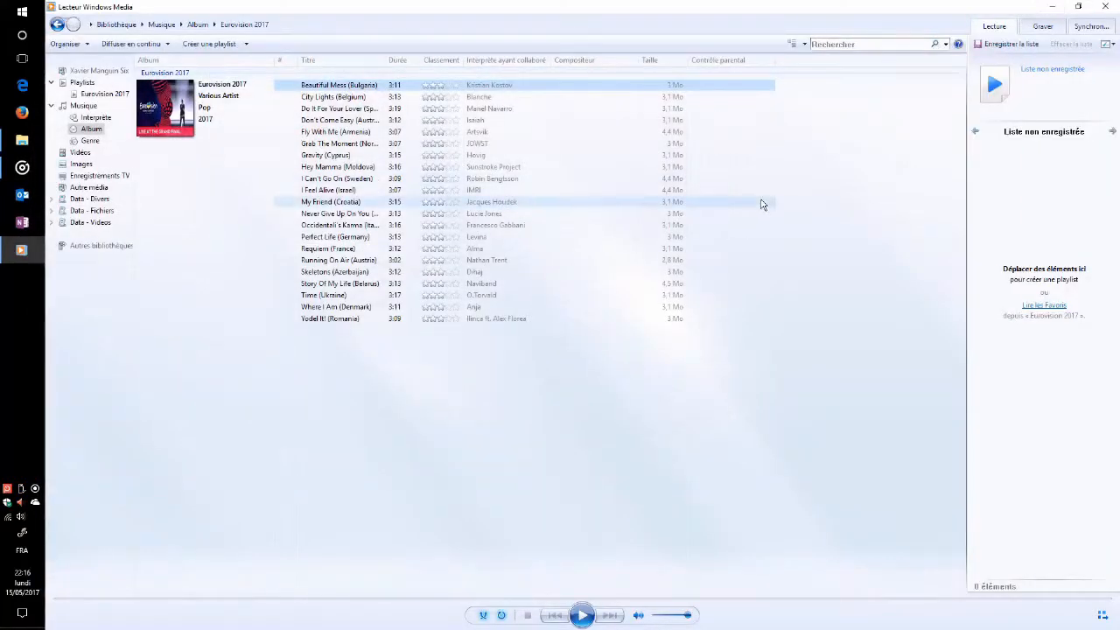
{"action": "left_click", "coordinate": [83, 131]}
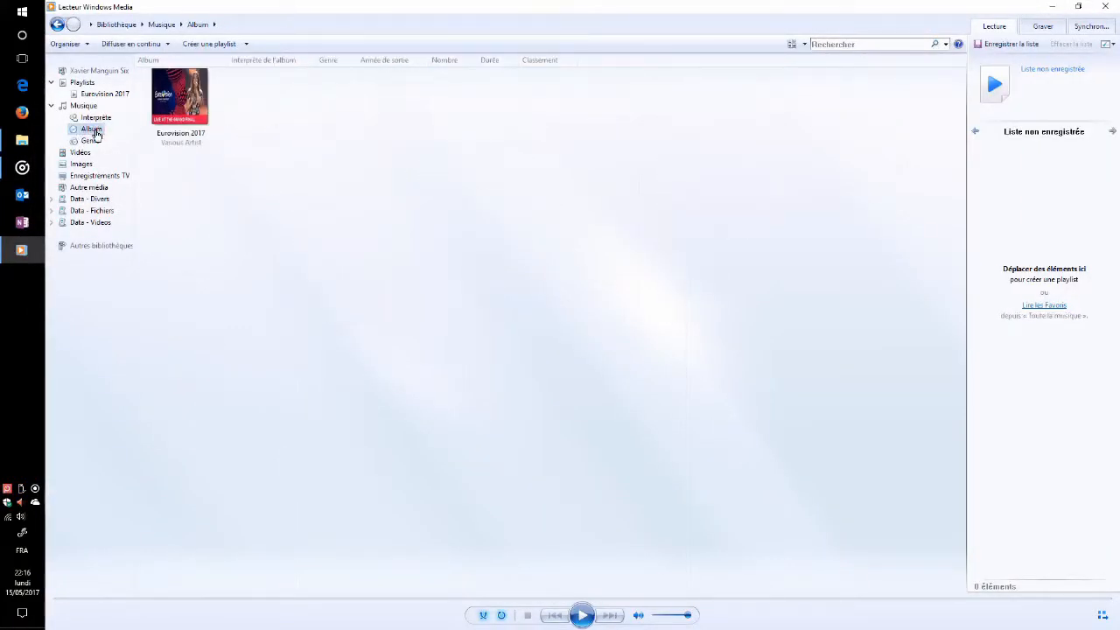
Switch to Firefox, search Bing for "Eurovision 2017" and show the image results
{"action": "left_click", "coordinate": [23, 86]}
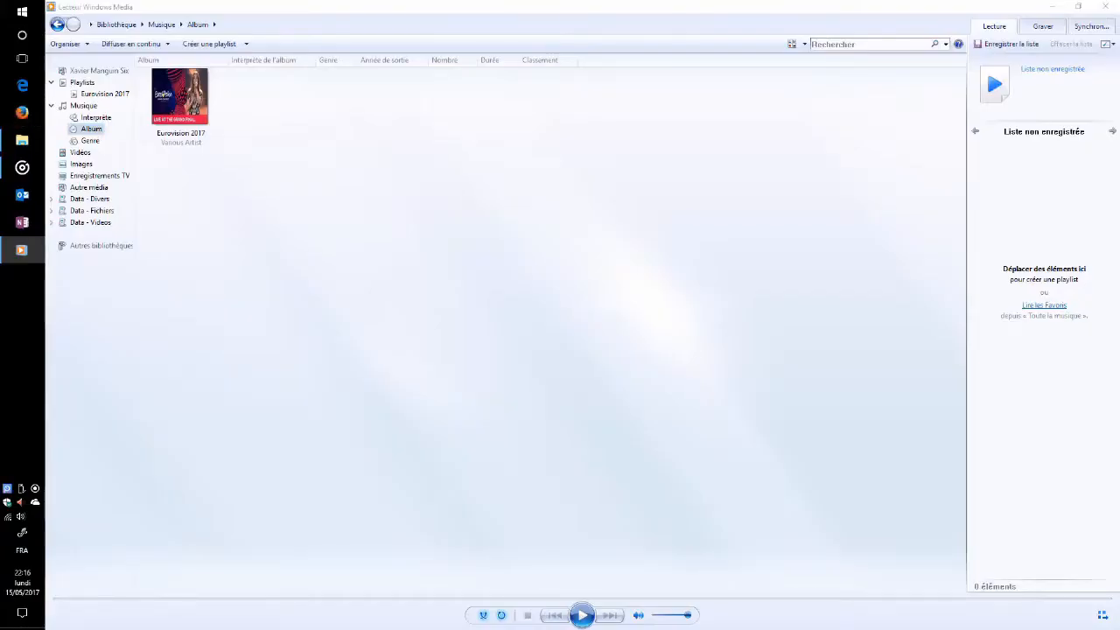
{"action": "left_click", "coordinate": [22, 112]}
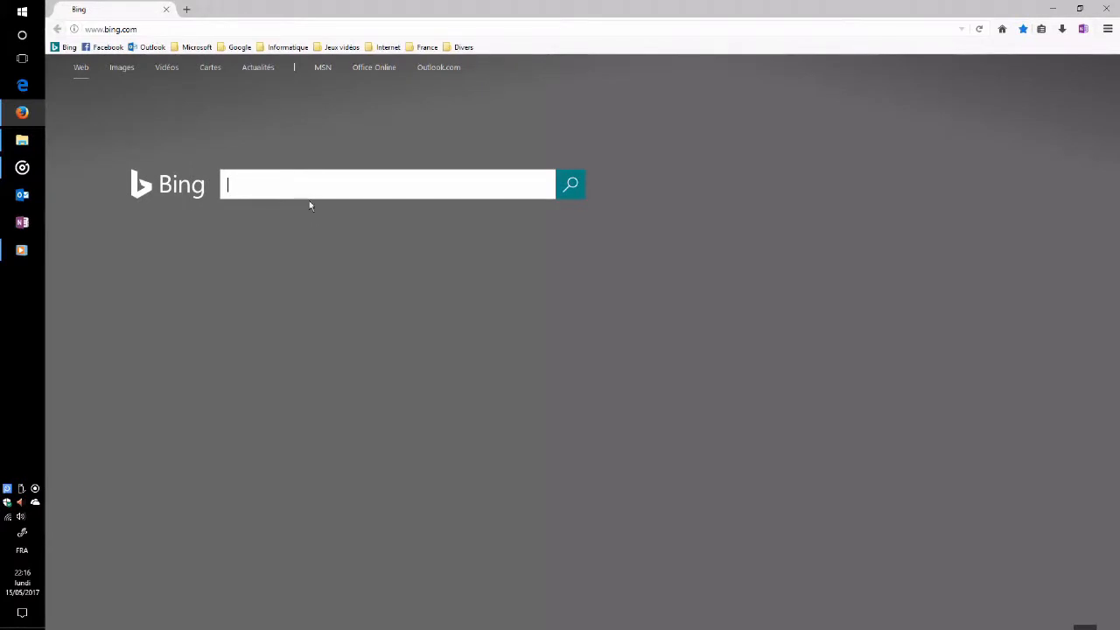
{"action": "type", "text": "Euro"}
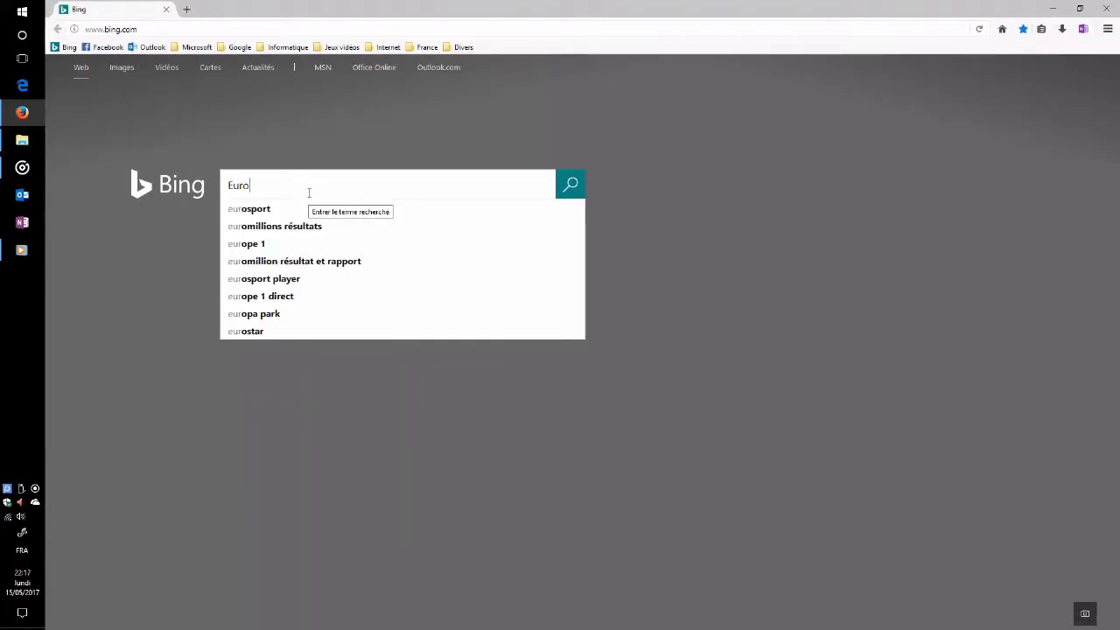
{"action": "type", "text": "vision 2017"}
{"action": "key", "text": "Return"}
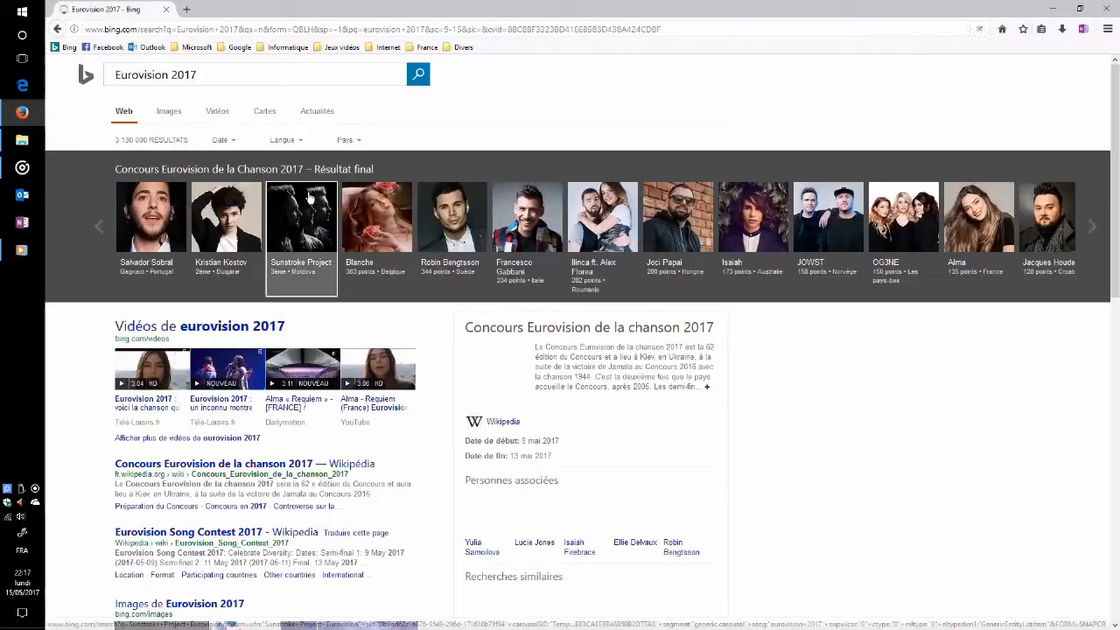
{"action": "left_click", "coordinate": [174, 113]}
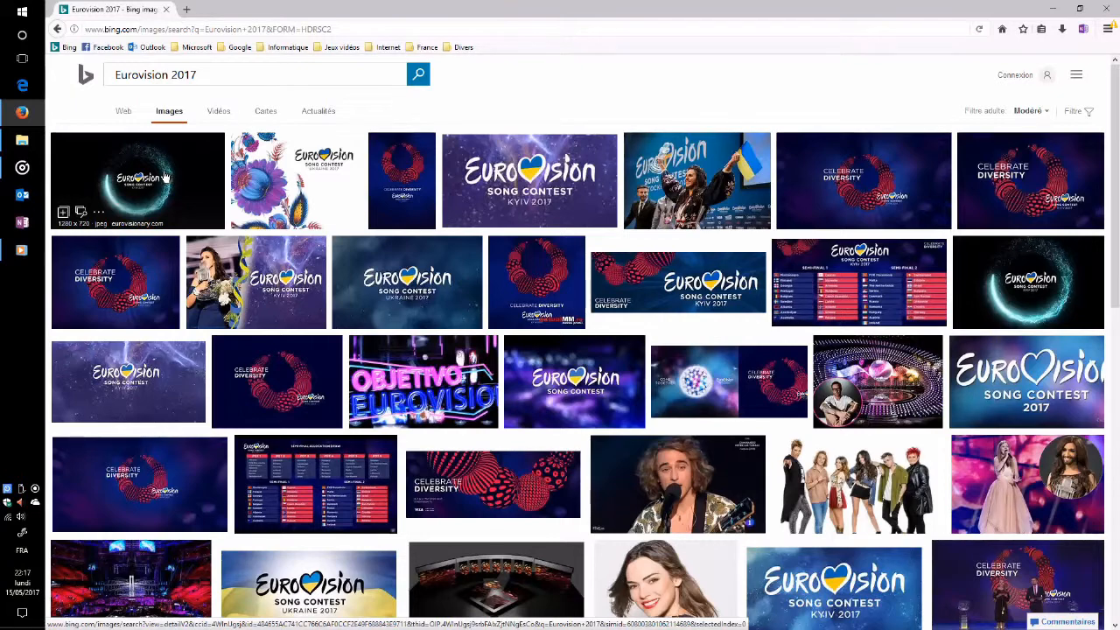
Save the Eurovision logo picture with the glowing blue ring on black as th.jpg in Téléchargements
{"action": "left_click", "coordinate": [996, 282]}
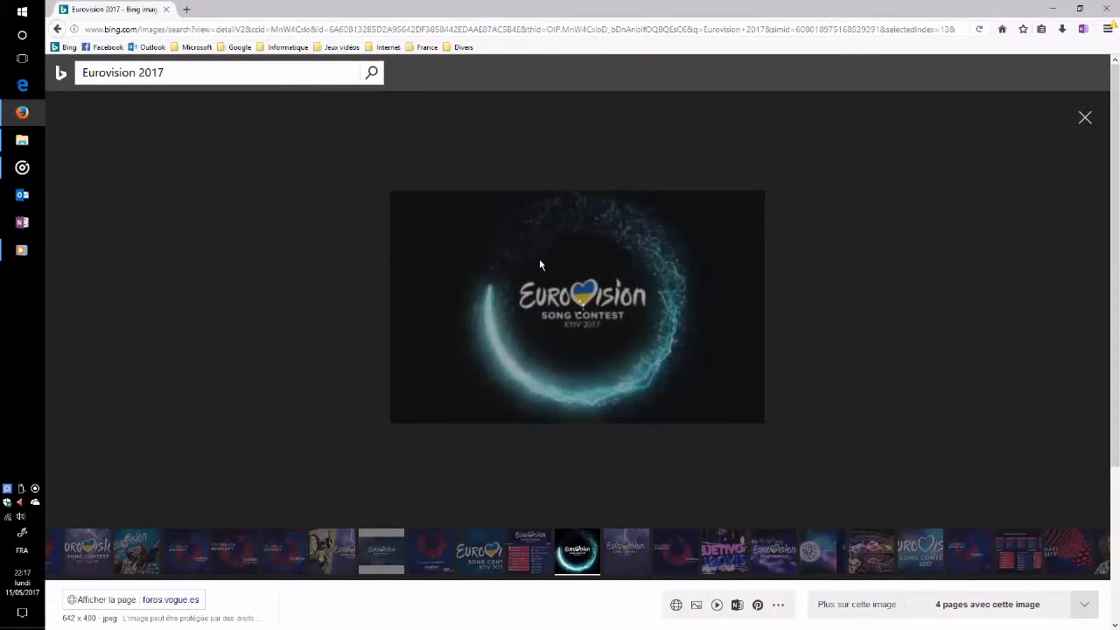
{"action": "right_click", "coordinate": [556, 278]}
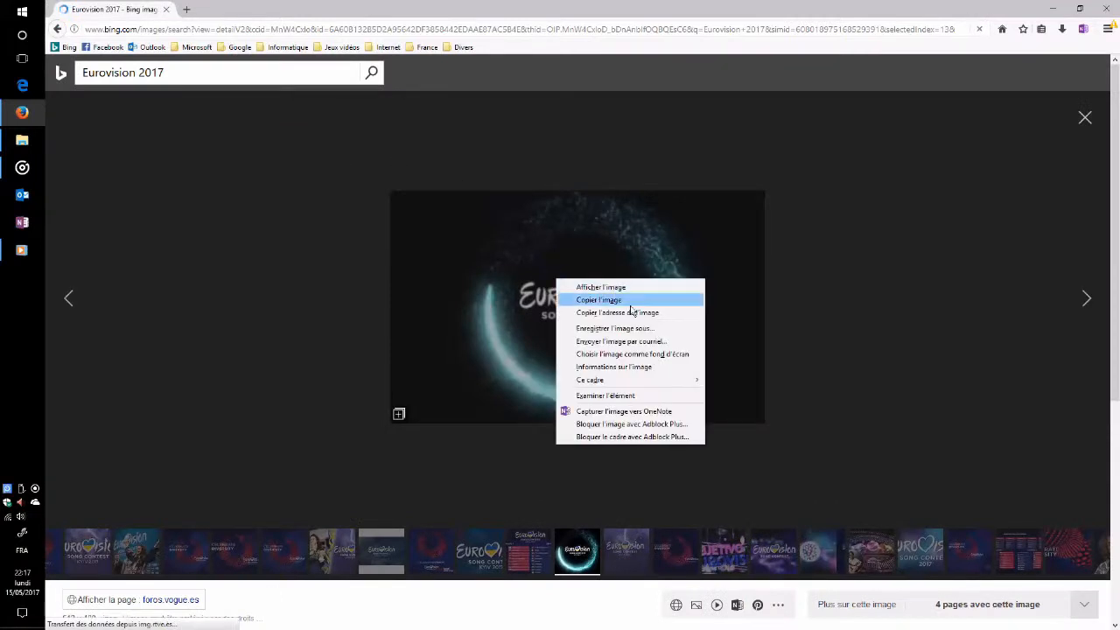
{"action": "left_click", "coordinate": [634, 327]}
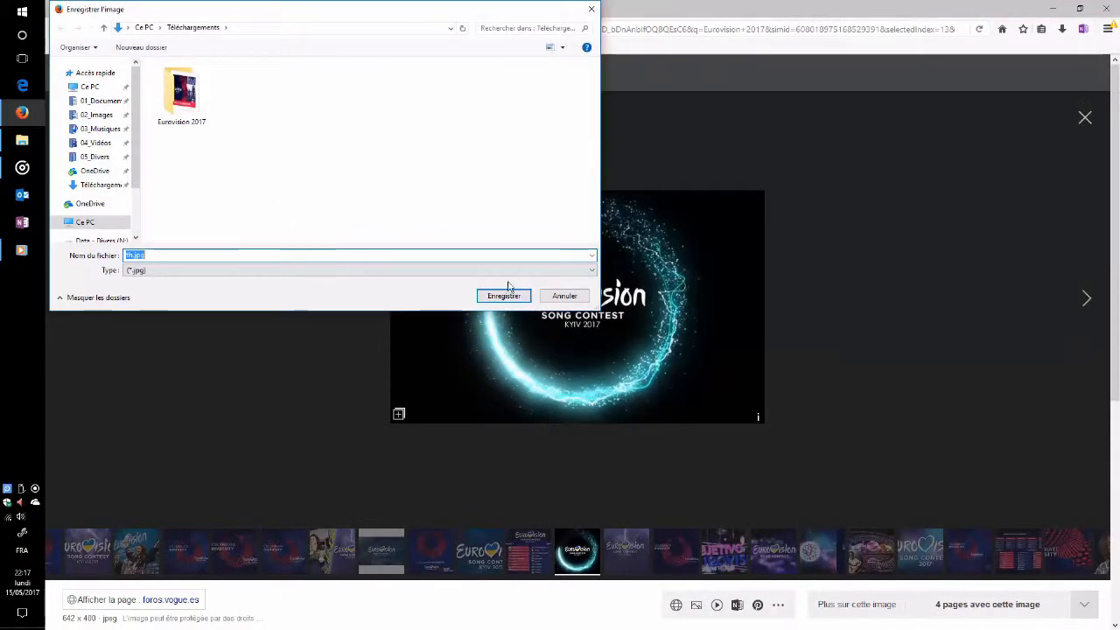
{"action": "left_click", "coordinate": [497, 298]}
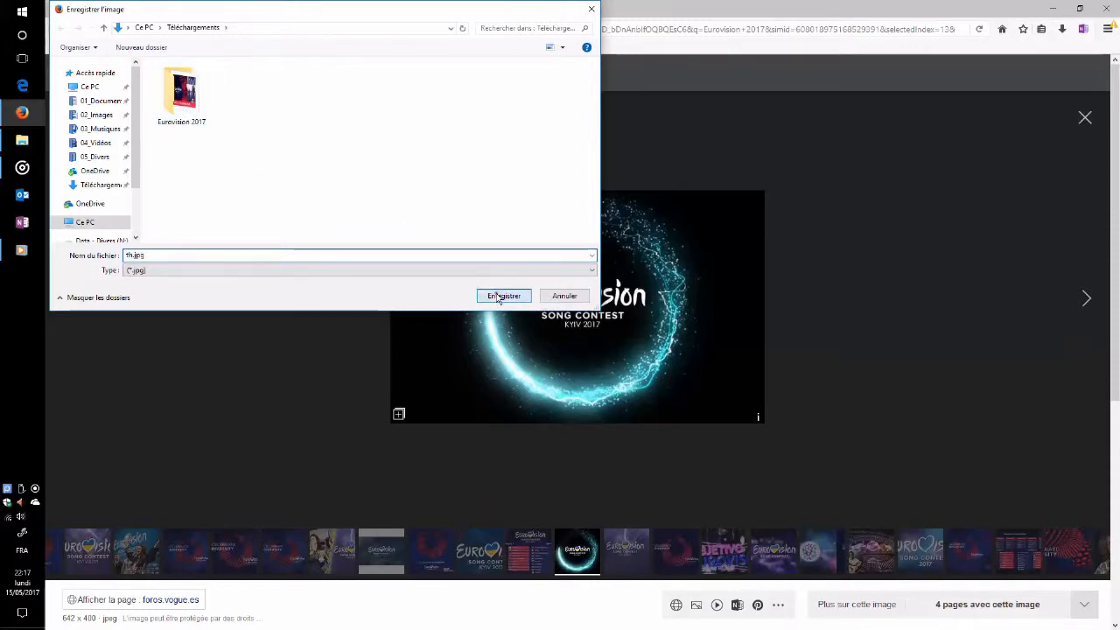
{"action": "left_click", "coordinate": [1052, 8]}
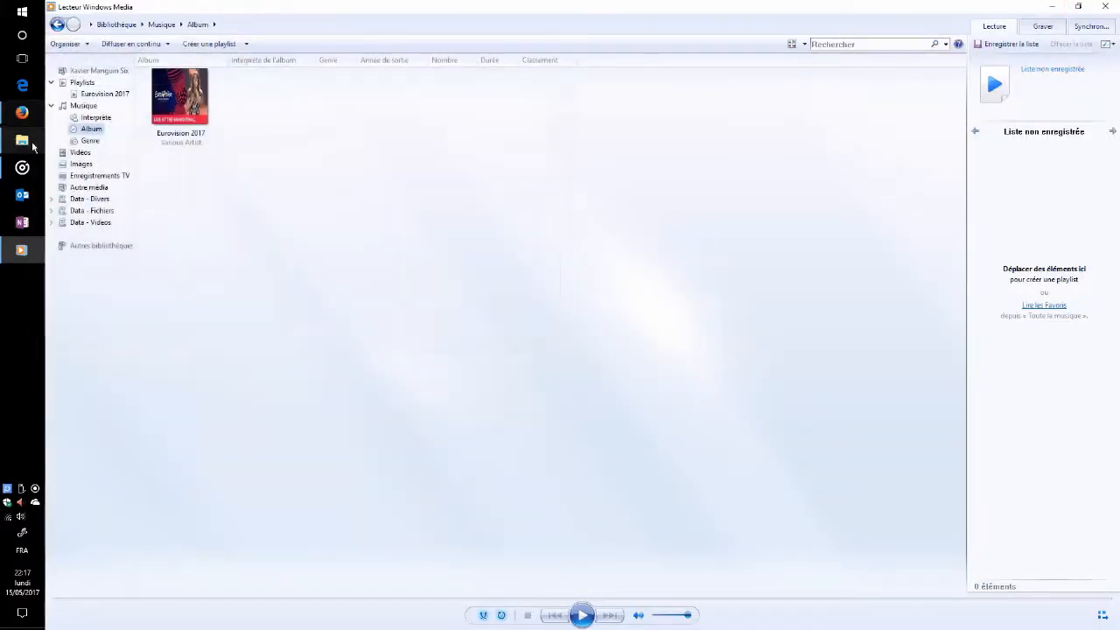
Set th.jpg from the Téléchargements folder as the Eurovision 2017 album's cover in Windows Media Player
{"action": "right_click", "coordinate": [22, 140]}
{"action": "left_click", "coordinate": [96, 99]}
{"action": "left_click_drag", "start_coordinate": [391, 17], "coordinate": [537, 207]}
{"action": "left_click", "coordinate": [463, 266]}
{"action": "left_click_drag", "start_coordinate": [446, 315], "coordinate": [188, 117]}
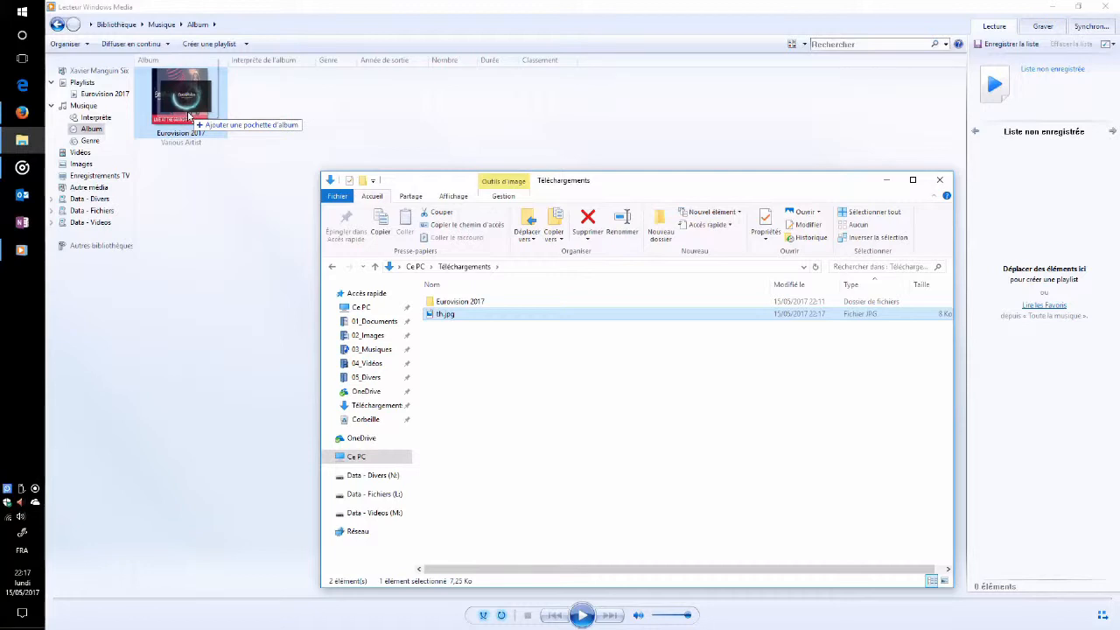
{"action": "left_click_drag", "start_coordinate": [188, 116], "coordinate": [188, 116]}
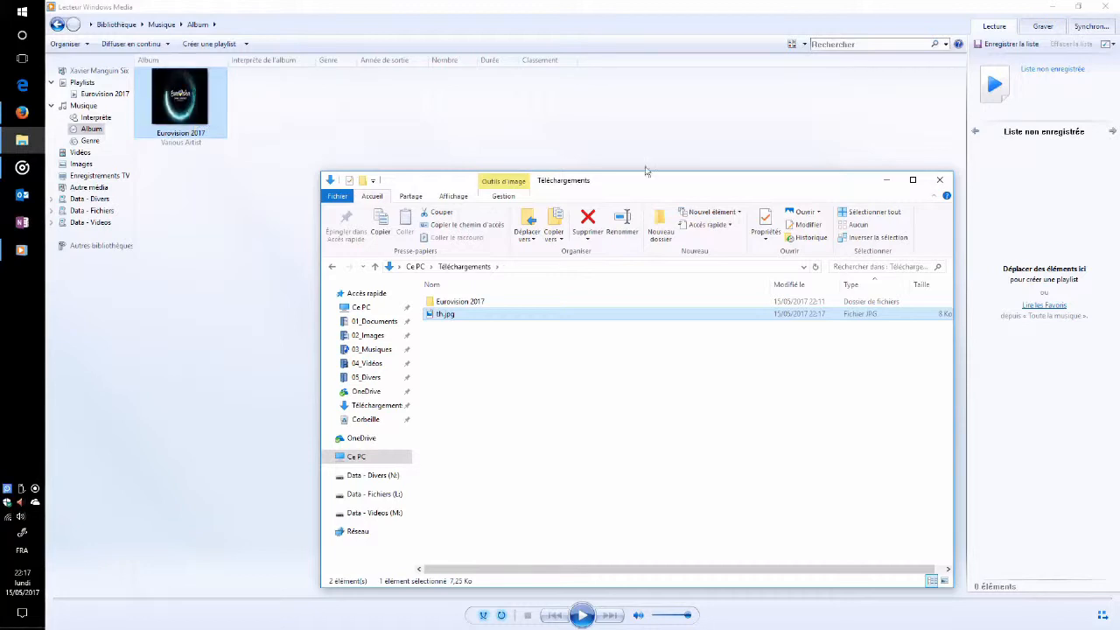
{"action": "left_click", "coordinate": [887, 179]}
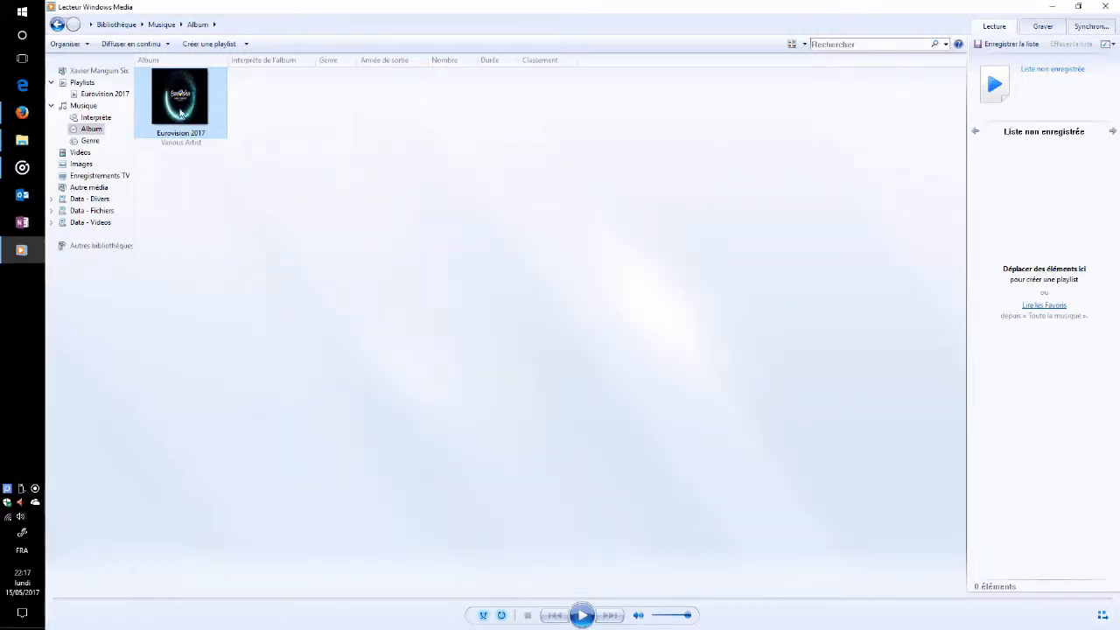
Check the Eurovision 2017 album's new cover in Windows Media Player and in Groove Musique's album list
{"action": "double_click", "coordinate": [182, 112]}
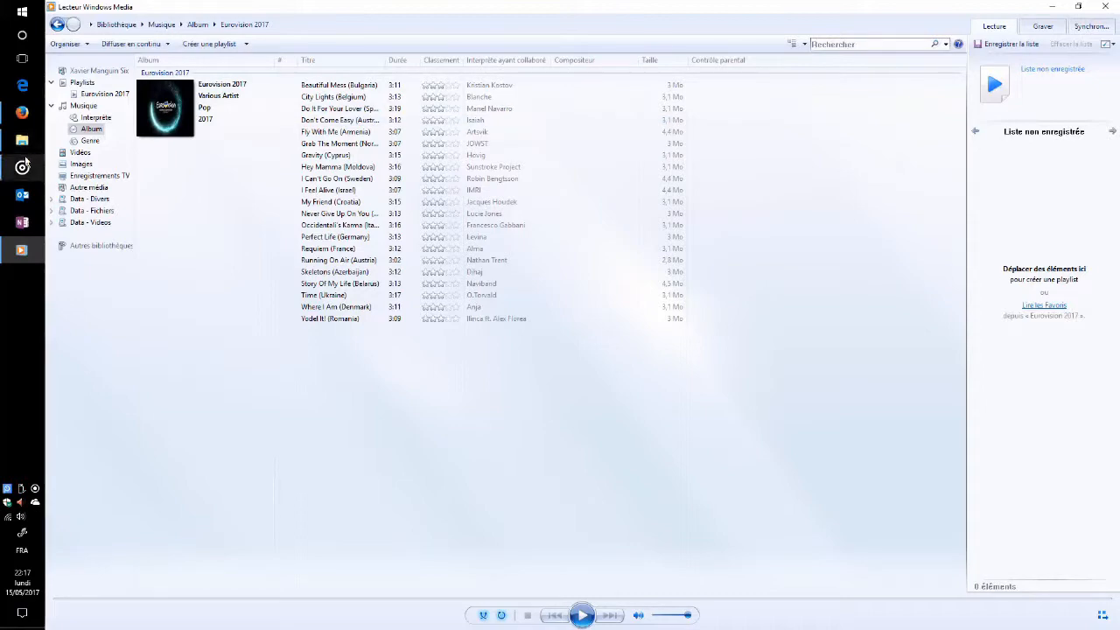
{"action": "left_click", "coordinate": [23, 166]}
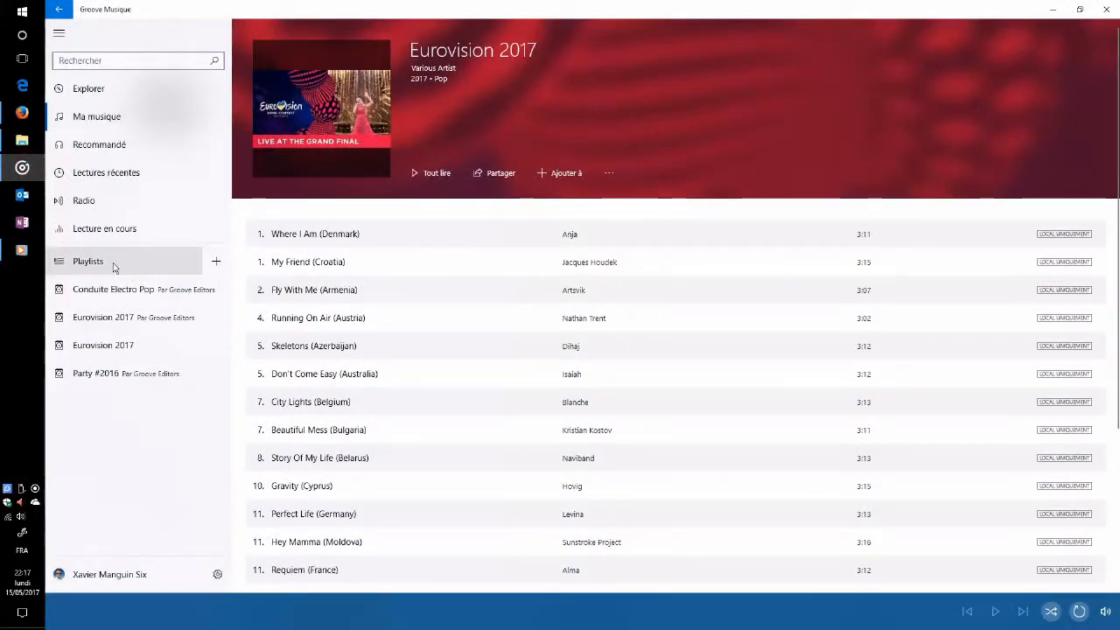
{"action": "left_click", "coordinate": [59, 16]}
{"action": "mouse_move", "coordinate": [289, 152]}
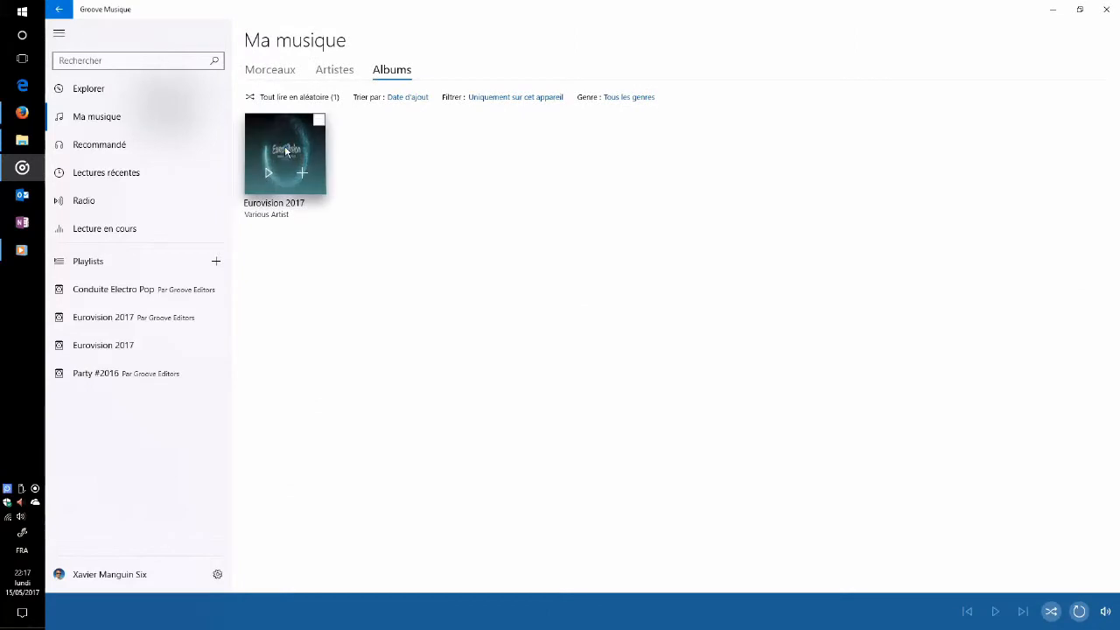
Play the Eurovision 2017 album in Groove Musique, examine the cover in the now-playing view and pause playback
{"action": "left_click", "coordinate": [270, 172]}
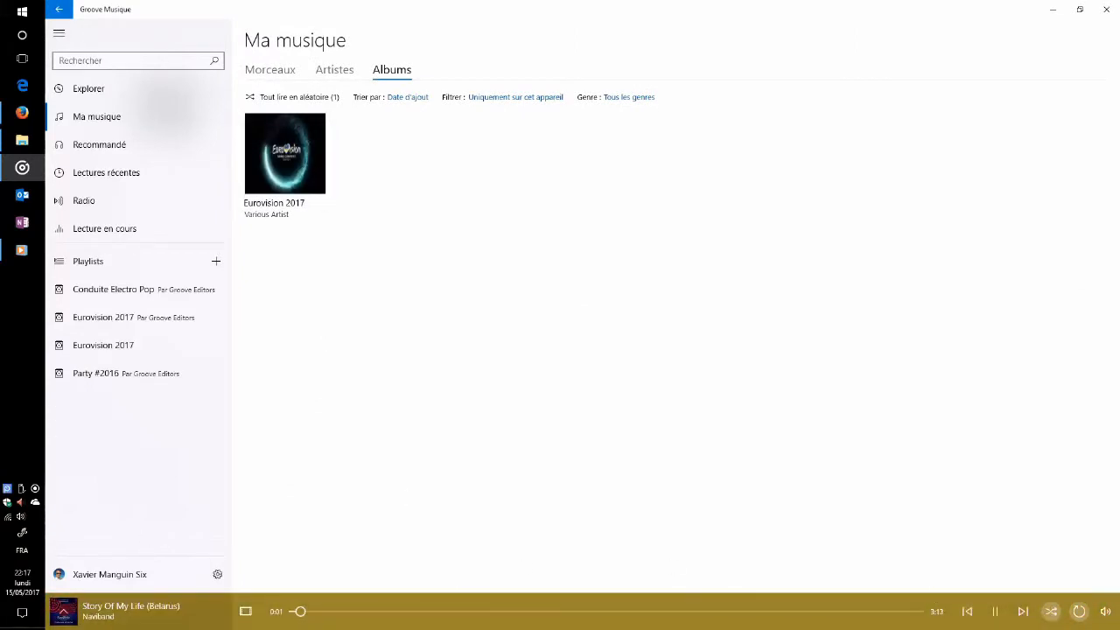
{"action": "left_click", "coordinate": [96, 605]}
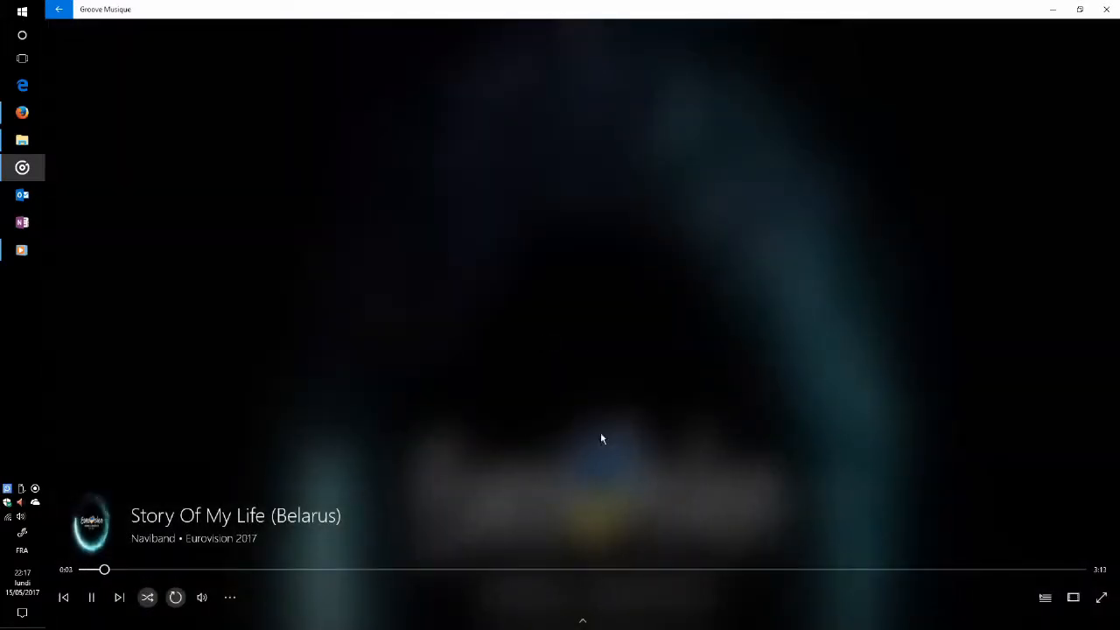
{"action": "left_click", "coordinate": [91, 597]}
{"action": "left_click", "coordinate": [1052, 8]}
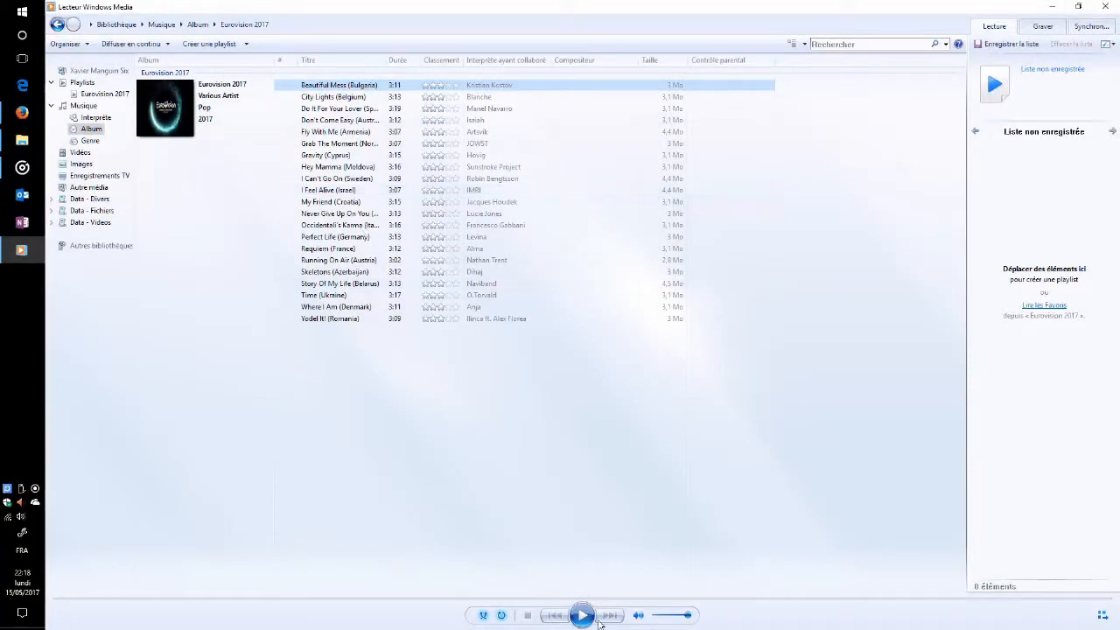
Play the album in Windows Media Player, examine the cover in the maximized now-playing view, and close the player after pausing
{"action": "left_click", "coordinate": [582, 615]}
{"action": "left_click", "coordinate": [1101, 614]}
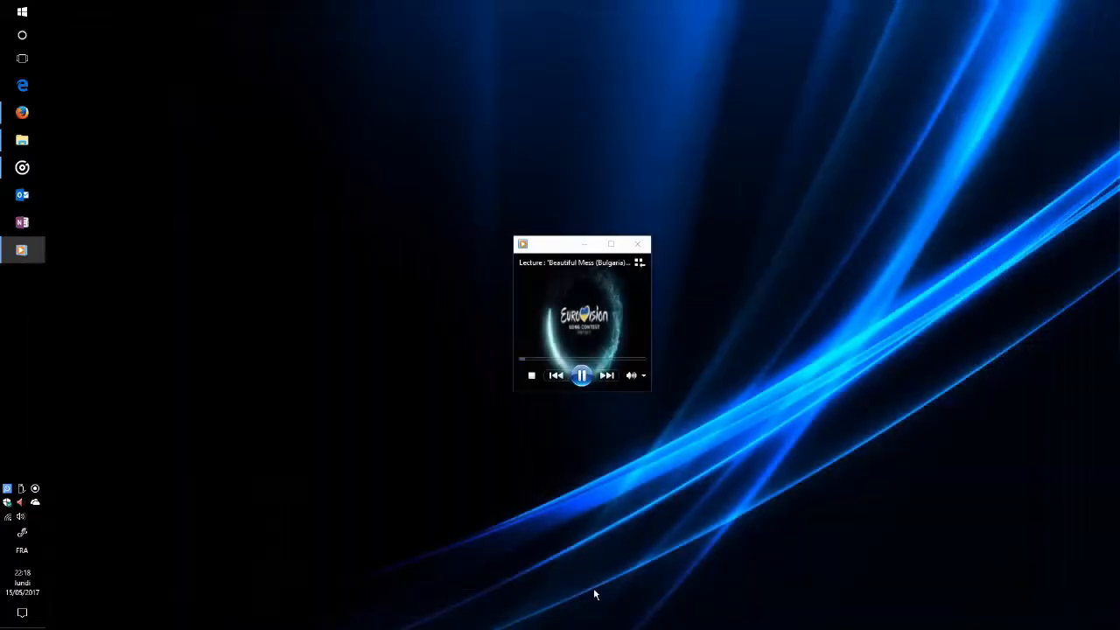
{"action": "double_click", "coordinate": [612, 243]}
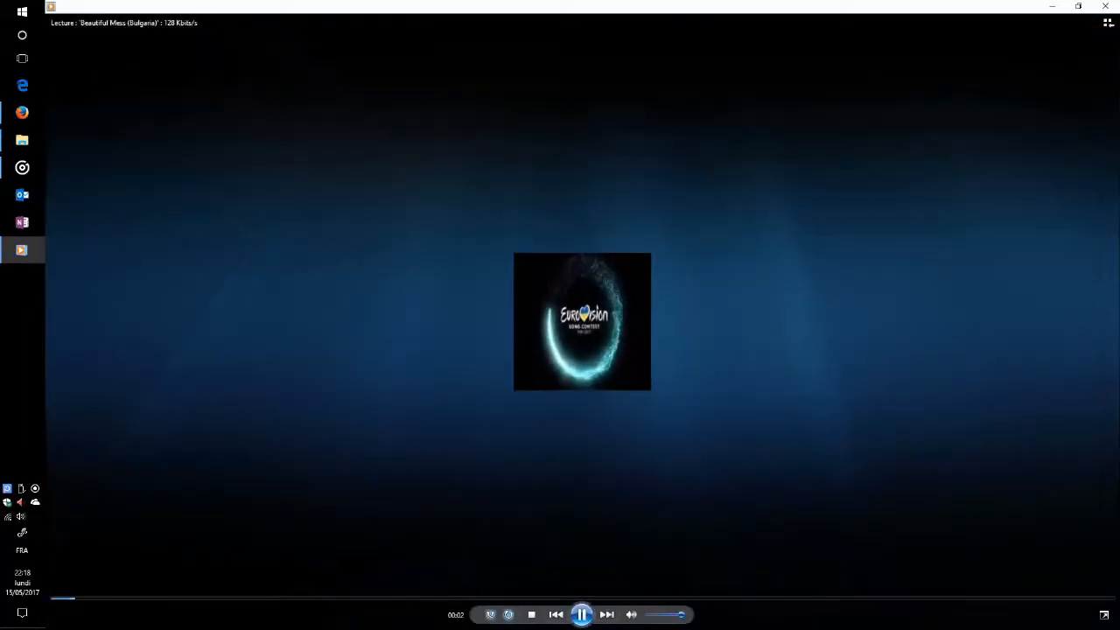
{"action": "left_click", "coordinate": [585, 616]}
{"action": "left_click", "coordinate": [1106, 7]}
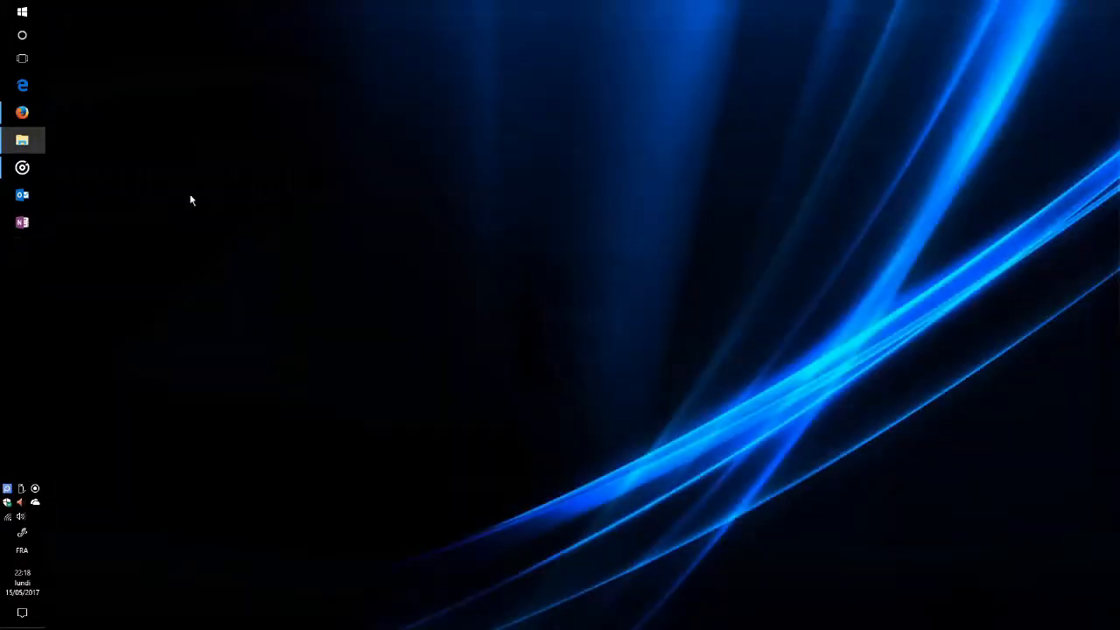
Switch to Groove Musique and set the album list's filter to Tout
{"action": "left_click", "coordinate": [21, 167]}
{"action": "left_click", "coordinate": [59, 9]}
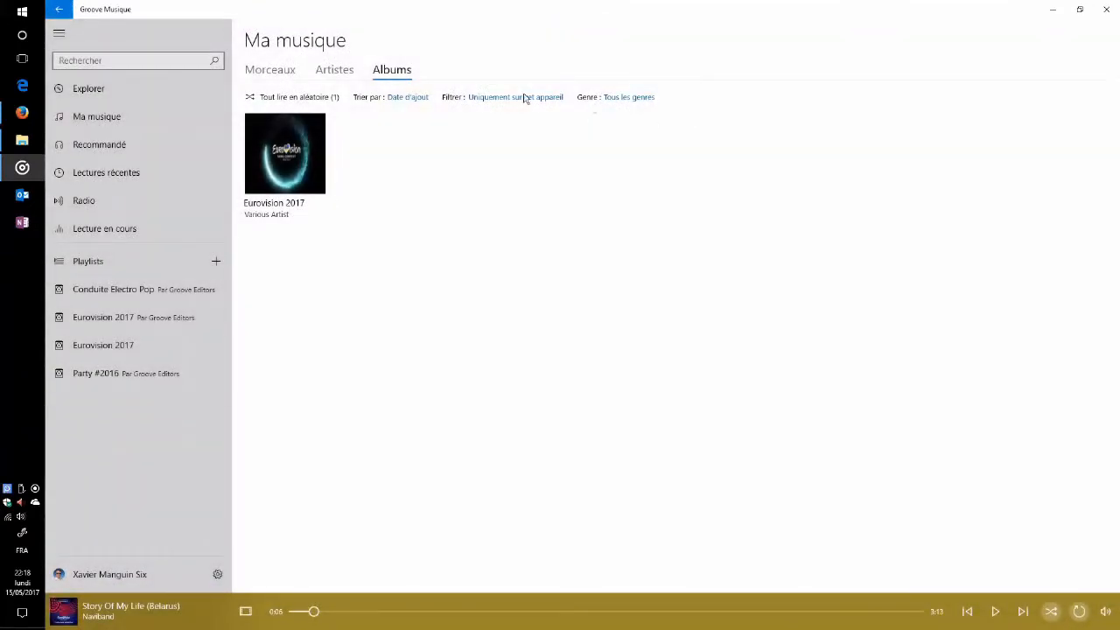
{"action": "left_click", "coordinate": [491, 100]}
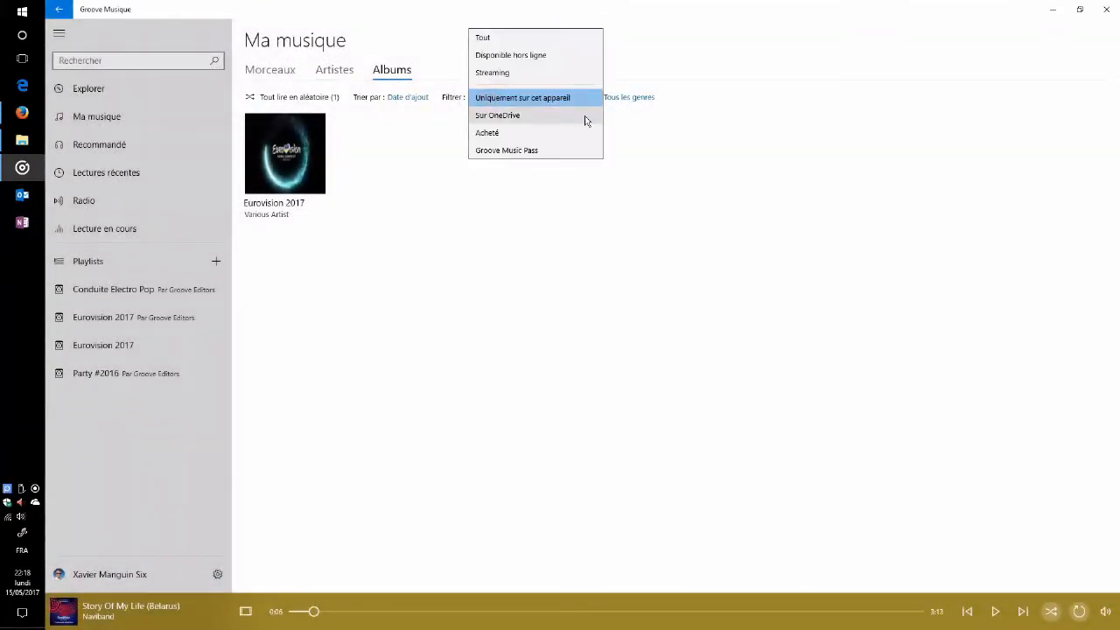
{"action": "left_click", "coordinate": [529, 39]}
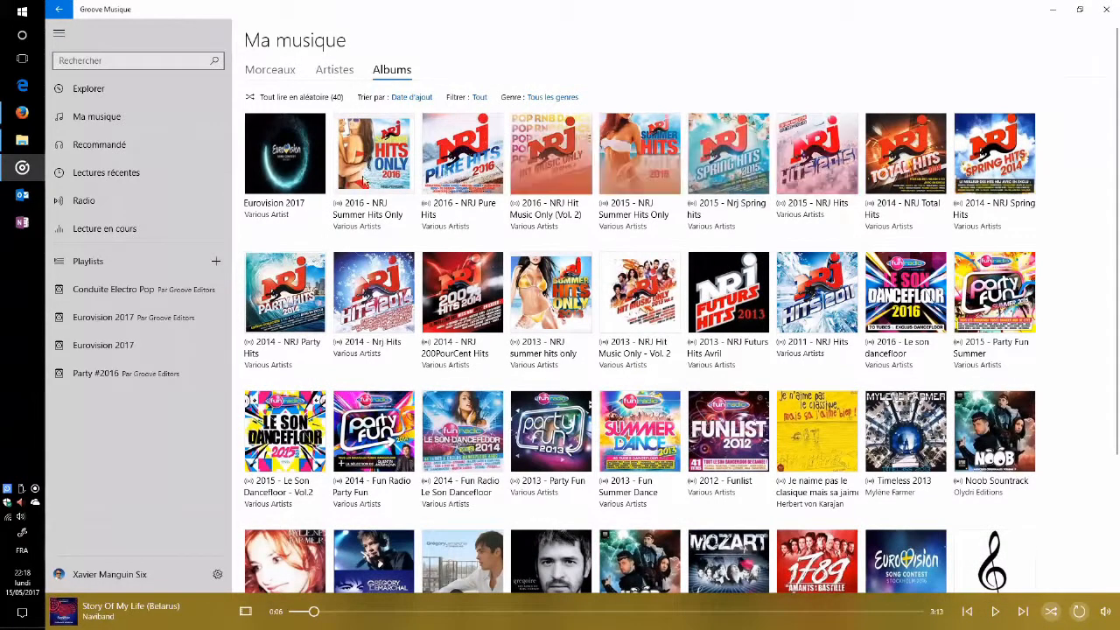
Browse the covers of the whole album collection and close Groove Musique
{"action": "mouse_move", "coordinate": [256, 156]}
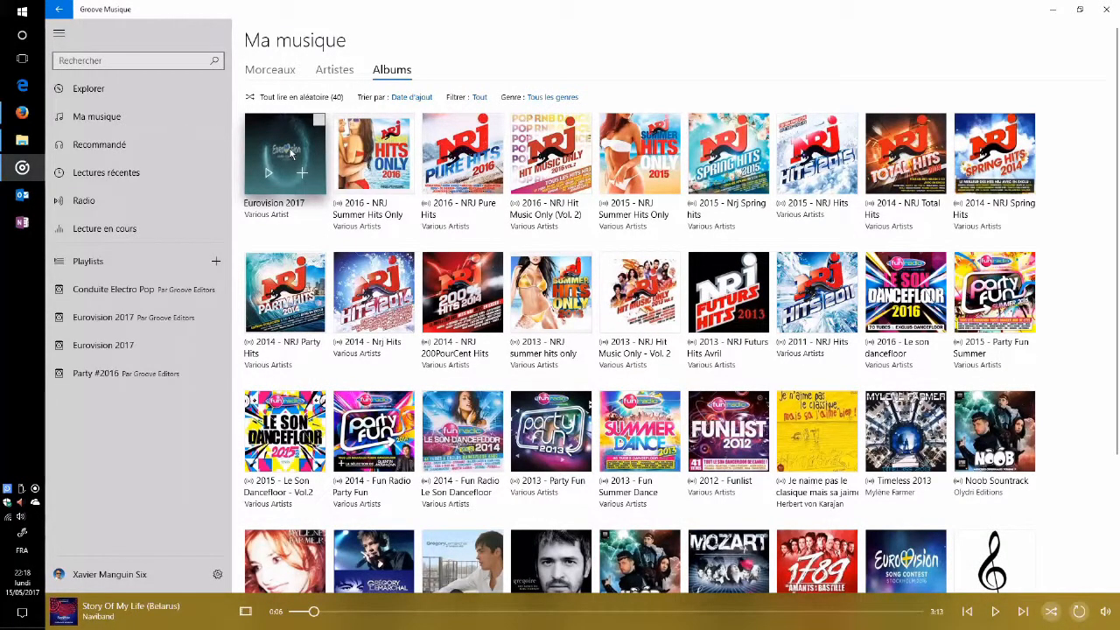
{"action": "scroll", "coordinate": [292, 155], "scroll_direction": "down", "scroll_amount": 2}
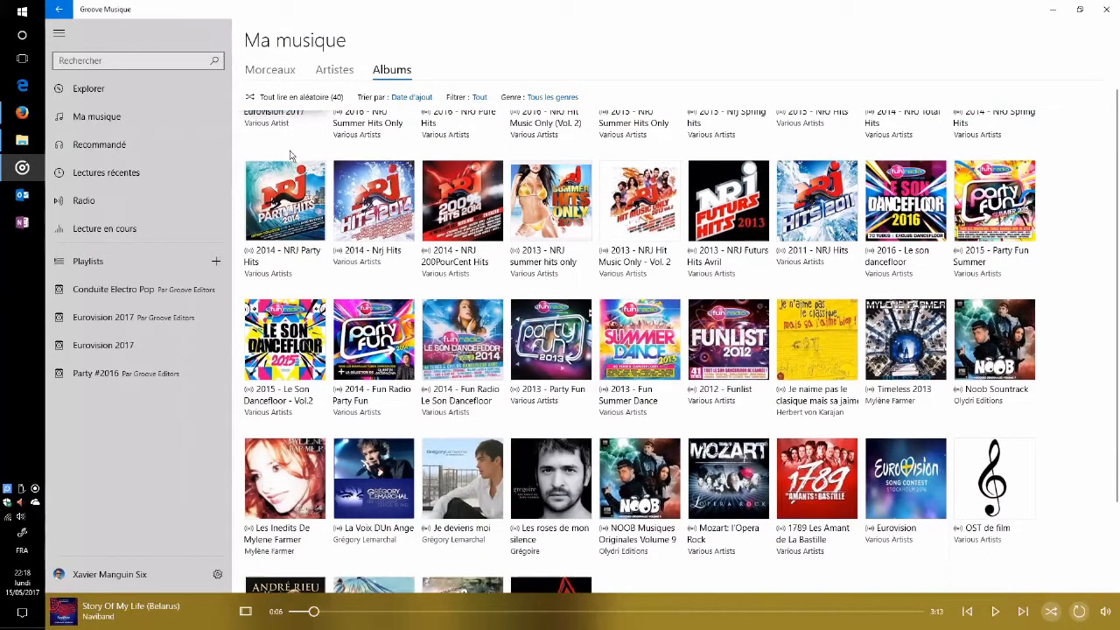
{"action": "scroll", "coordinate": [292, 155], "scroll_direction": "up", "scroll_amount": 2}
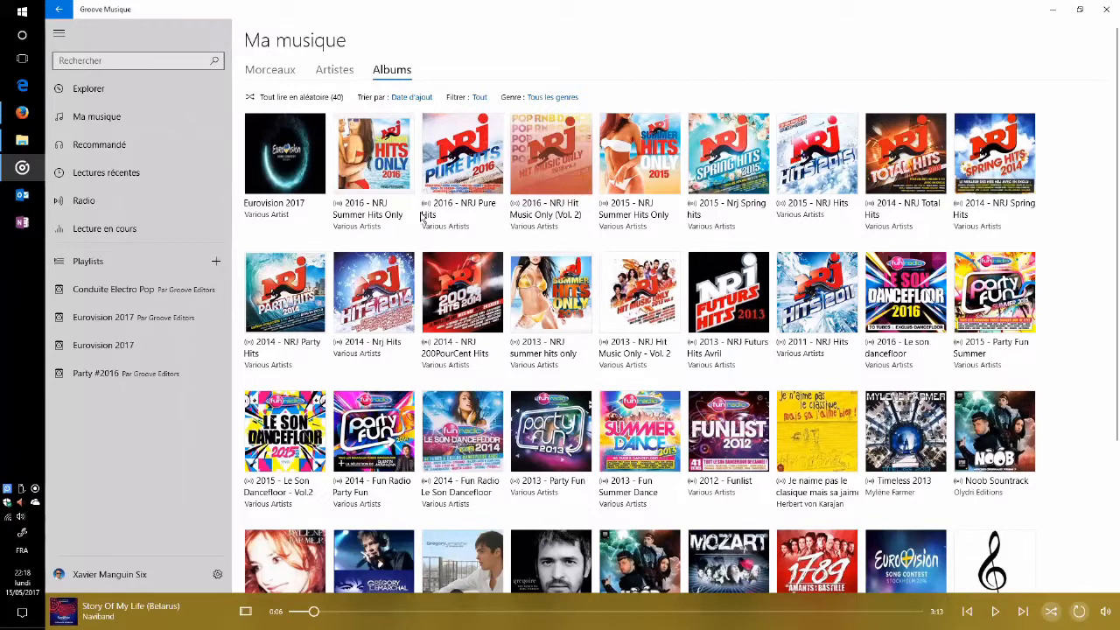
{"action": "mouse_move", "coordinate": [22, 167]}
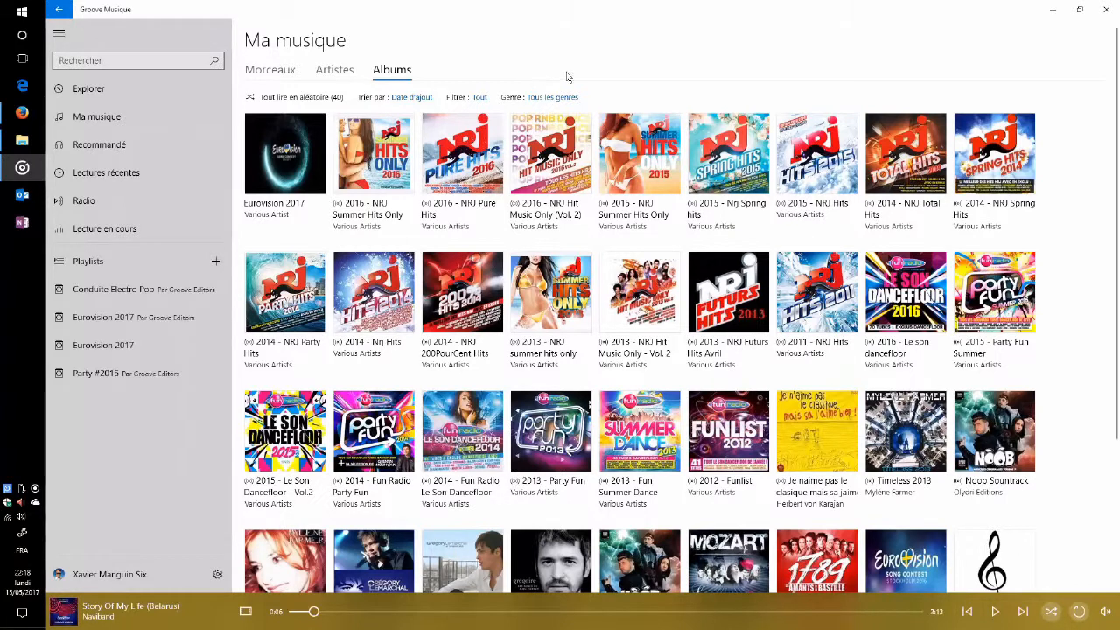
{"action": "left_click", "coordinate": [1106, 8]}
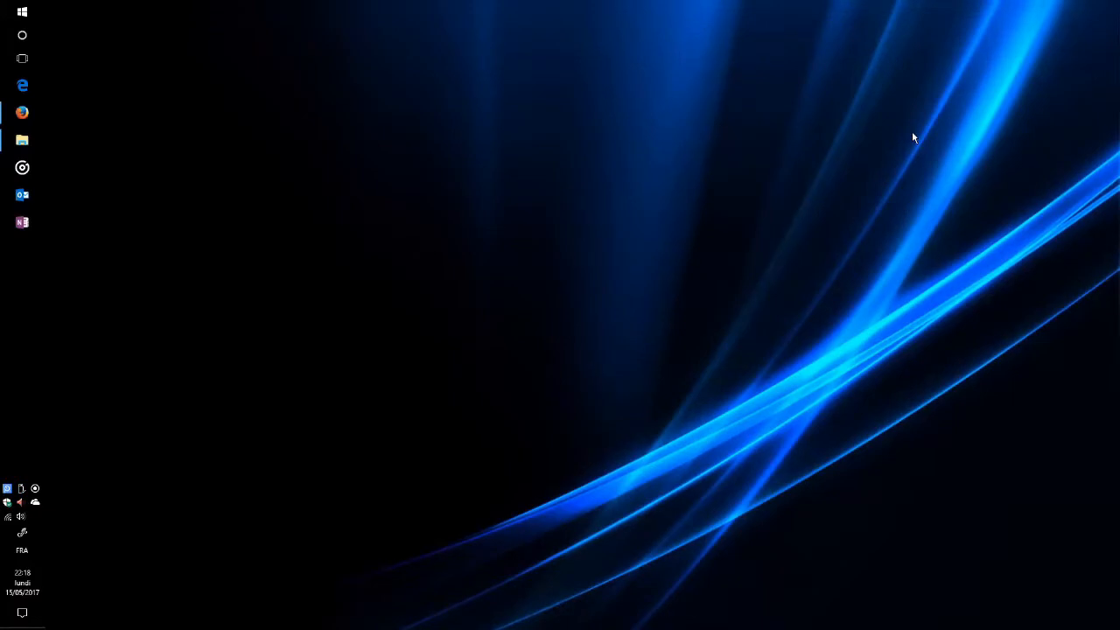